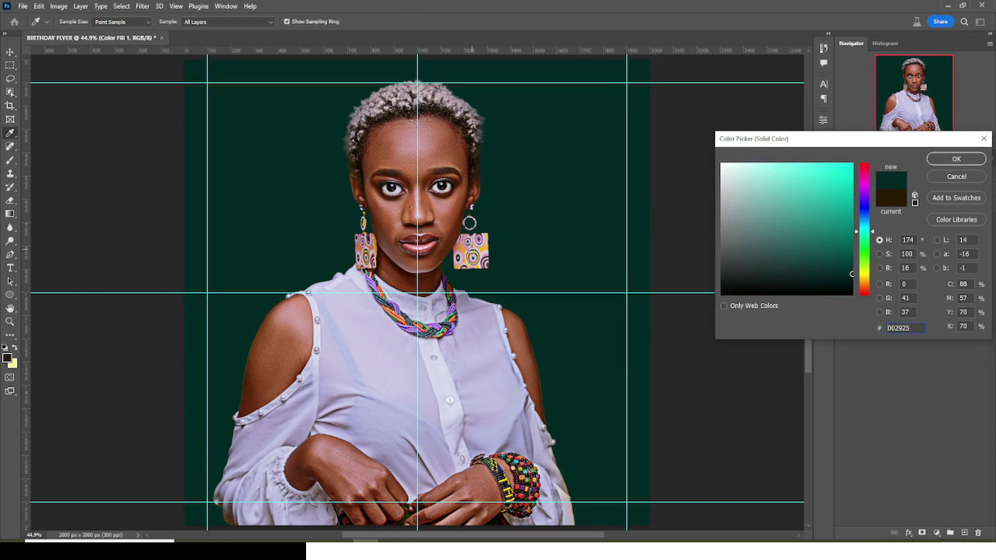
Step: Set the solid color fill background to the orange e29d28 sampled from the earring
key(ctrl+a)
text(e9aa2a)
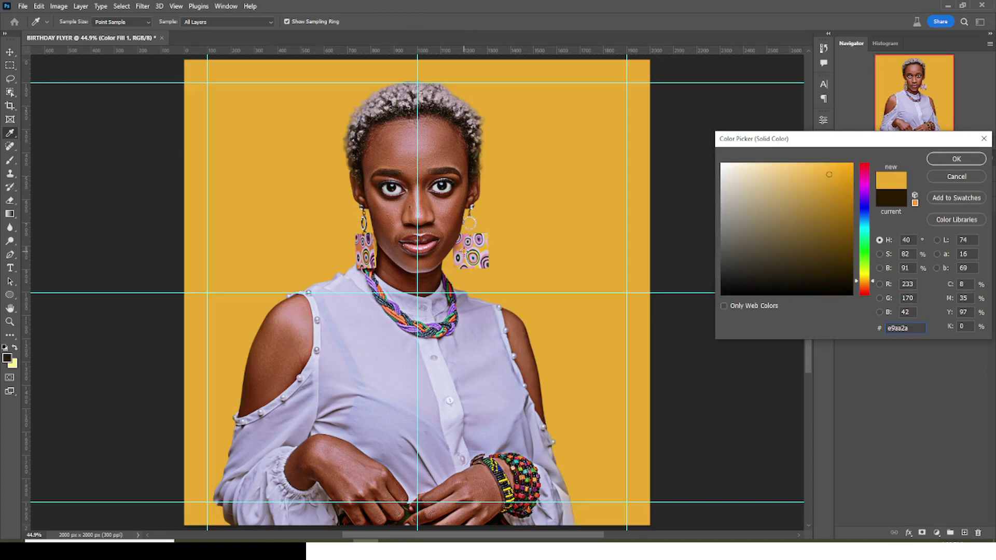
click(463, 252)
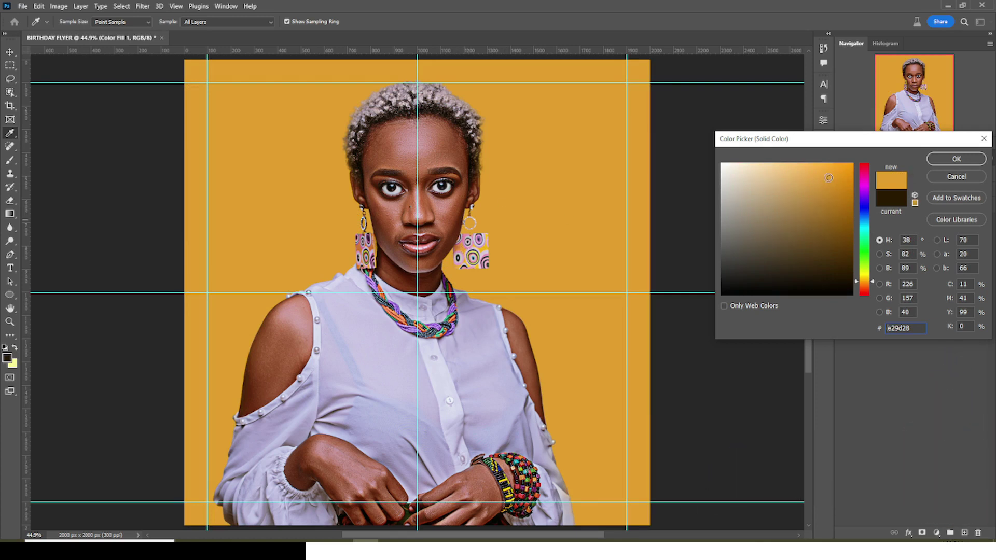
click(956, 159)
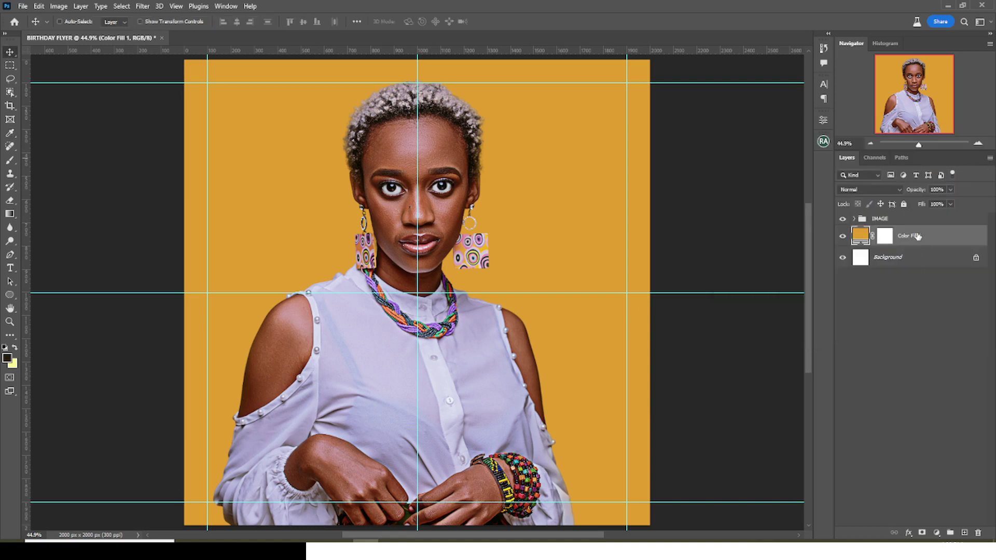
Step: Put the color fill layer in a group named BG and collapse the group
key(ctrl+g)
double_click(880, 231)
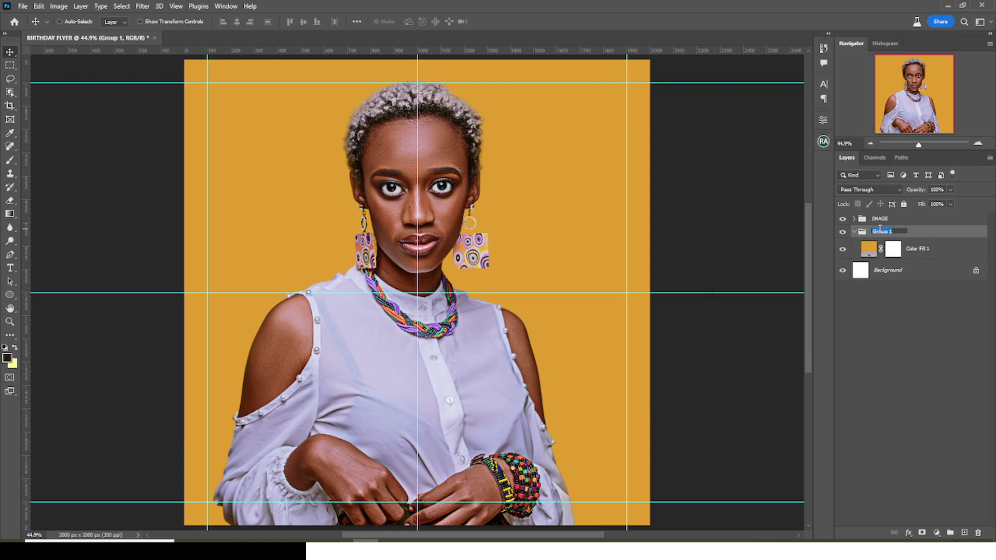
text(bg)
key(Return)
double_click(876, 232)
text(BG)
key(Return)
click(855, 232)
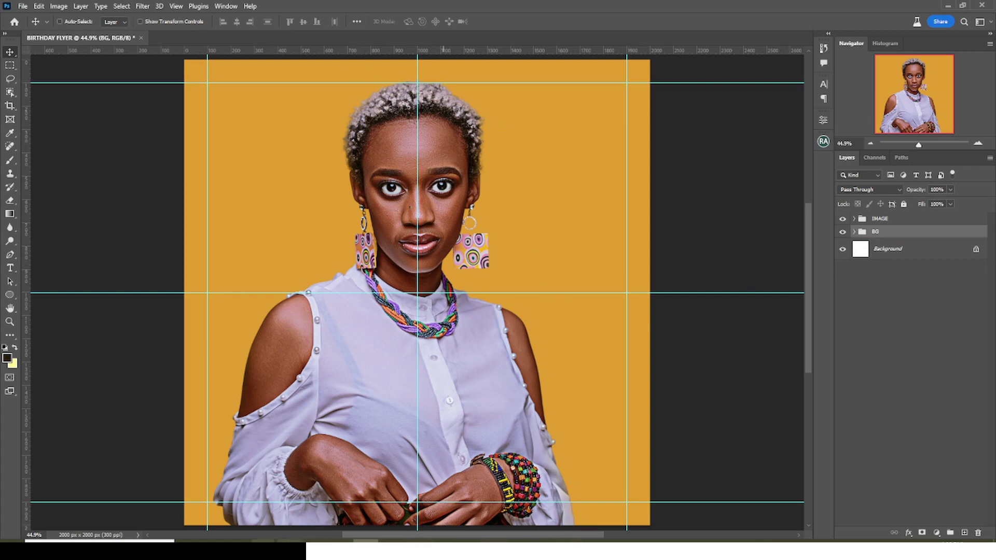
Step: Draw a black circle about 670 px wide above the BG group and centre it behind the woman's head on the vertical guide
click(11, 296)
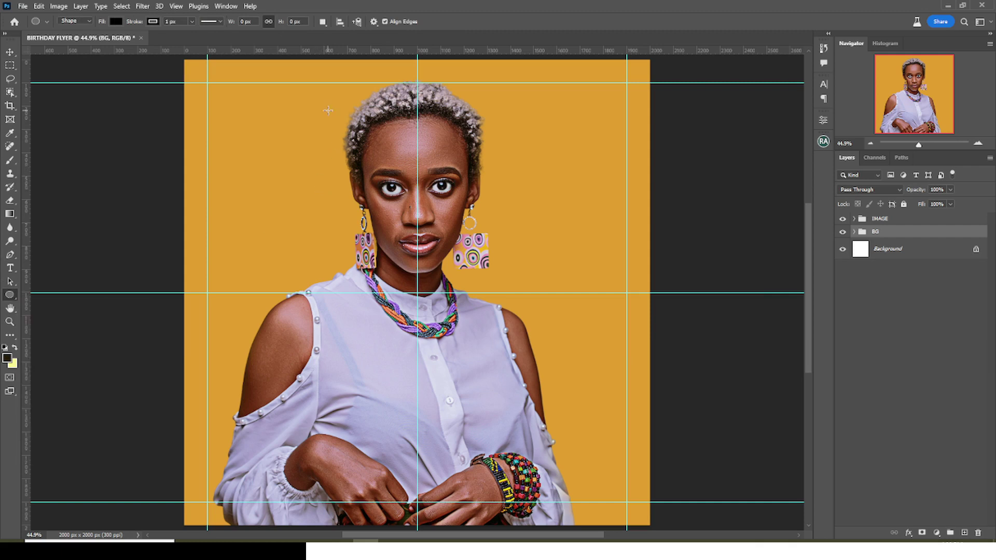
drag(326, 104, 482, 260)
click(10, 52)
drag(426, 185, 434, 149)
Step: Scale the circle proportionally to about 919 px wide and shift it down so it surrounds the head
key(ctrl+t)
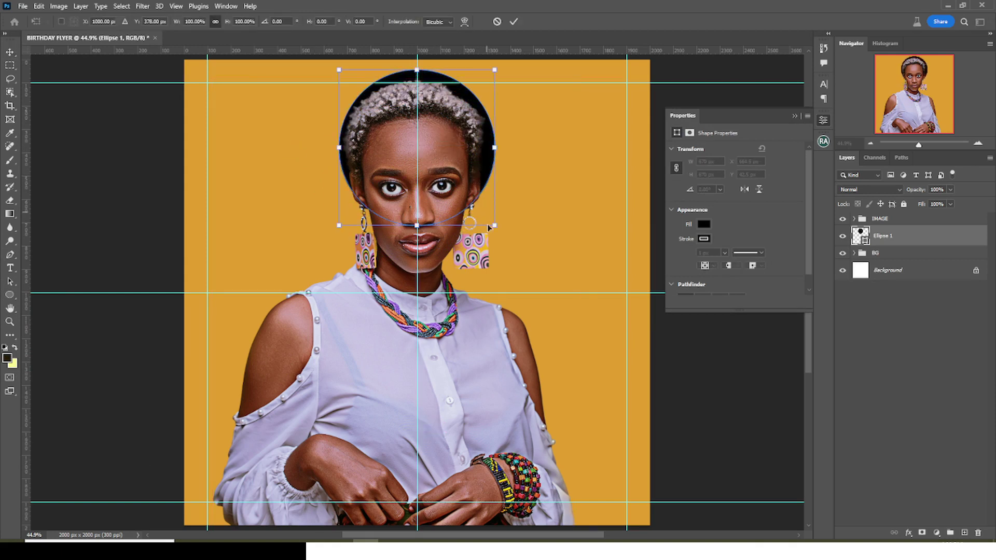
drag(496, 225, 531, 252)
drag(475, 166, 473, 195)
drag(524, 285, 529, 290)
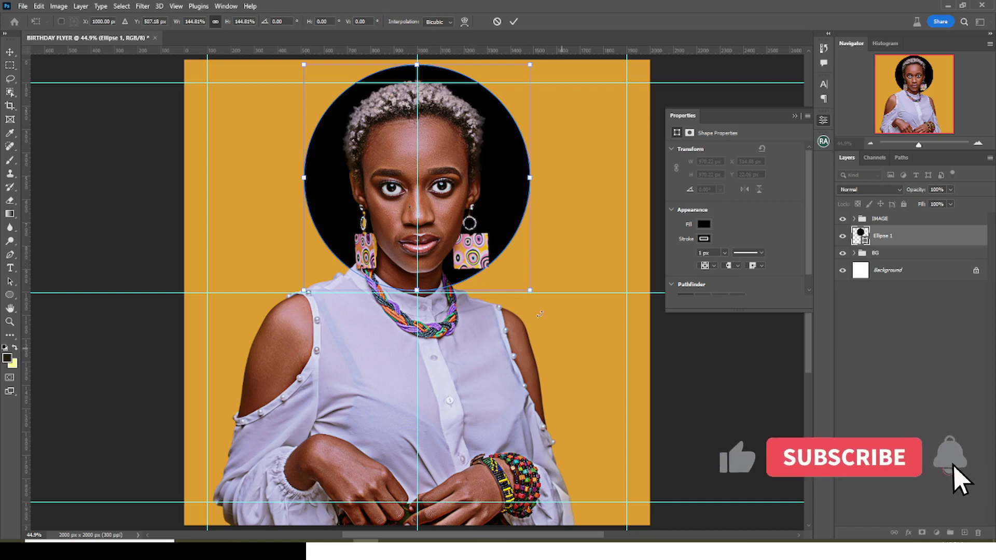
drag(530, 290, 525, 284)
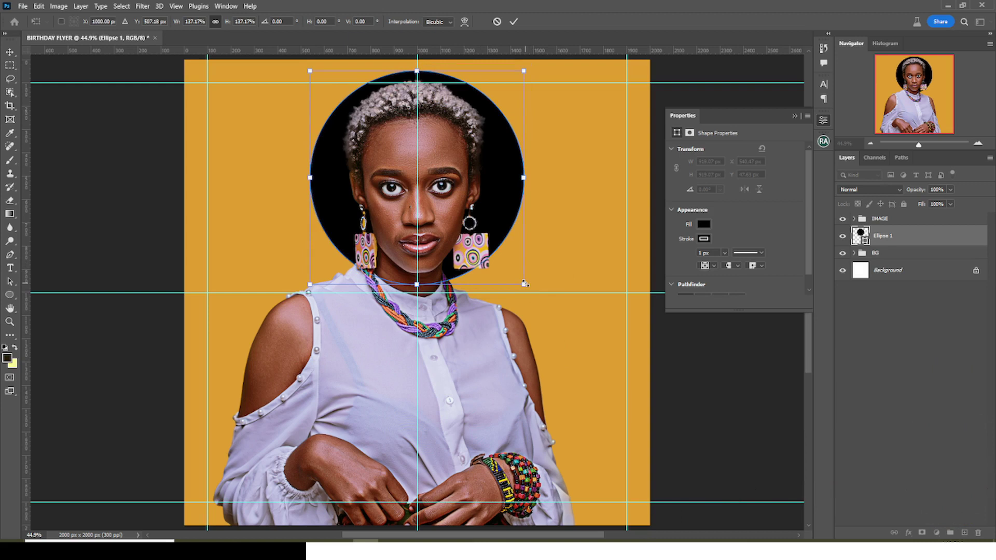
key(Return)
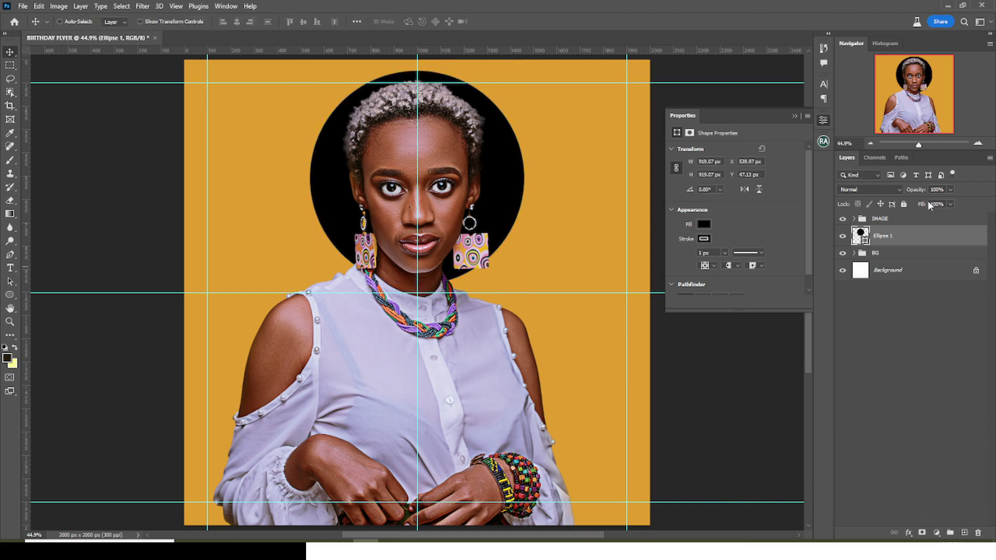
Step: Fill the circle with white ffffff and remove its stroke
double_click(861, 236)
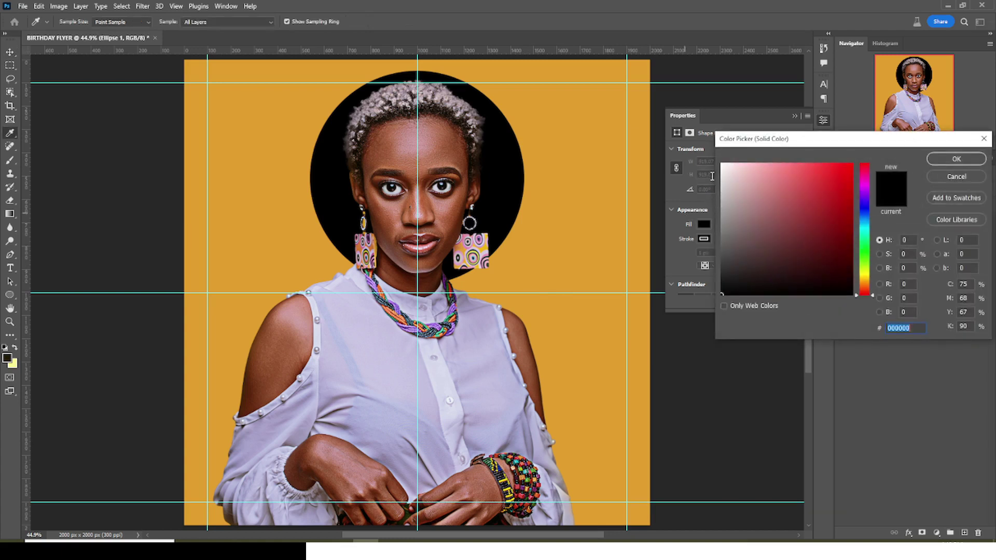
text(ffffff)
key(Return)
click(9, 295)
click(152, 22)
click(93, 42)
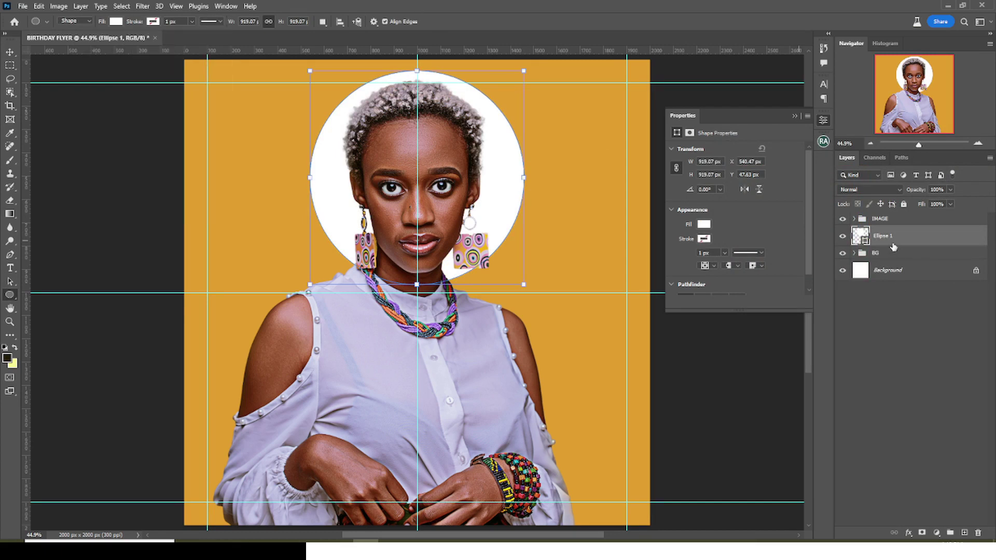
Step: Duplicate the white circle, convert the copy to a smart object and apply a Gaussian Blur with a 147 pixel radius
key(ctrl+j)
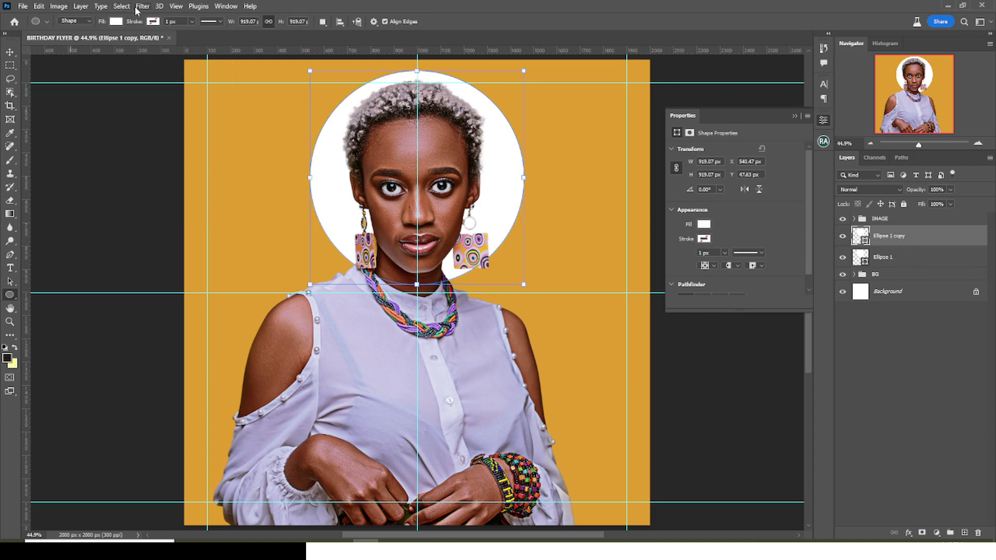
click(138, 9)
mouse_move(151, 140)
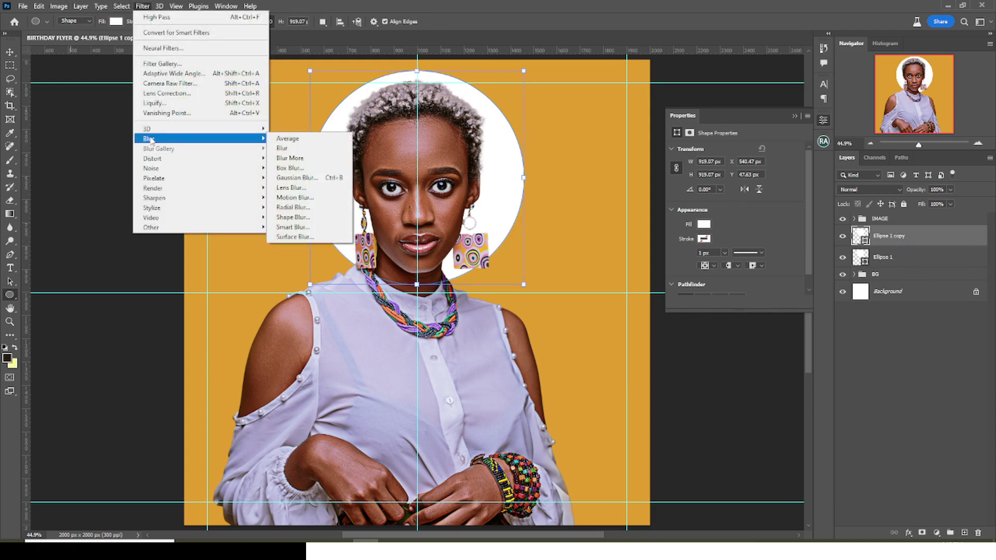
click(301, 179)
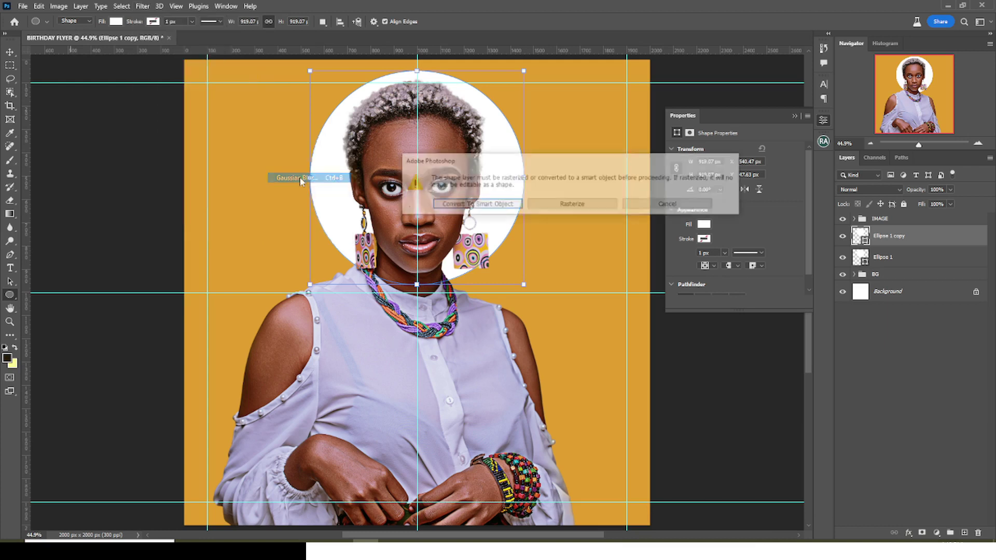
click(474, 205)
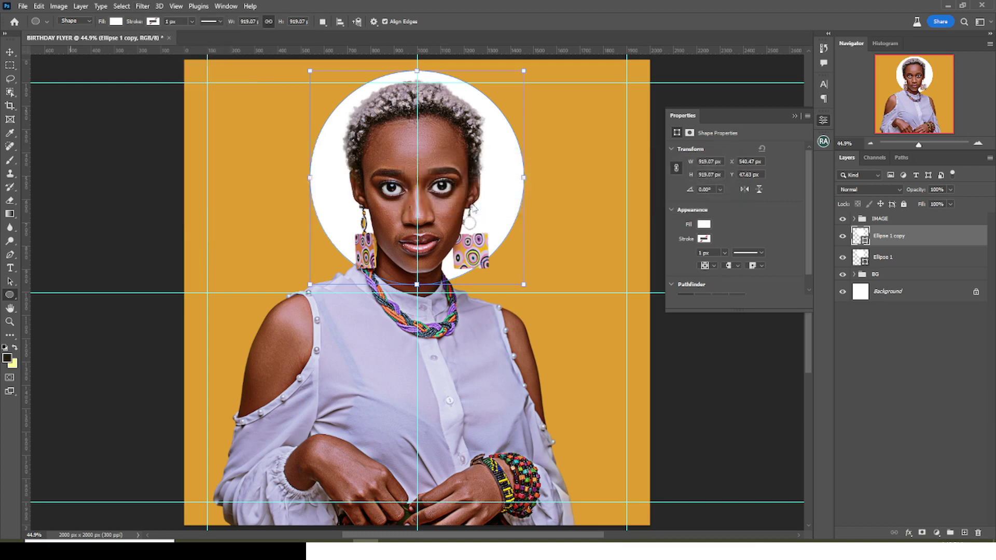
click(710, 263)
text(1)
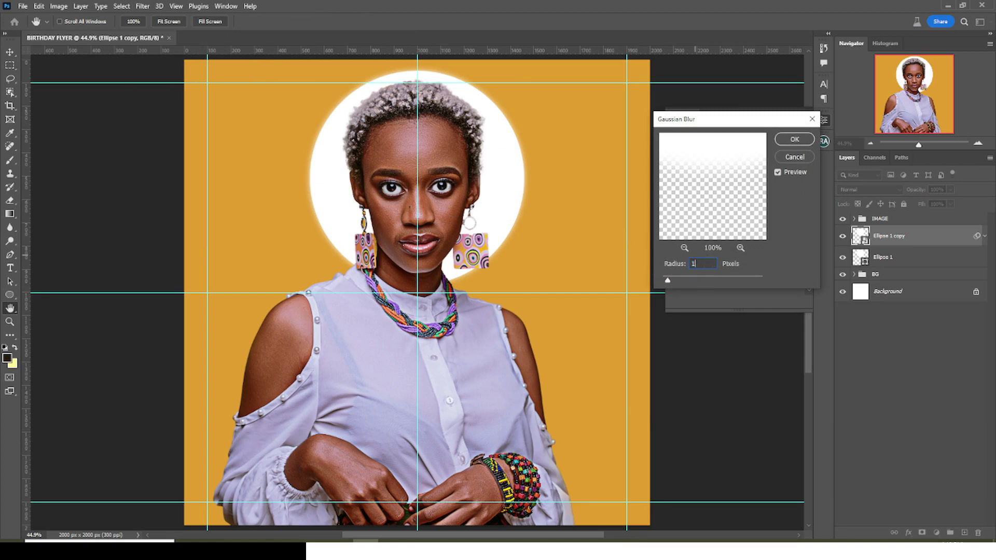
text(47)
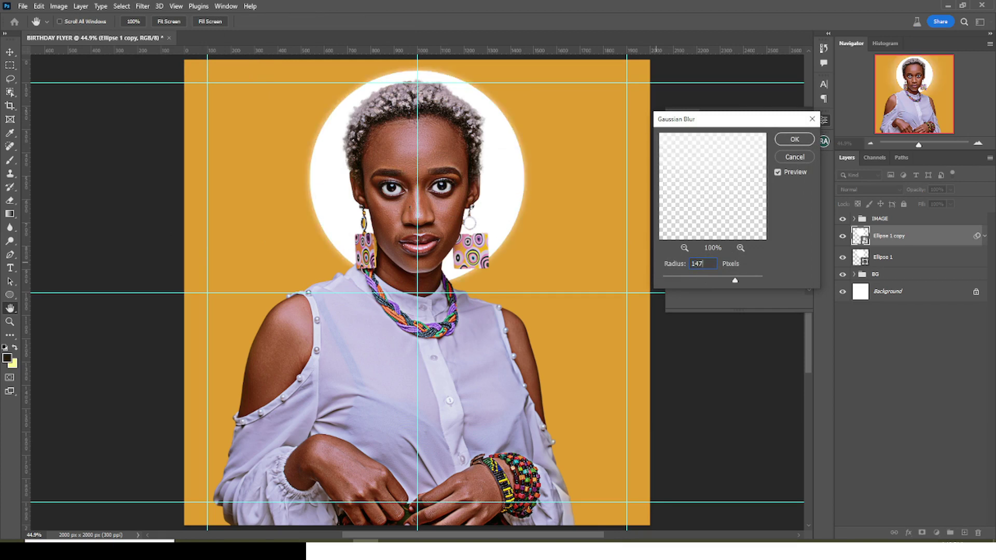
click(795, 141)
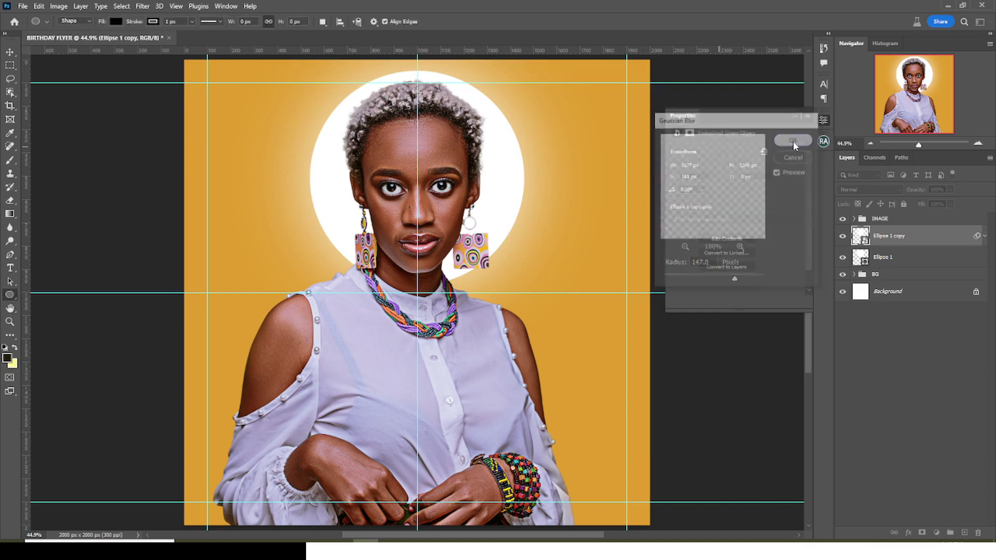
Step: Add a layer mask to the blurred circle copy and paint out the glow along its upper-left edge with a 250 px Soft Round brush
click(923, 533)
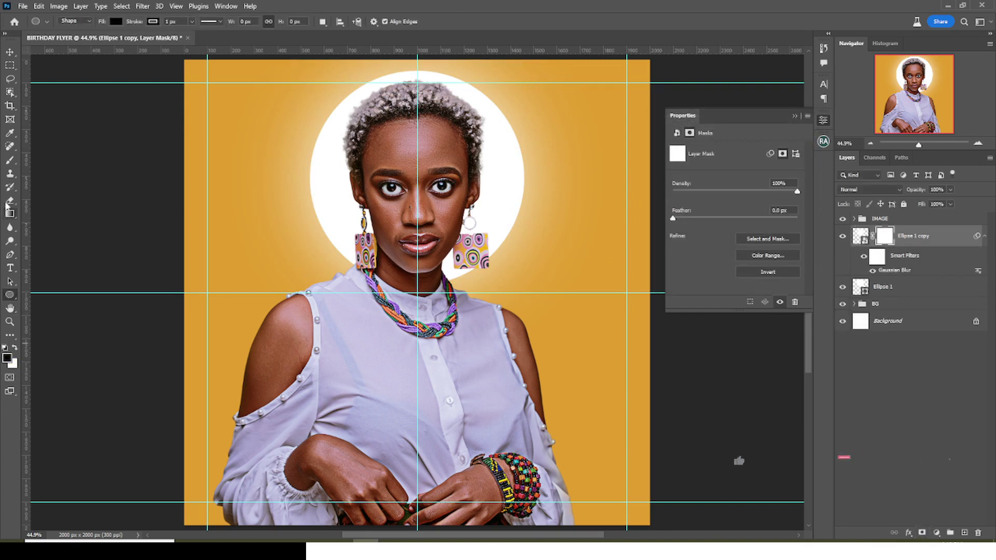
click(10, 160)
click(76, 21)
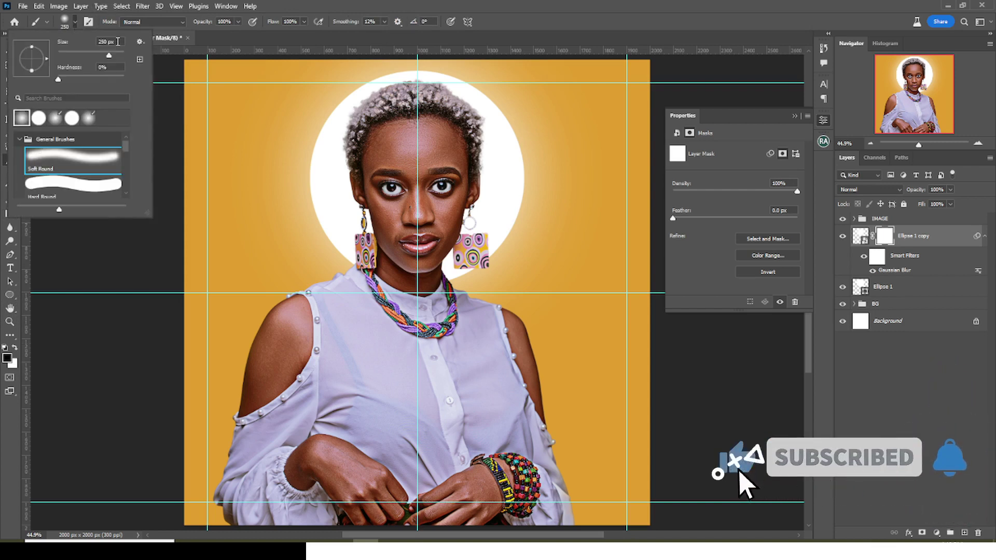
key(Return)
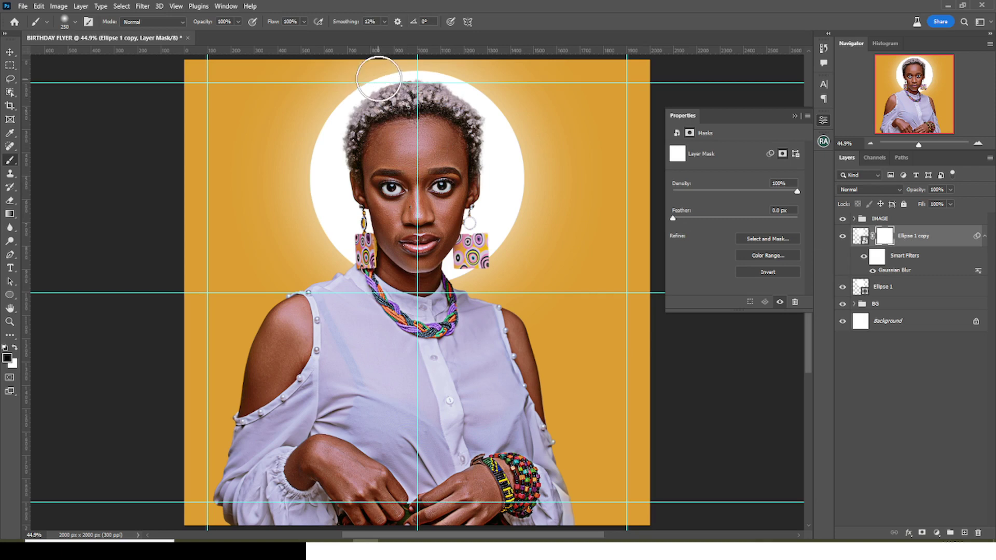
mouse_move(339, 96)
mouse_down()
mouse_move(310, 131)
mouse_move(291, 205)
mouse_up()
Step: Enlarge the brush to 500 px, mask out the glow at the circle's upper right and paint some back in white near the earring
key(bracketright)
key(bracketright)
key(bracketright)
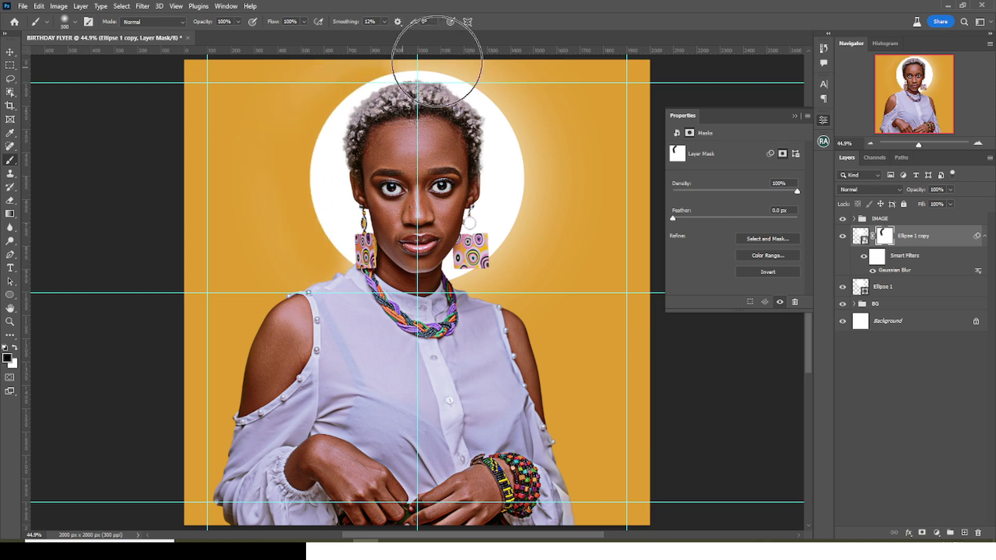
mouse_move(527, 83)
mouse_down()
mouse_move(500, 86)
mouse_move(510, 104)
mouse_up()
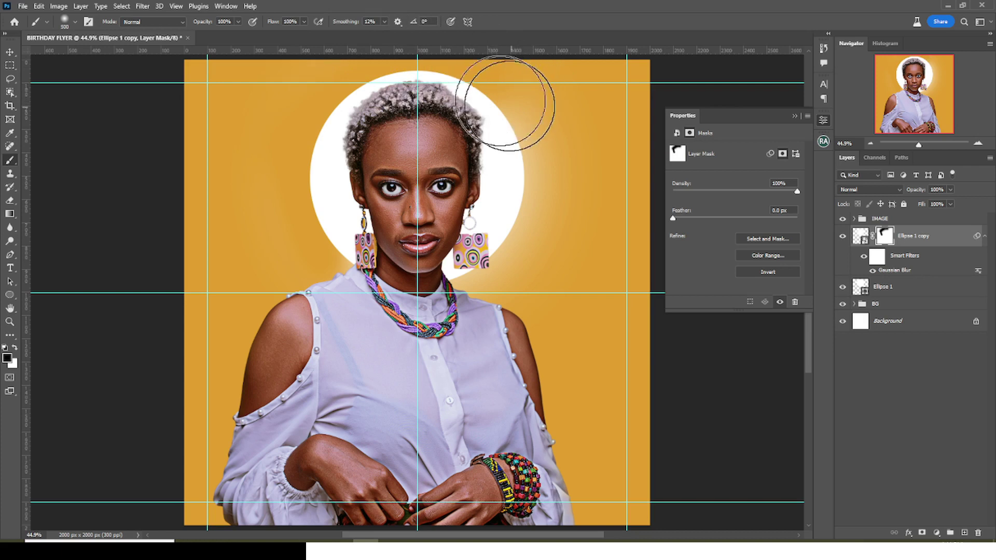
click(537, 179)
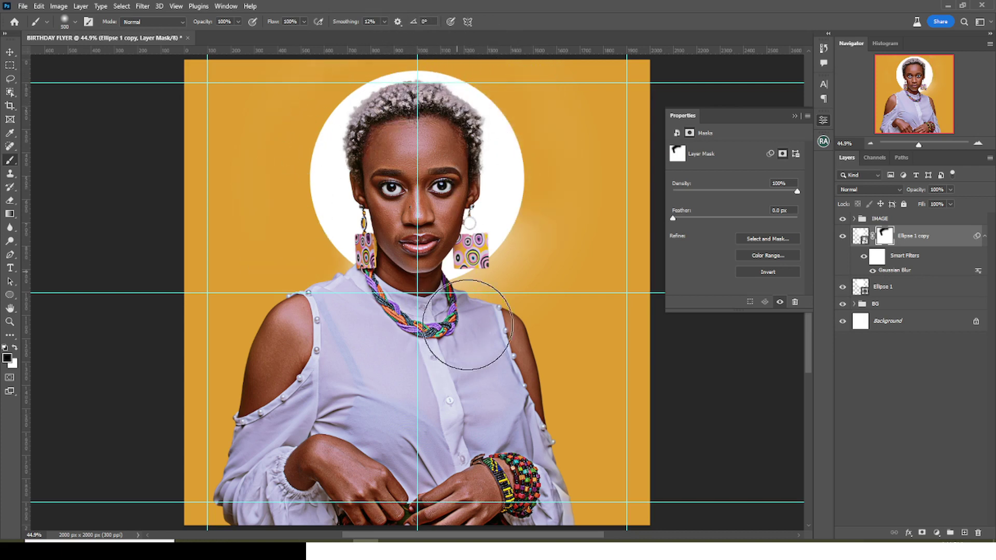
click(16, 349)
click(512, 211)
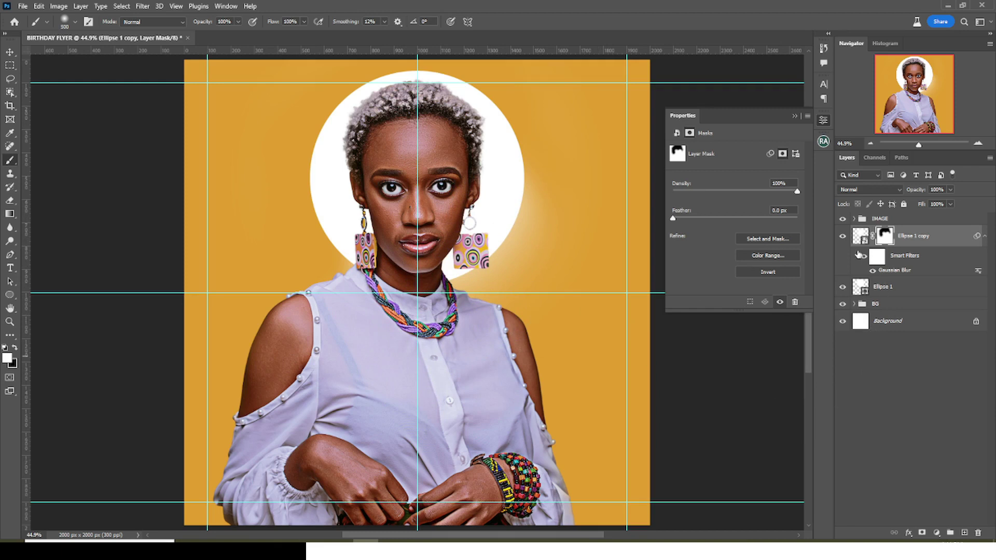
Step: Group the two circle layers and name the group WHITE ROUND
shift+click(940, 285)
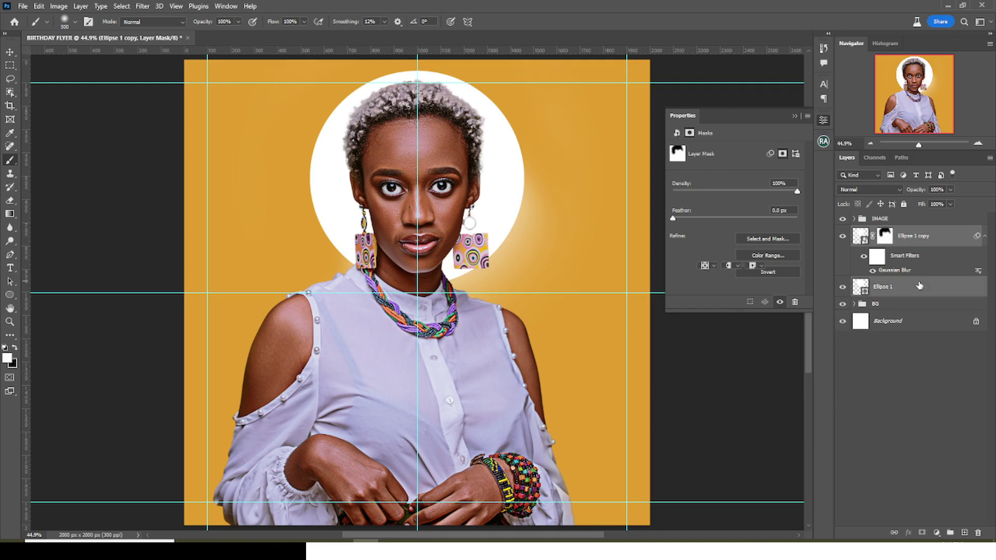
key(ctrl+g)
double_click(880, 232)
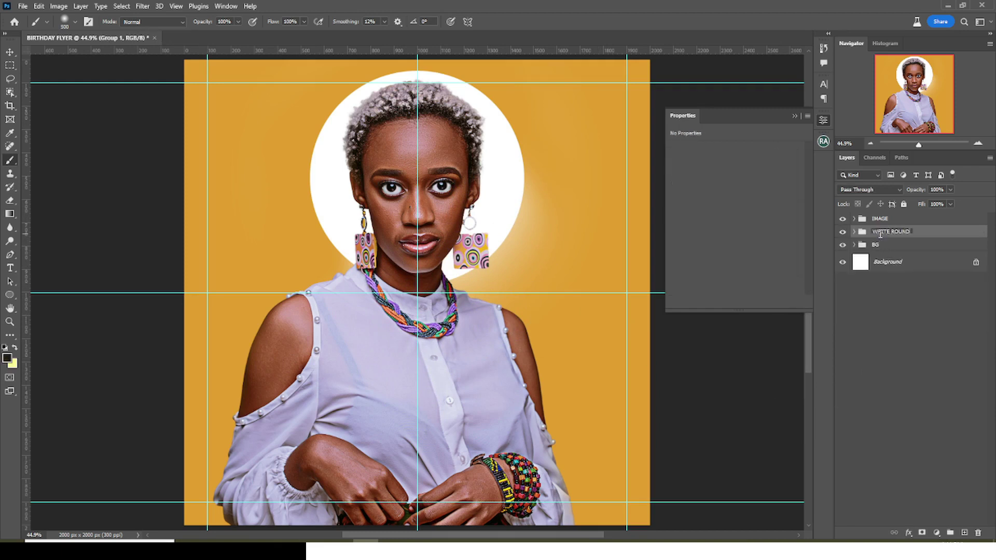
text(WHITE ROUND)
key(Return)
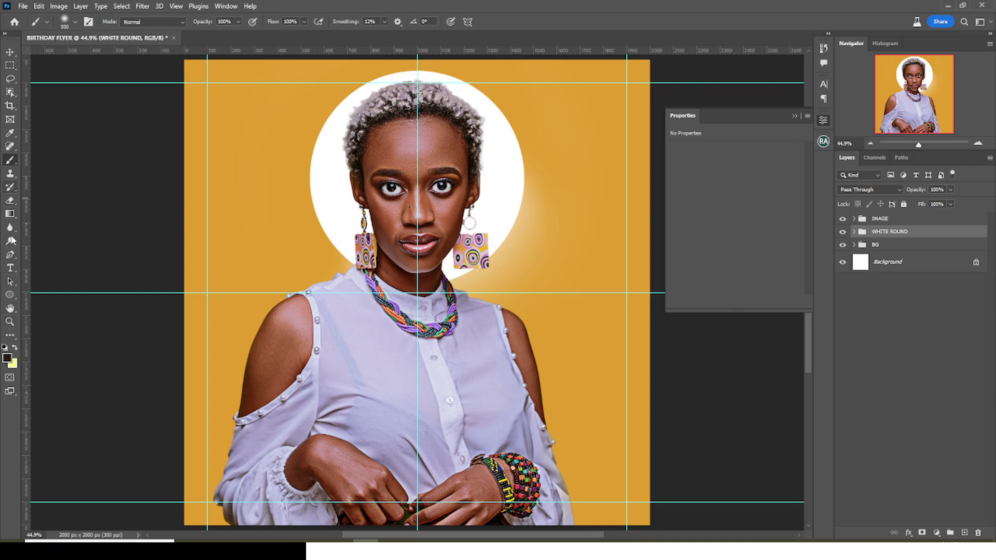
Step: Start a text layer over the woman's arm, switch to Notepad and copy the lines HAPPY and BIRTHDAY
click(9, 268)
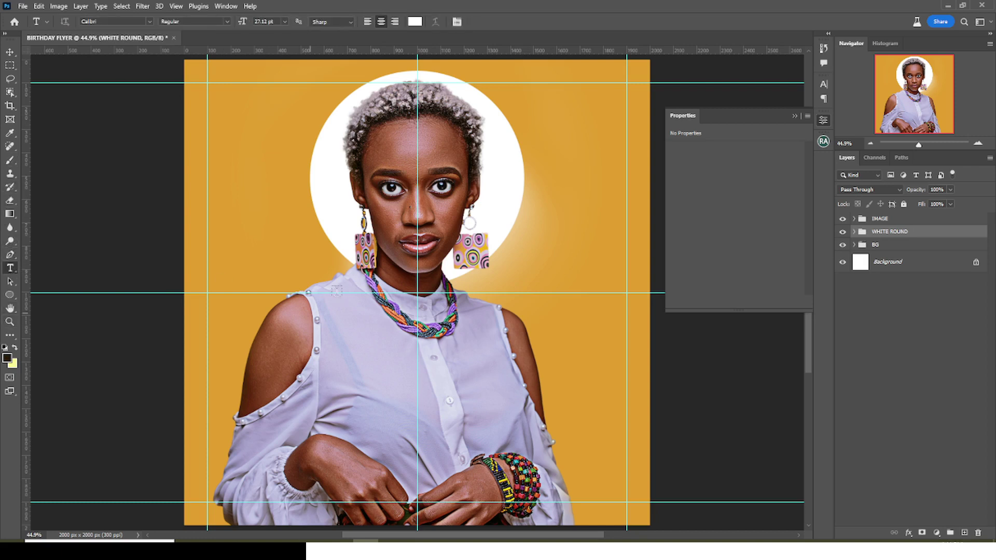
click(253, 359)
key(alt+Tab)
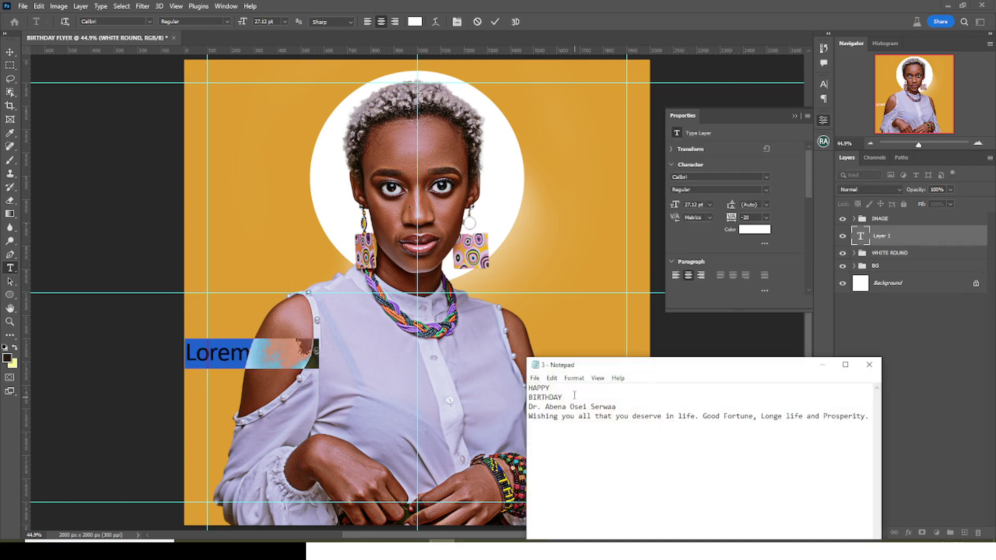
drag(574, 395, 529, 388)
key(ctrl+c)
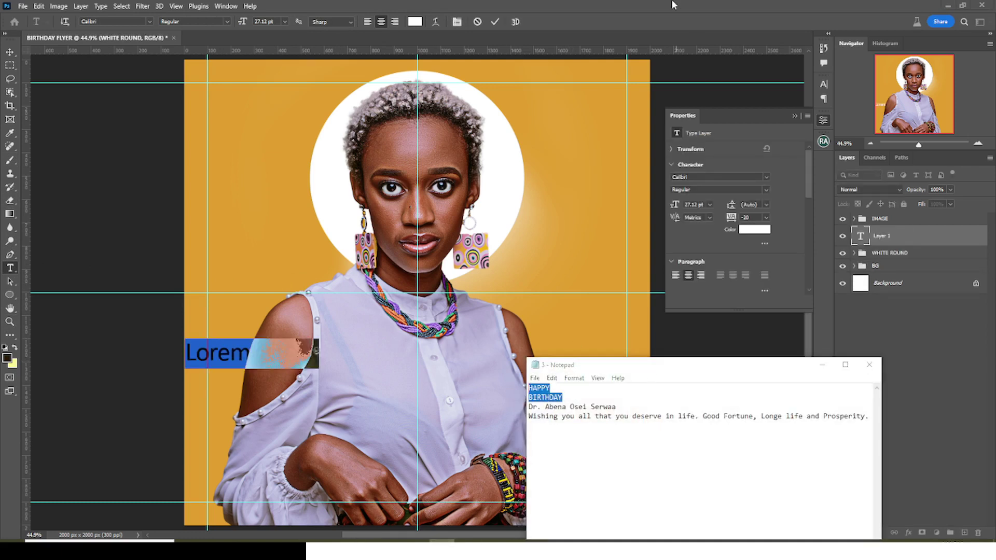
Step: Return to Photoshop, move the text layer above the IMAGE group and replace its placeholder with the copied HAPPY BIRTHDAY text
key(alt+Tab)
click(875, 237)
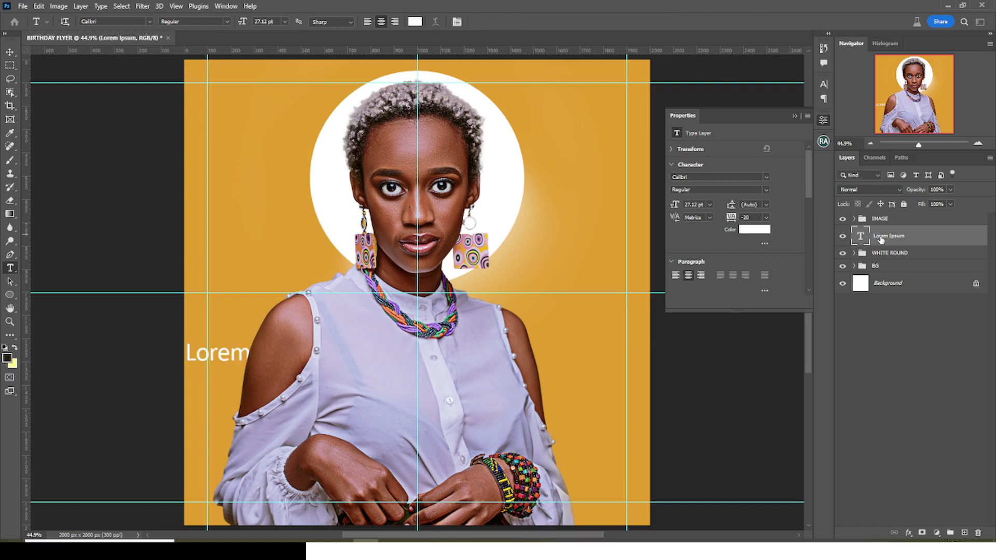
drag(878, 212, 862, 224)
double_click(862, 224)
key(ctrl+v)
key(ctrl+Return)
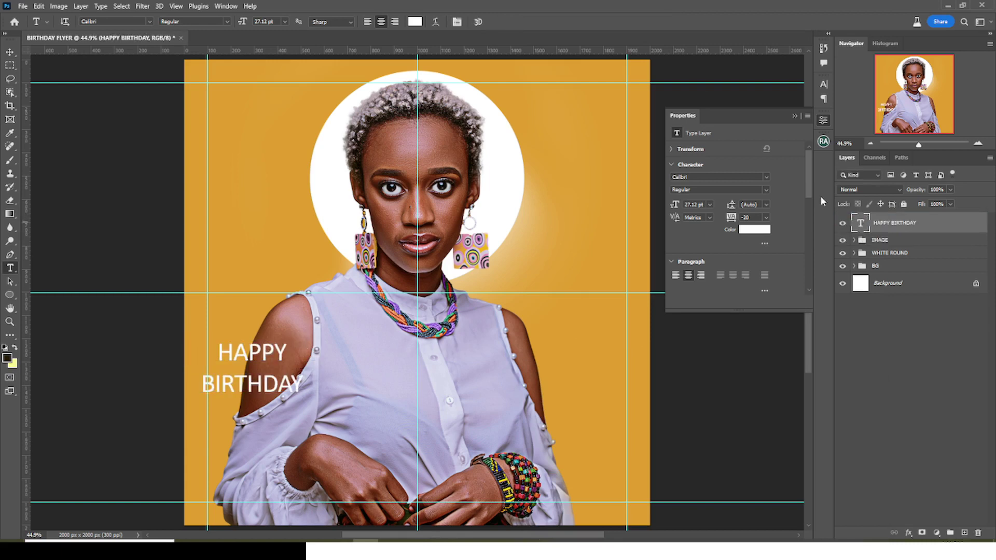
Step: Left-align the HAPPY BIRTHDAY text and set its font to Wicked Mouse Regular, searching across all font classes
click(824, 100)
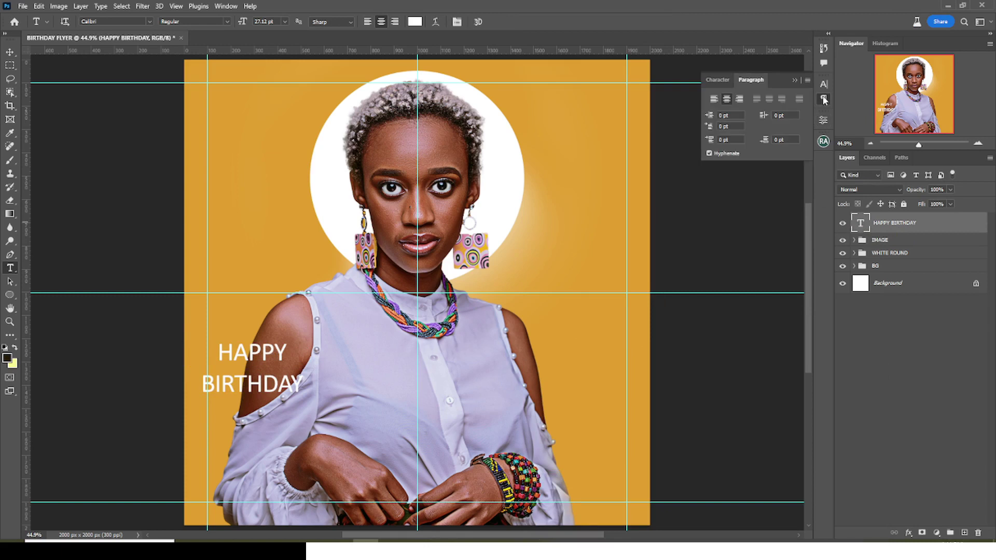
click(714, 98)
click(716, 80)
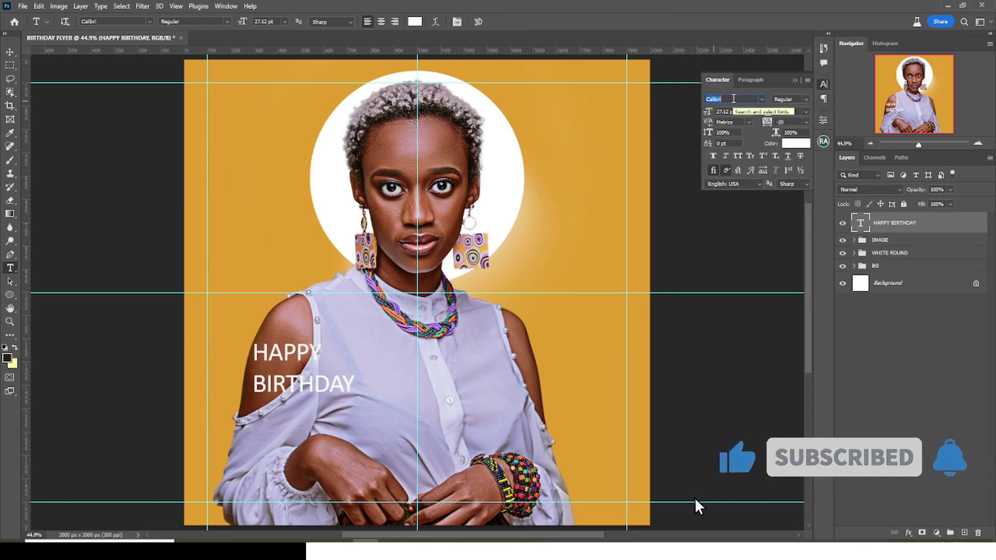
text(W)
click(752, 113)
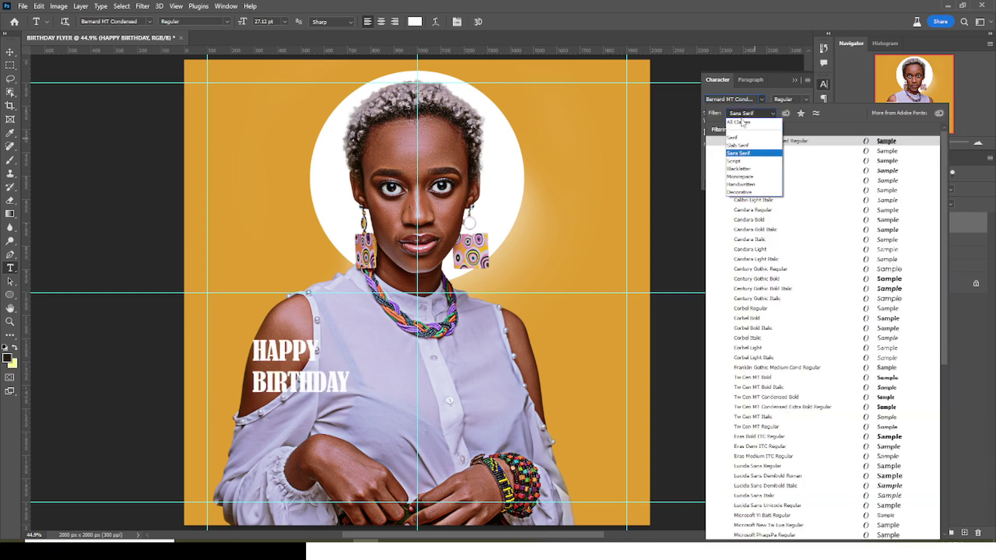
click(747, 120)
click(740, 102)
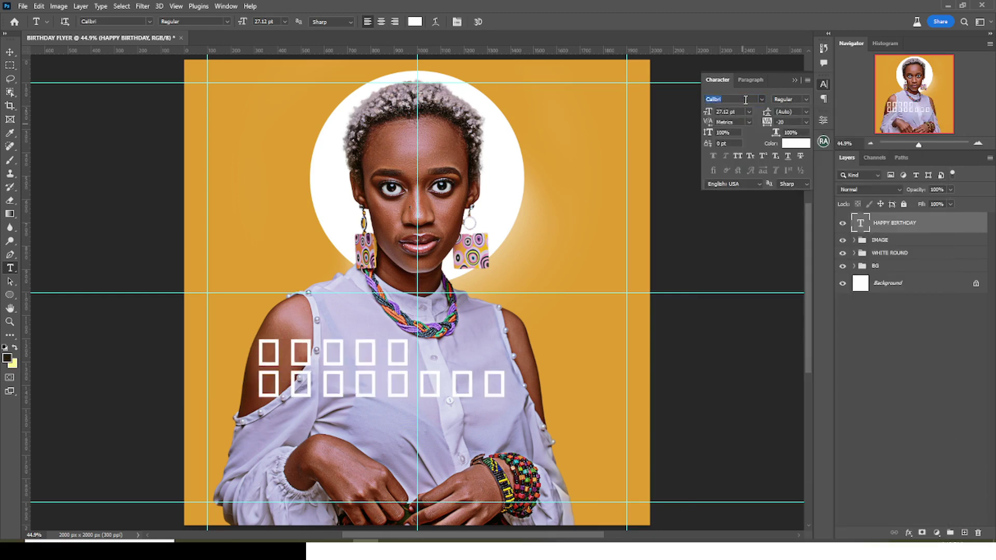
text(Wicked Mouse)
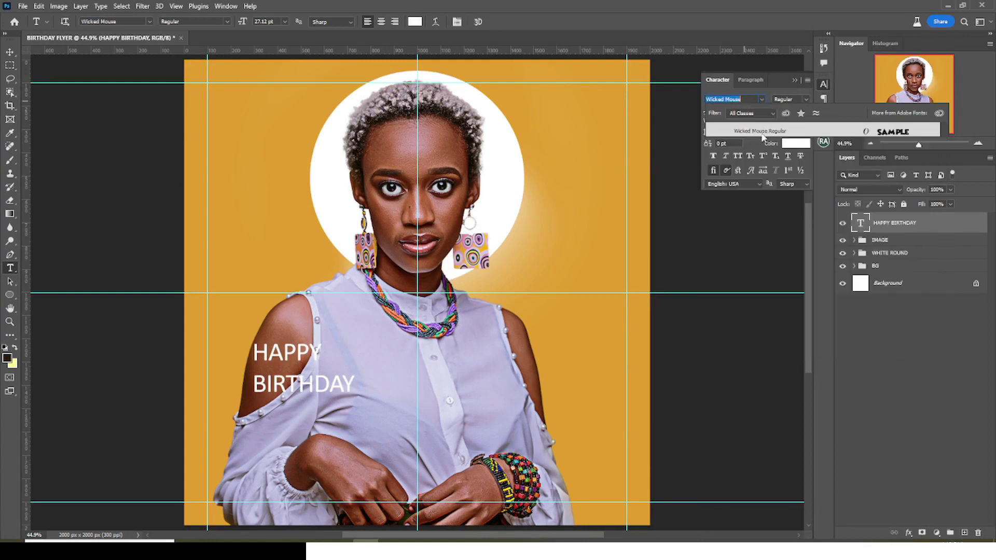
click(767, 131)
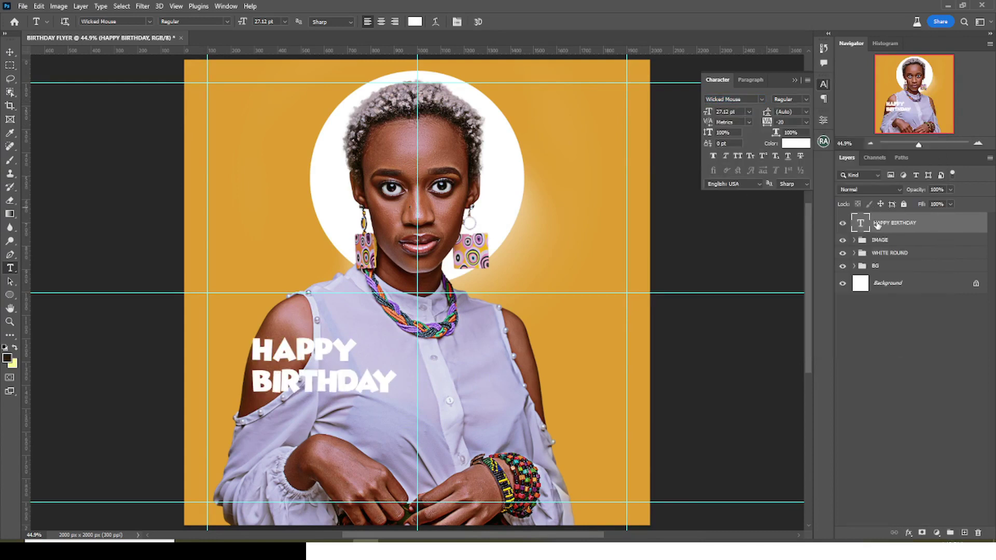
Step: Move the HAPPY BIRTHDAY text to the vertical guide at the flyer's left margin and shift guide and text slightly inward
click(10, 52)
drag(280, 368, 235, 358)
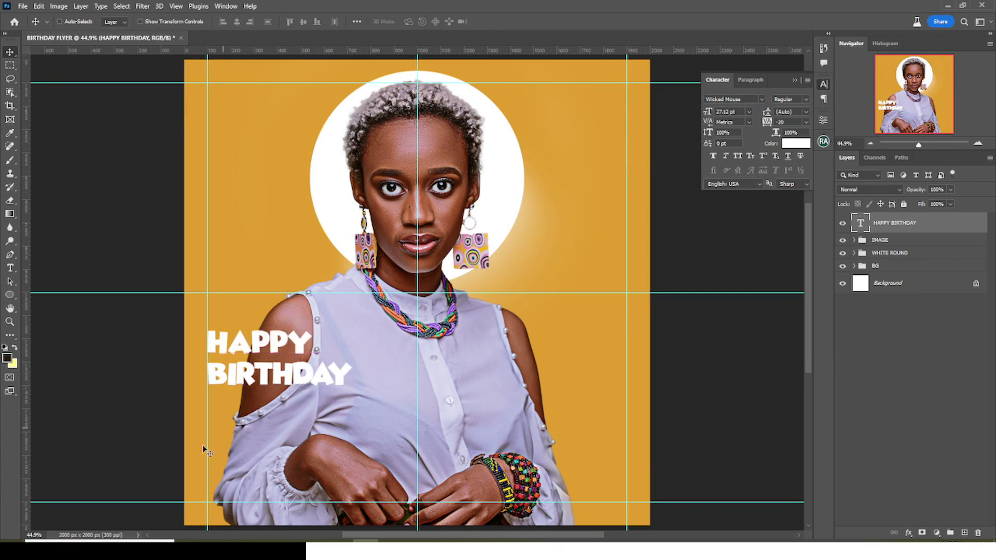
drag(207, 498, 215, 501)
key(shift+Right)
key(shift+Right)
key(shift+Right)
Step: Scale the HAPPY BIRTHDAY text up proportionally to about 183.5%, keeping its left edge on the margin guide
key(ctrl)
key(ctrl+t)
drag(353, 396, 482, 450)
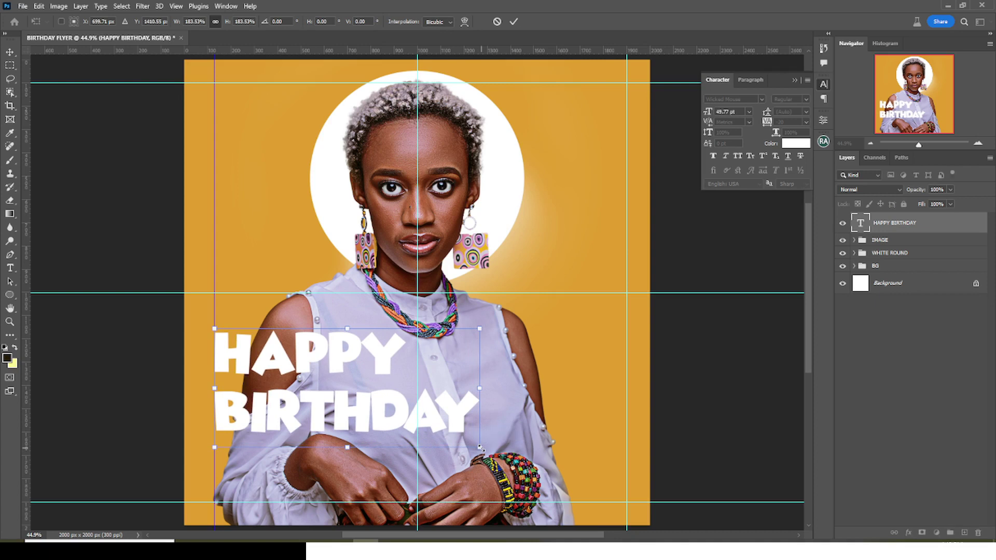
key(Return)
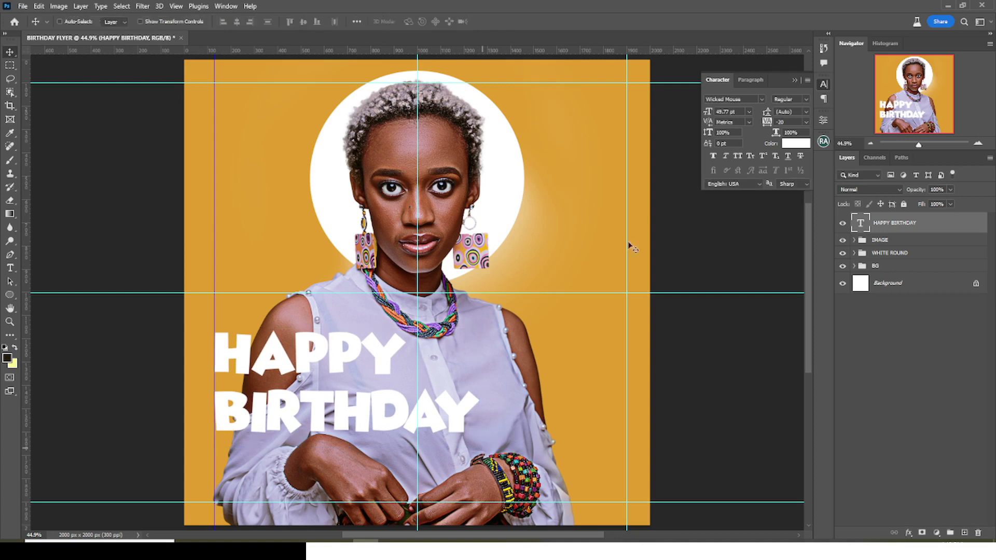
Step: Tighten the line spacing of the HAPPY BIRTHDAY text, trying 45 pt leading and settling on 48 pt
click(733, 111)
click(782, 110)
text(45)
key(Return)
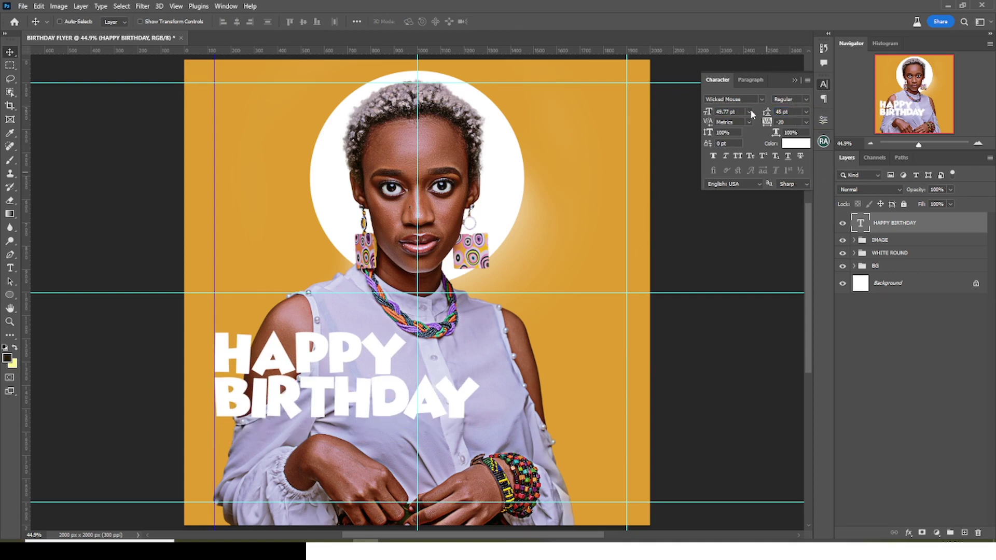
text(48)
key(Return)
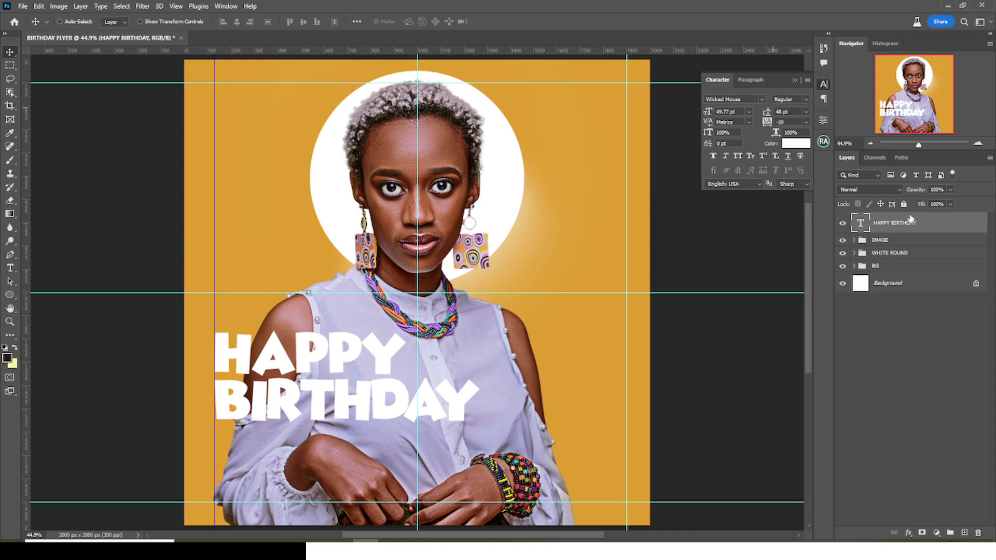
Step: Duplicate the HAPPY BIRTHDAY text lower down and replace the copy's wording with the celebrant's full name copied from Notepad
key(ctrl+j)
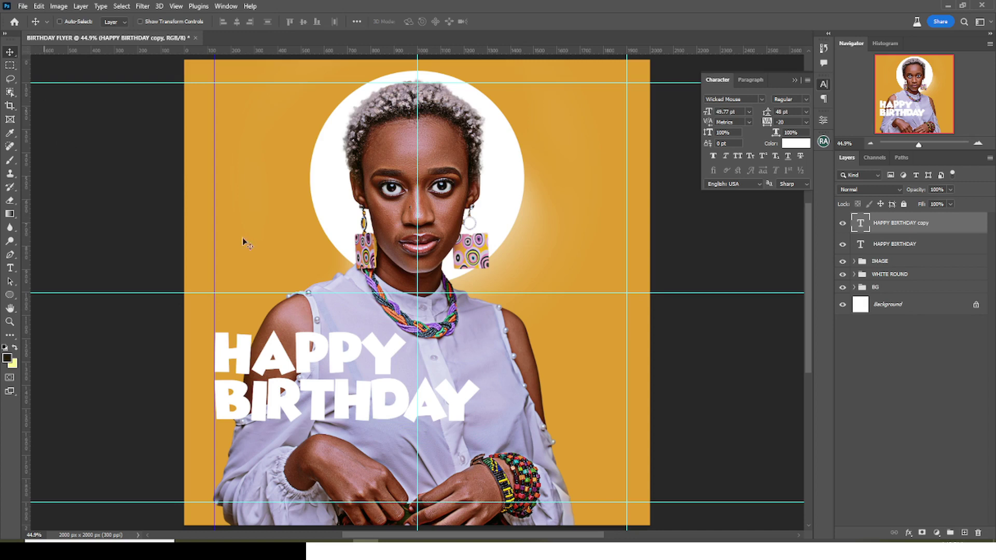
drag(341, 385, 342, 452)
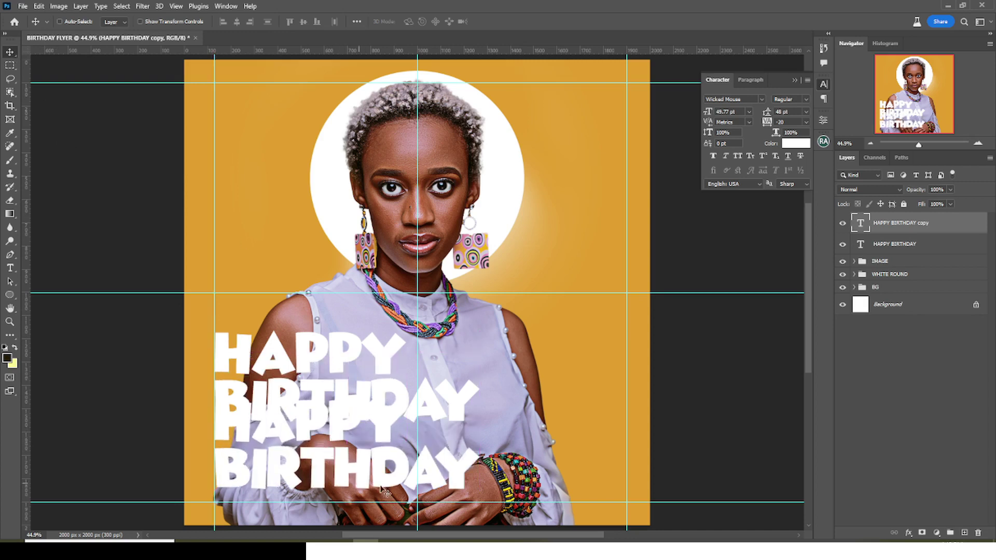
key(alt+Tab)
drag(619, 407, 529, 407)
key(ctrl+c)
click(569, 5)
double_click(861, 225)
key(ctrl+v)
key(ctrl+Return)
Step: Set the font of the celebrant's name text to Calibri Regular
key(v)
click(752, 100)
text(CALI)
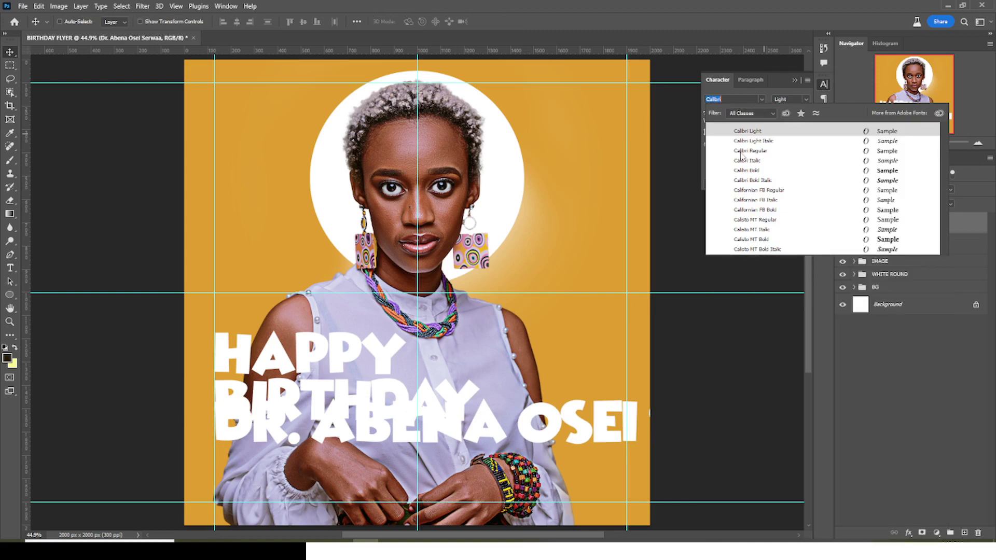
click(750, 152)
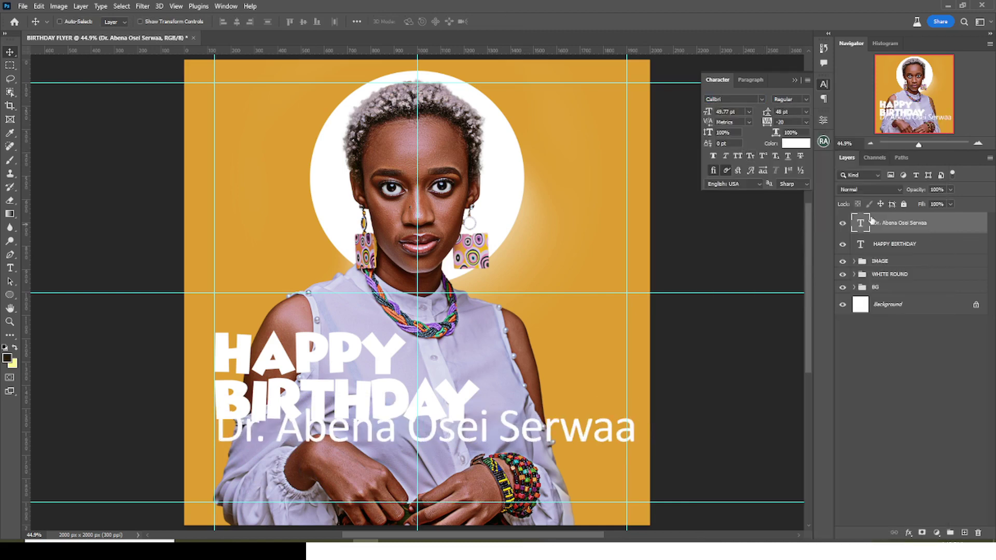
Step: Scale the celebrant's name down to about 29.5 pt so it fits under BIRTHDAY, and hide the guides
click(736, 112)
click(926, 224)
key(ctrl+t)
drag(637, 445, 470, 421)
key(Return)
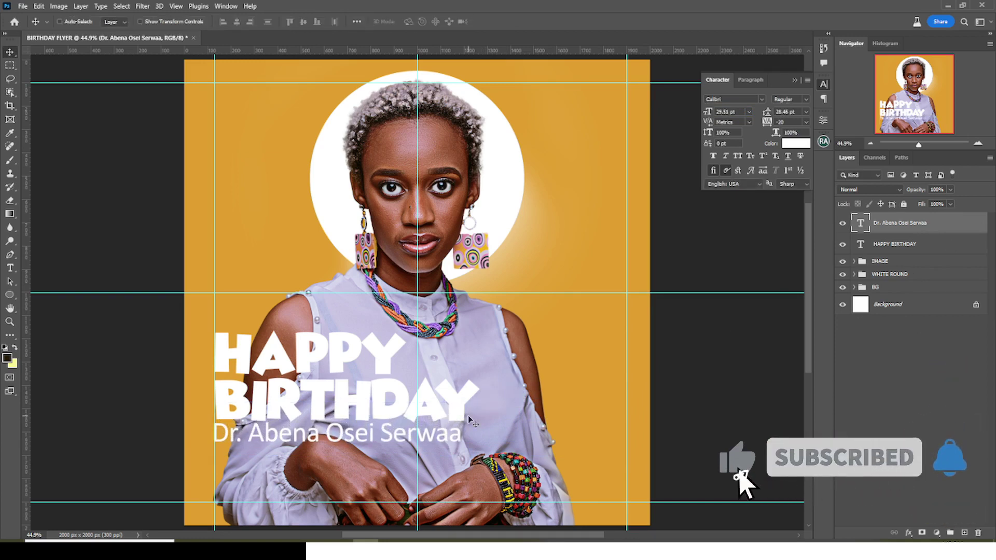
key(ctrl+semicolon)
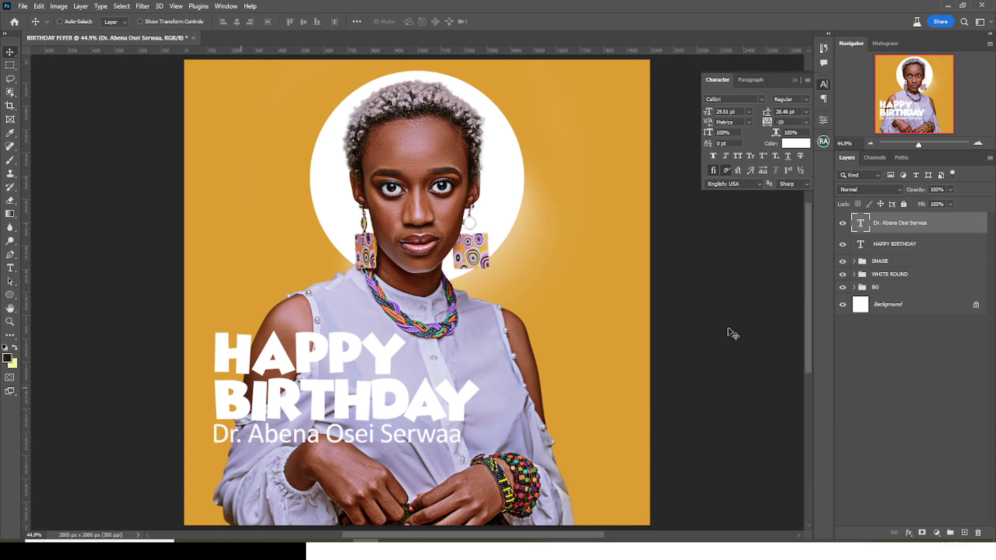
Step: Group the celebrant's name and HAPPY BIRTHDAY text layers and name the group NAME
click(779, 122)
shift+click(894, 246)
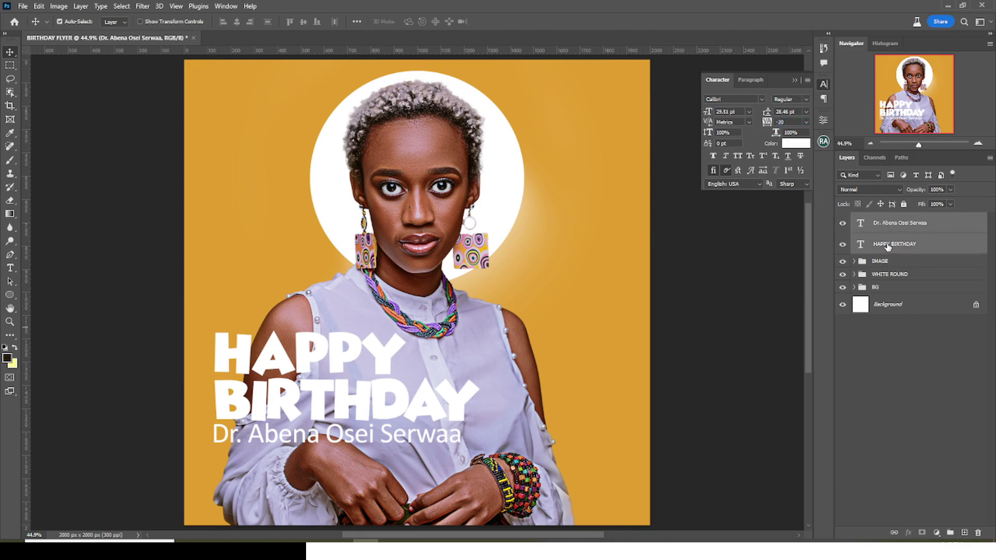
click(823, 85)
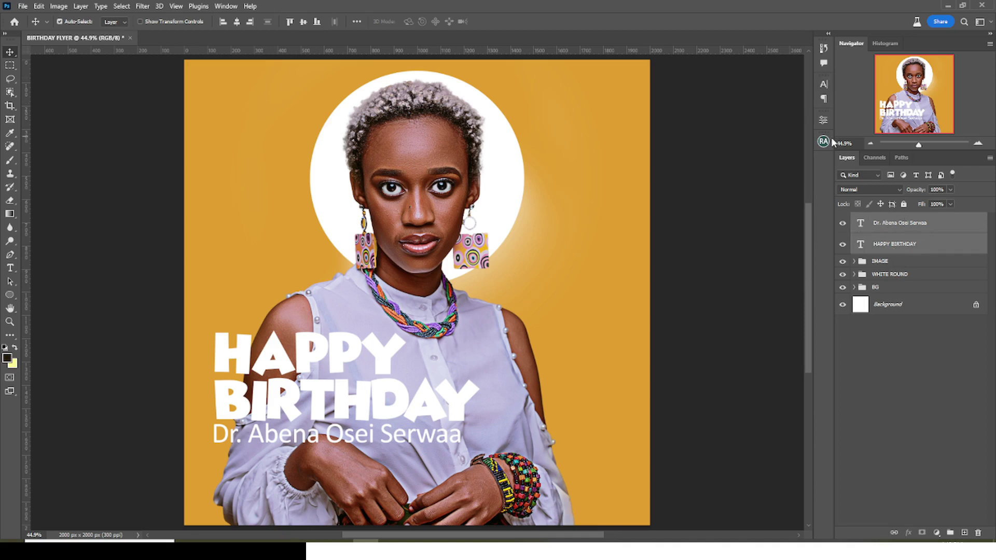
key(ctrl+g)
double_click(881, 219)
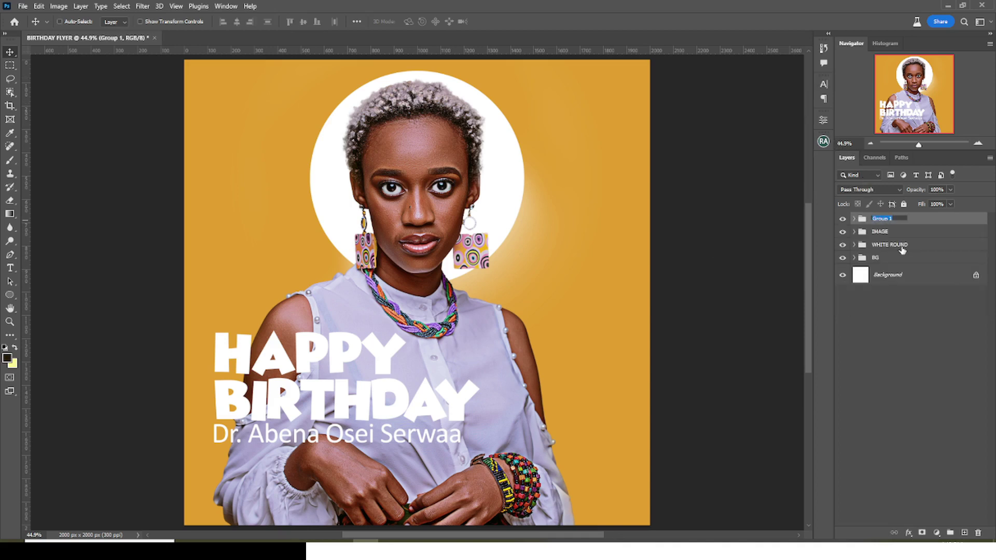
text(NAME)
key(Return)
Step: Add a 1 px outside stroke in dark grey 424242 at 86% opacity to the NAME group
double_click(949, 227)
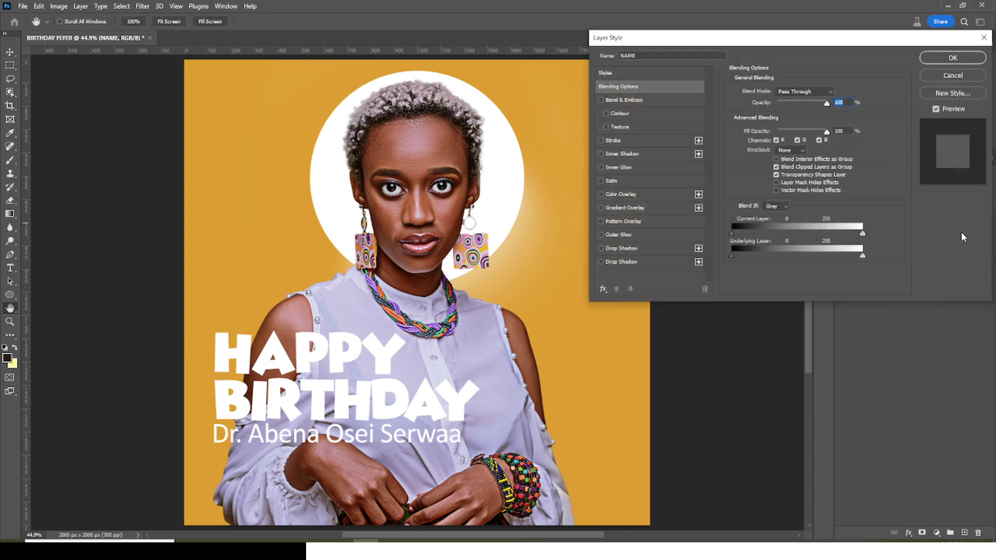
click(621, 140)
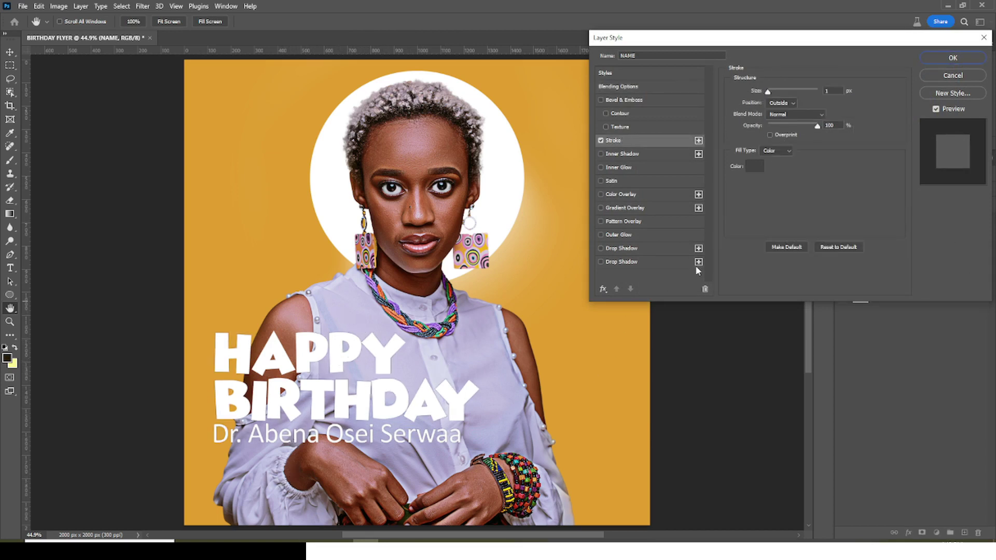
click(753, 167)
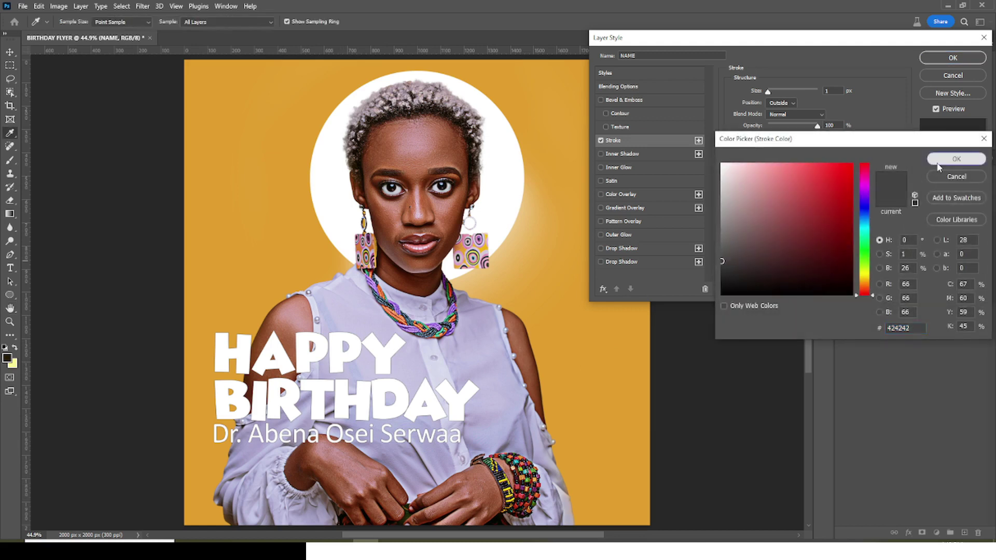
click(957, 159)
double_click(828, 91)
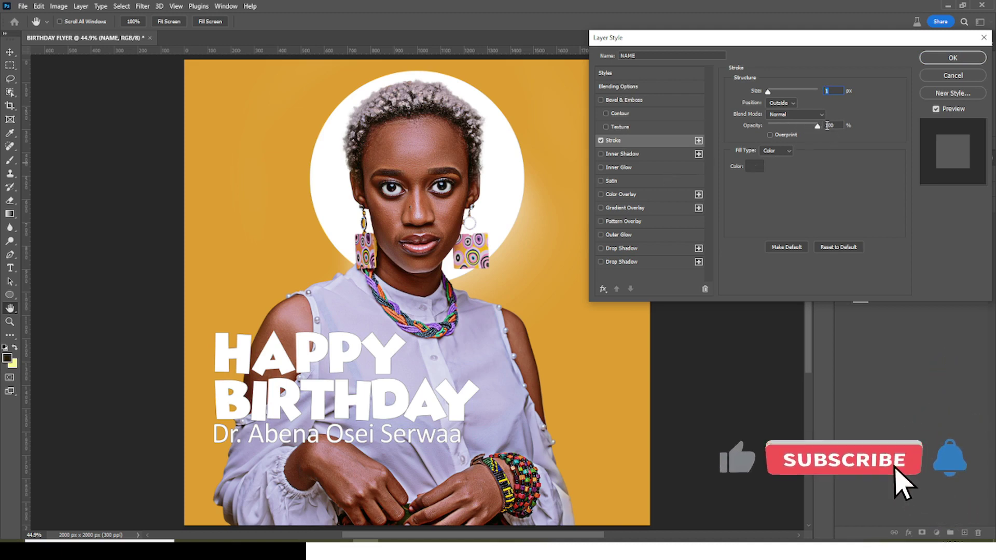
drag(817, 127, 810, 127)
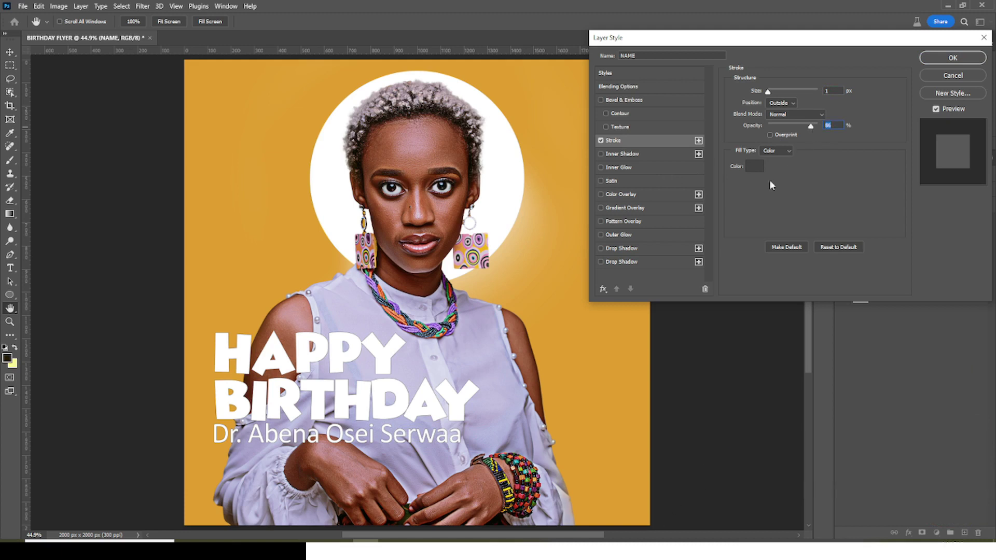
Step: Add a black drop shadow with 41% opacity, 90° angle, 2 px distance and 250 px size to the NAME group and apply the styles
click(615, 263)
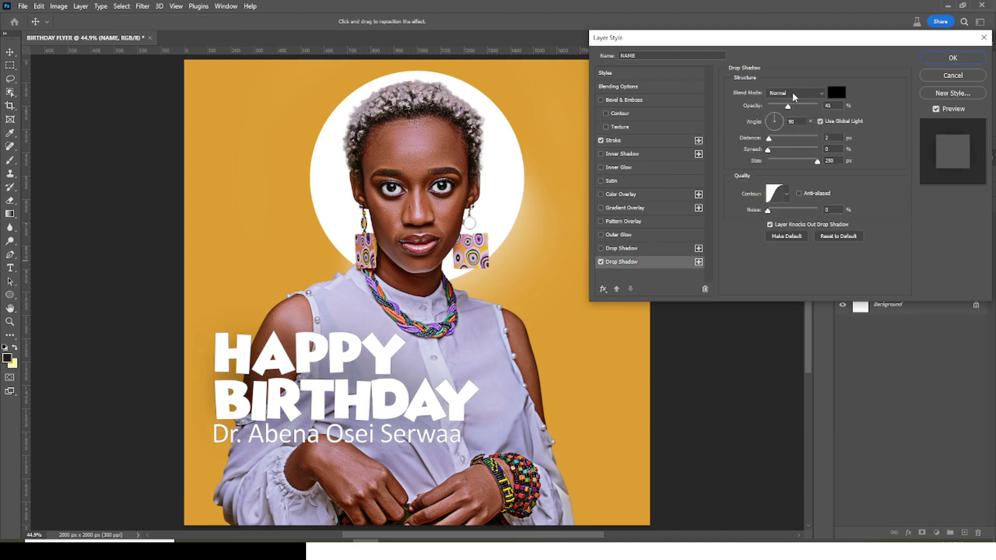
click(839, 106)
click(837, 92)
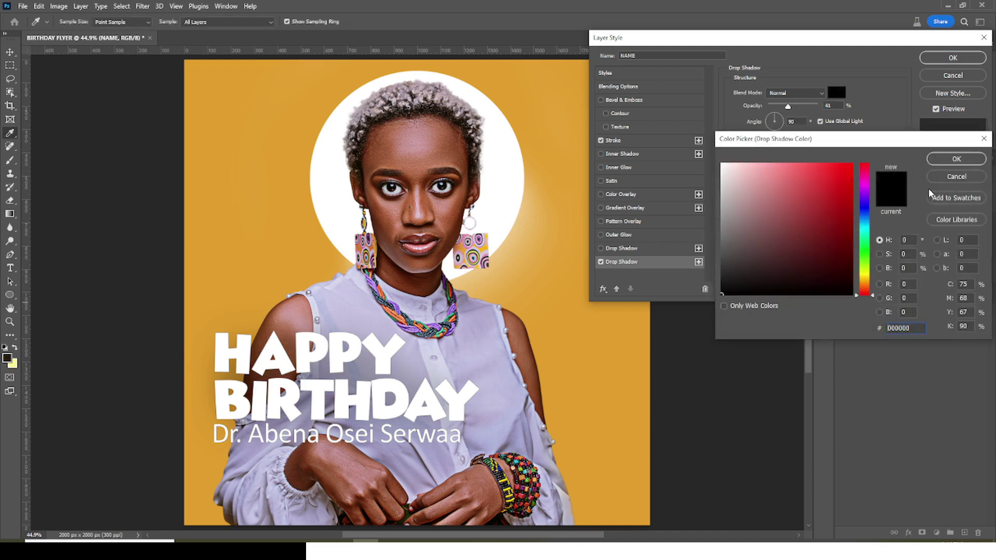
click(949, 162)
key(Tab)
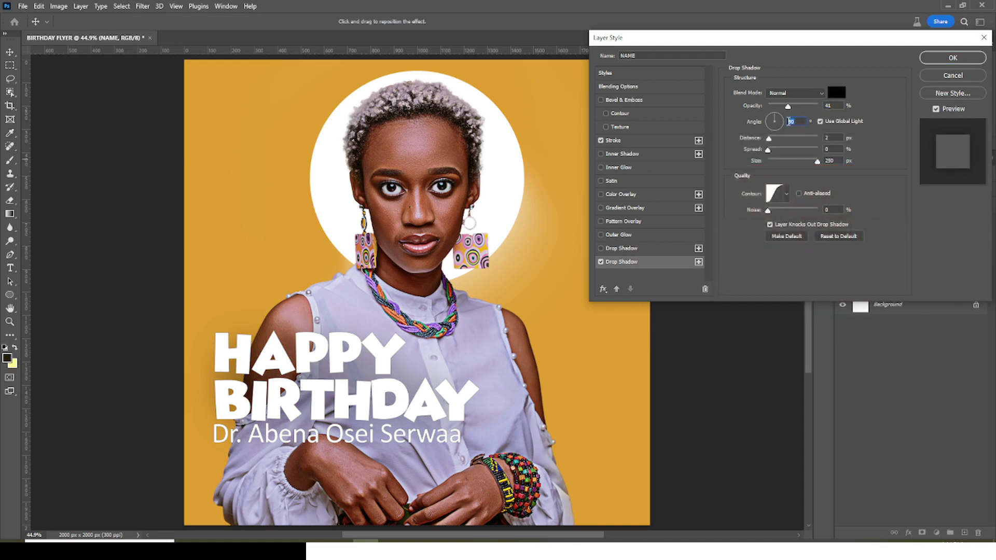
key(Tab)
key(Tab)
key(Tab)
click(787, 197)
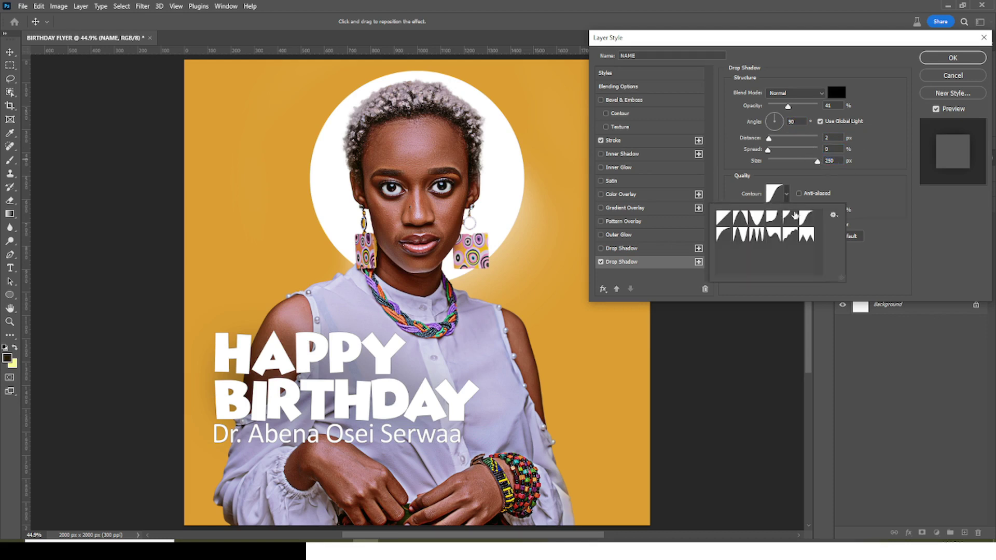
click(886, 184)
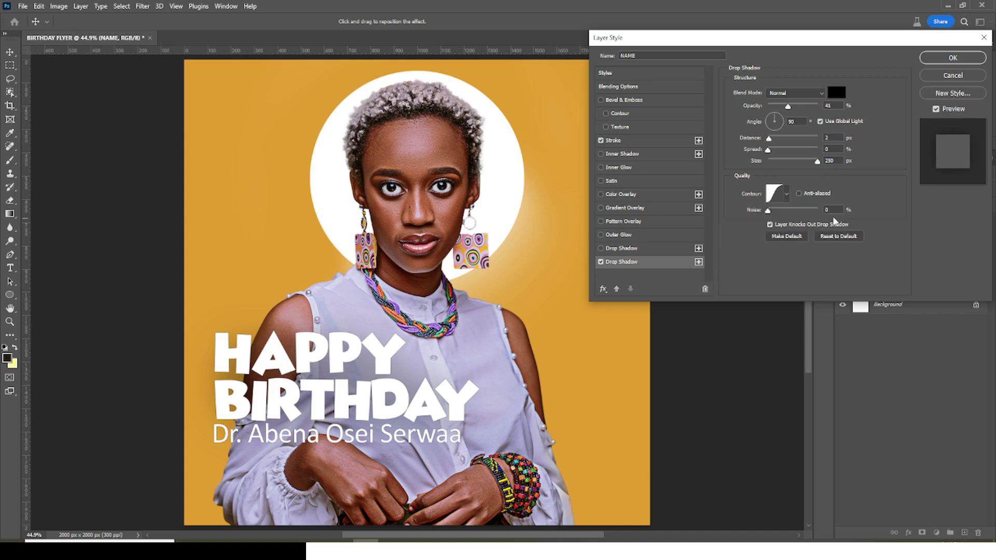
click(954, 59)
Step: Expand the NAME group, compare the text with its effects off and on, and collapse the effects list
click(853, 218)
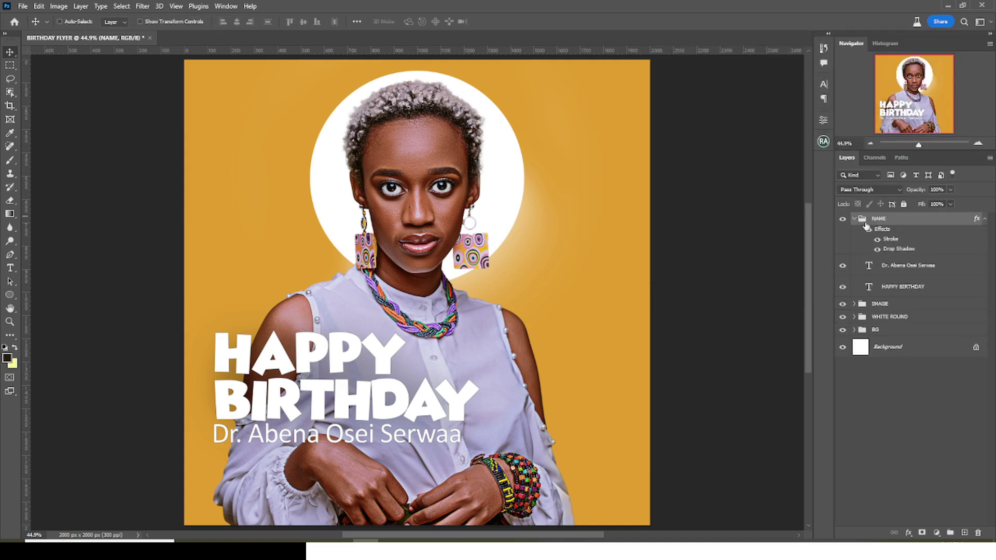
click(867, 231)
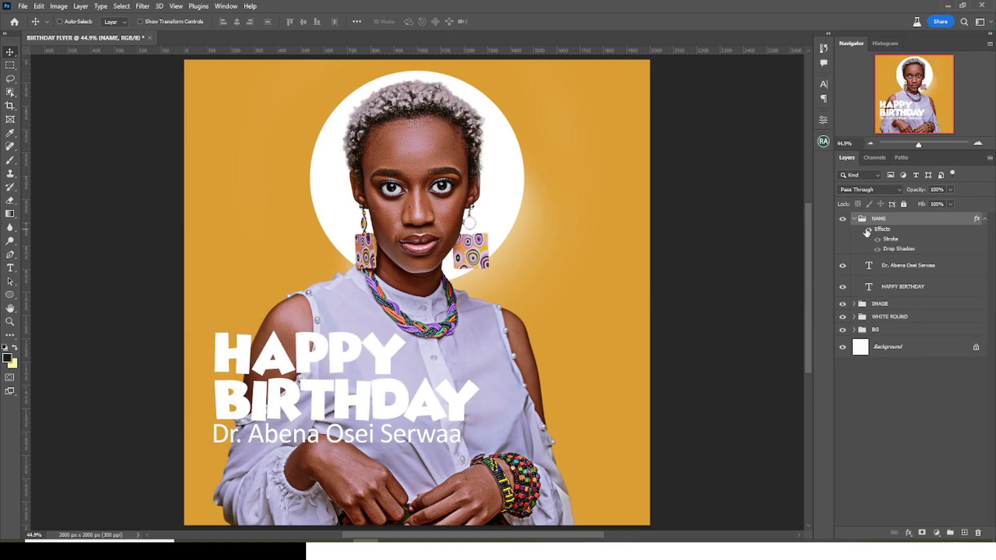
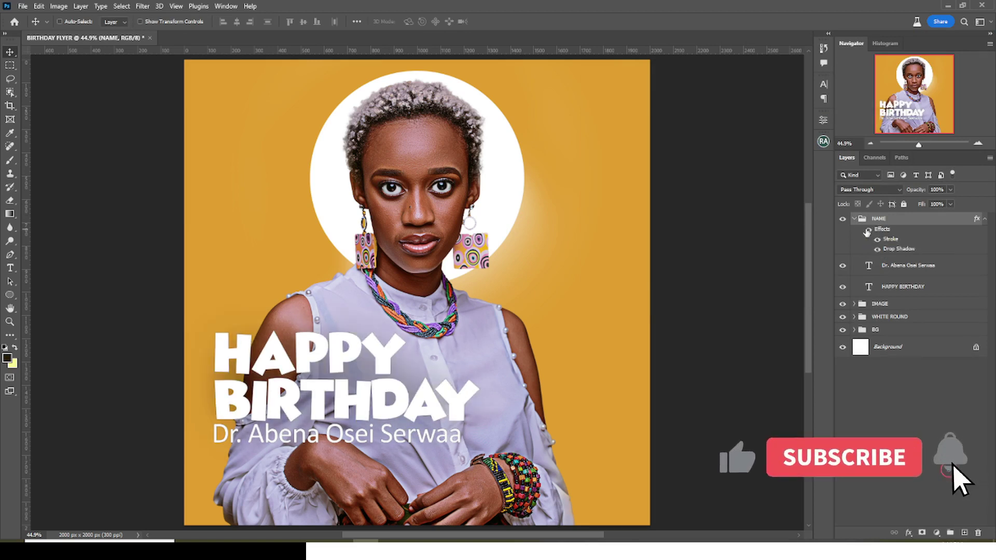
click(985, 220)
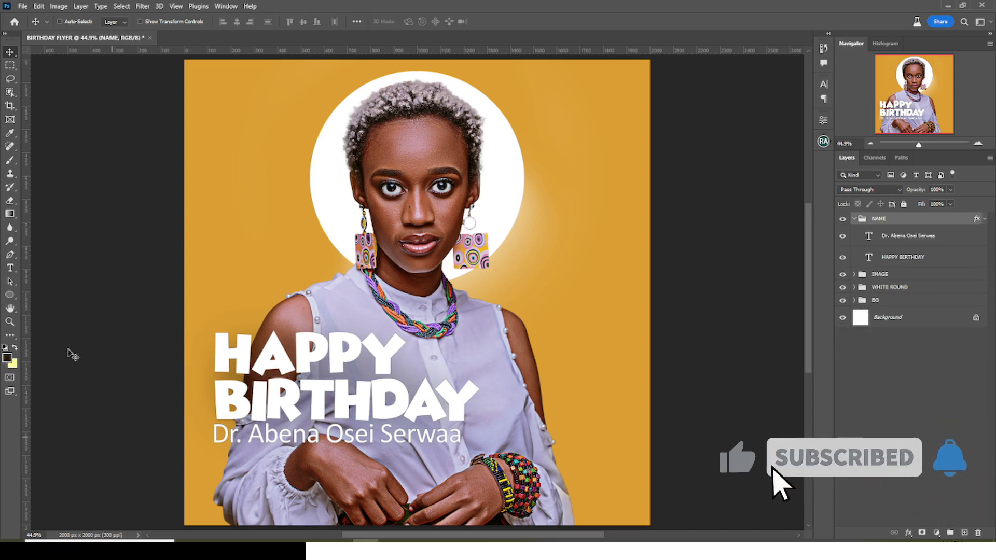
Step: Add a paragraph text box beside the necklace containing "Wishing you all that you deserve in life. Good Fortune, Longe life and Prosperity. Amen"
key(t)
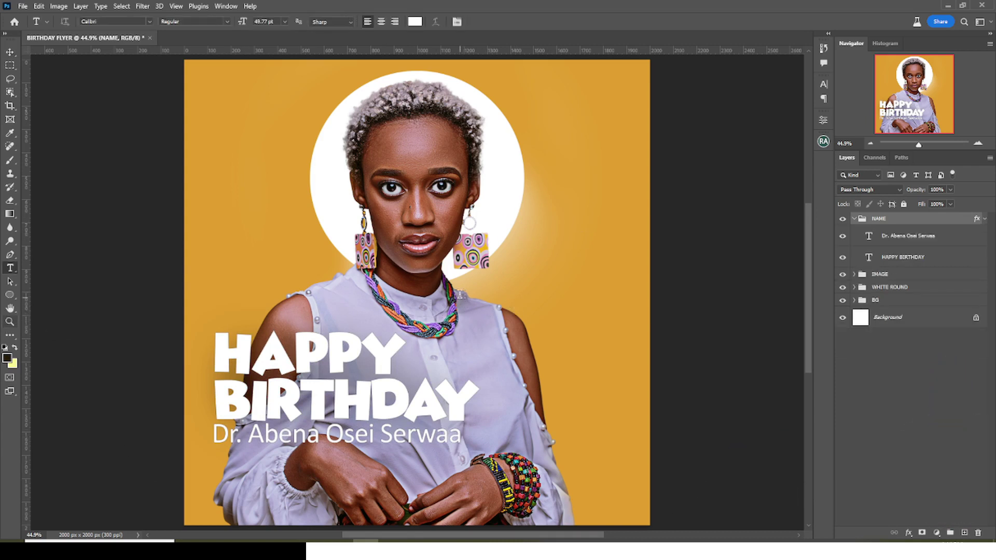
drag(455, 284, 596, 371)
key(alt+Tab)
key(alt+Tab)
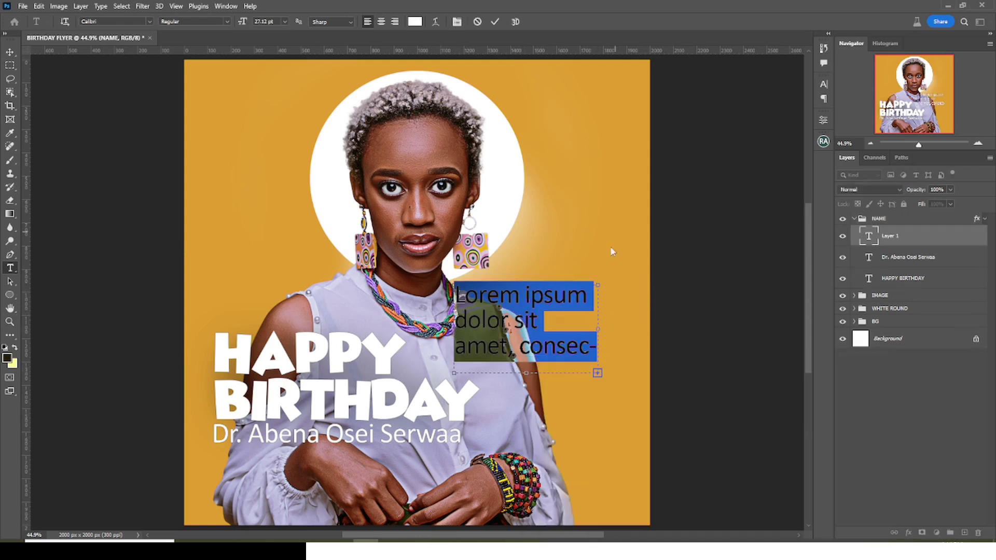
key(ctrl+v)
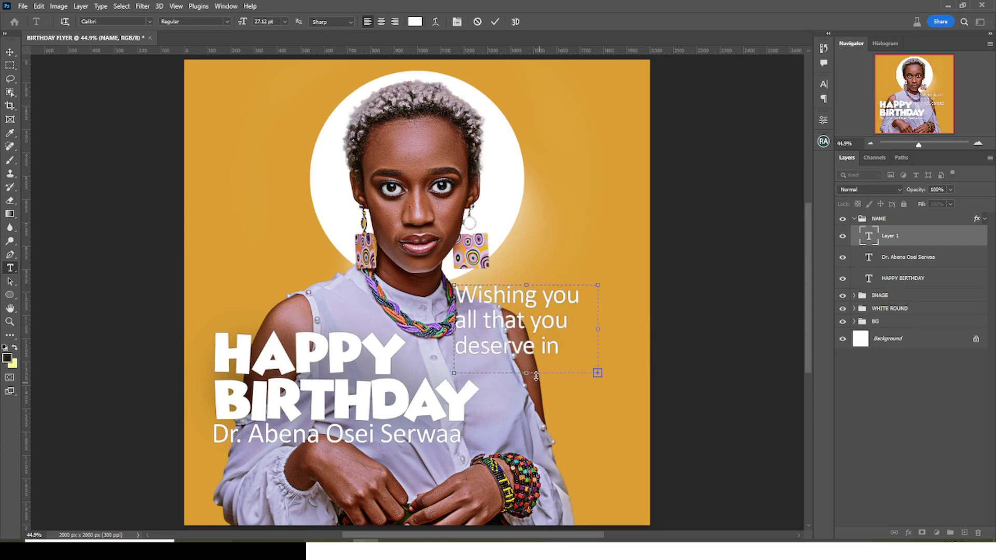
click(900, 245)
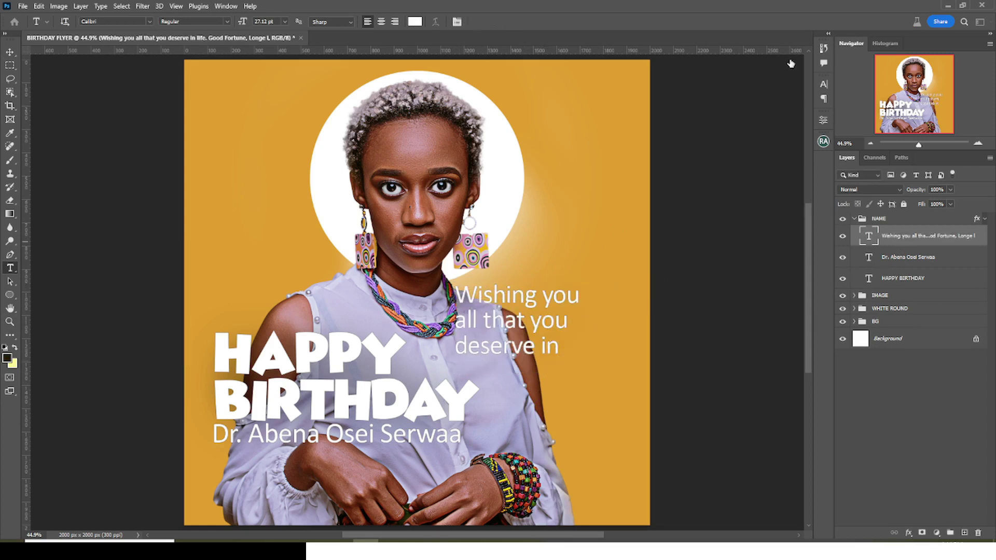
Step: Set the birthday wish text to a 13 pt font size with 13 pt leading
click(824, 84)
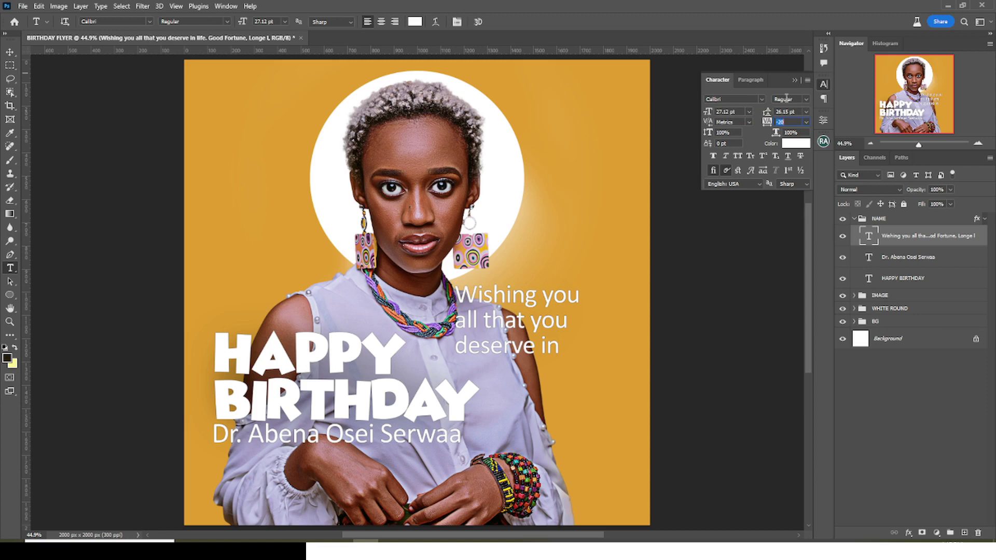
click(726, 112)
text(13)
key(Return)
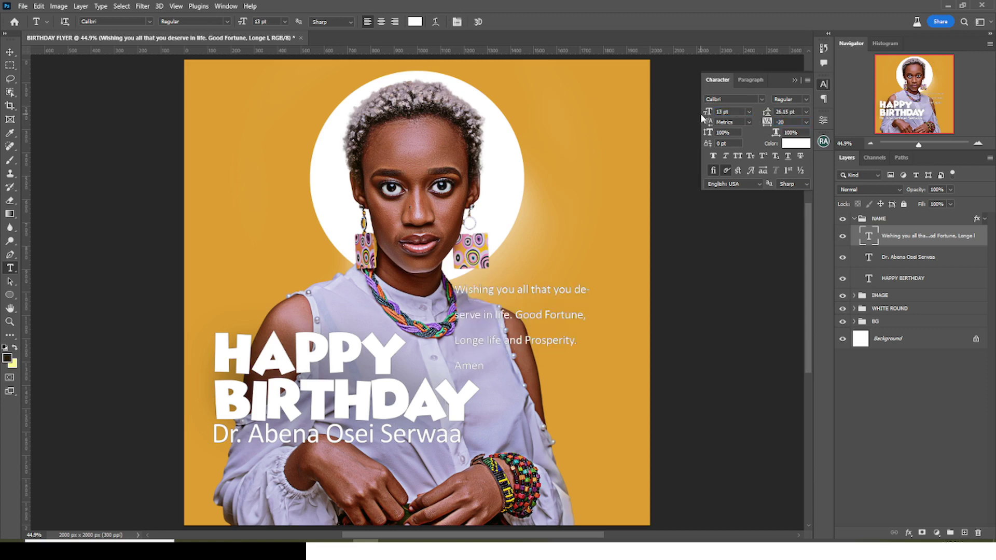
click(797, 111)
text(13)
key(Return)
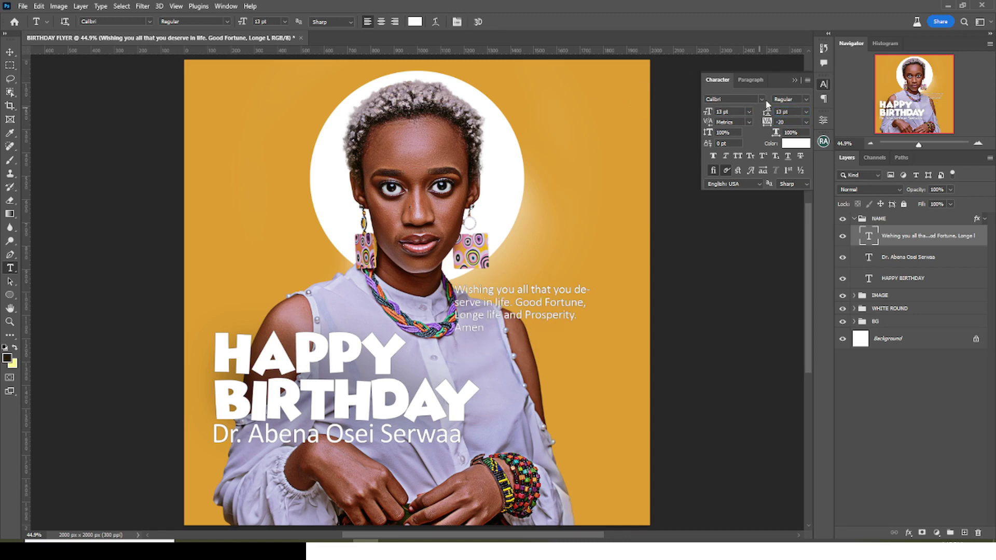
Step: Center-align the birthday wish paragraph and correct "Longe life" to "Long life"
click(752, 80)
click(727, 99)
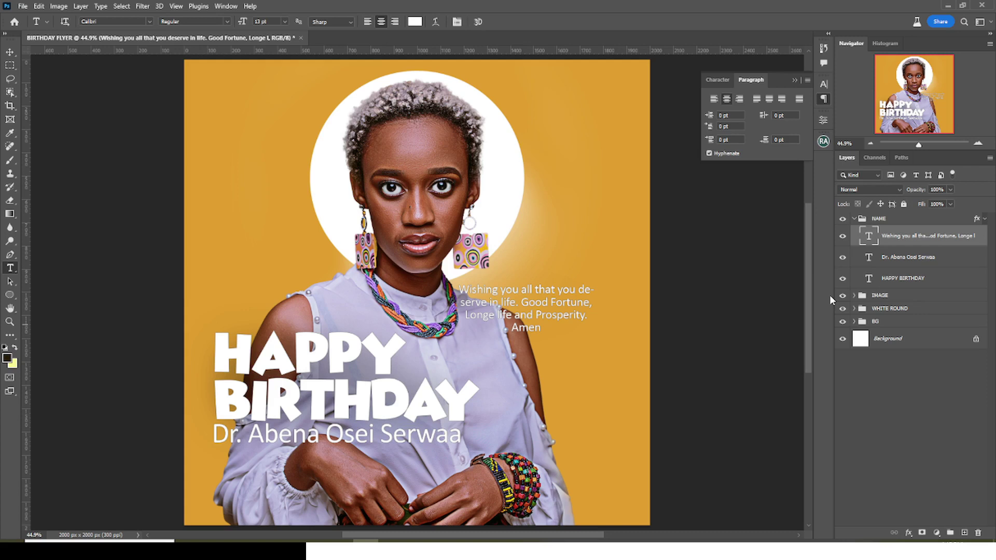
double_click(869, 236)
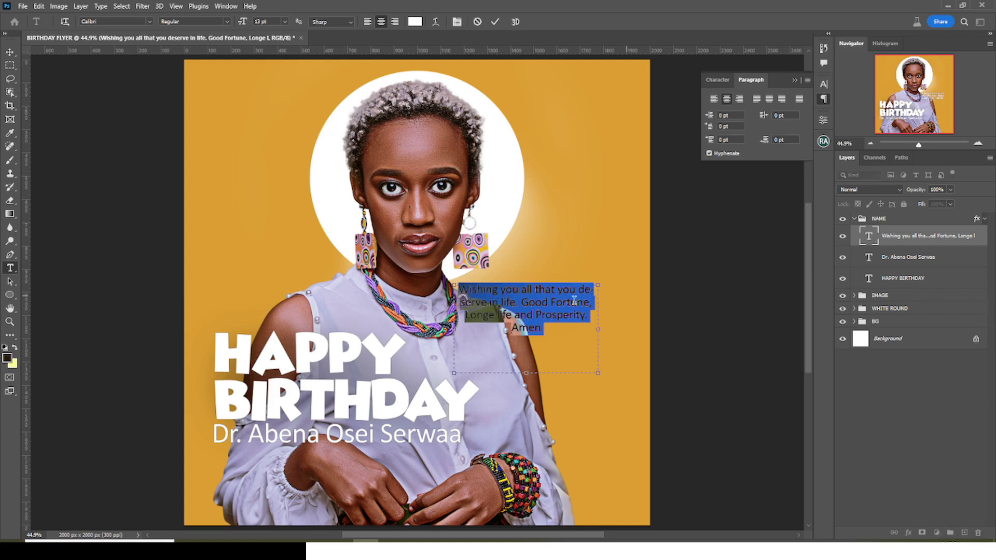
click(496, 315)
shift+click(539, 339)
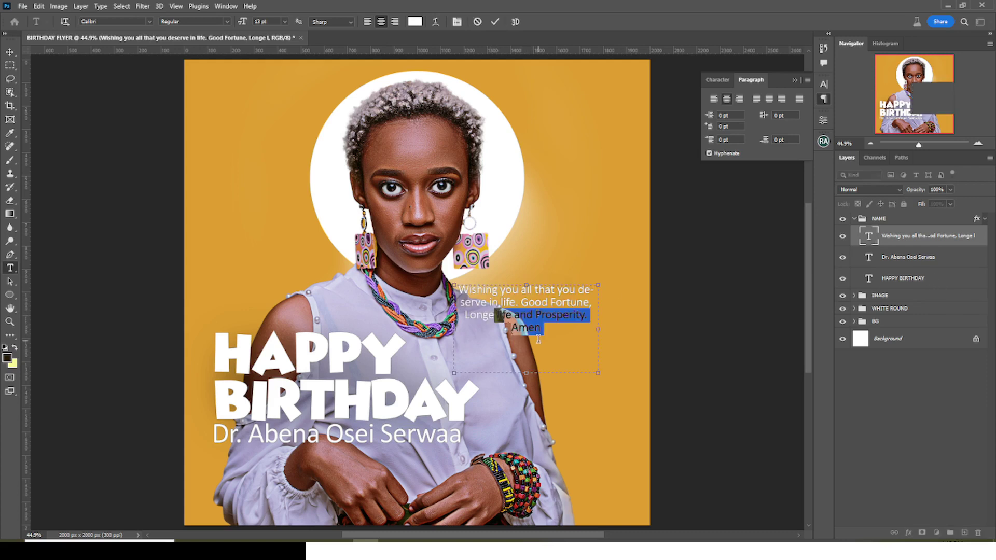
scroll(538, 340, right, 3)
click(413, 314)
key(BackSpace)
key(ctrl+Return)
Step: Draw a white rectangle about 675 x 353 px covering the birthday wish text
click(10, 295)
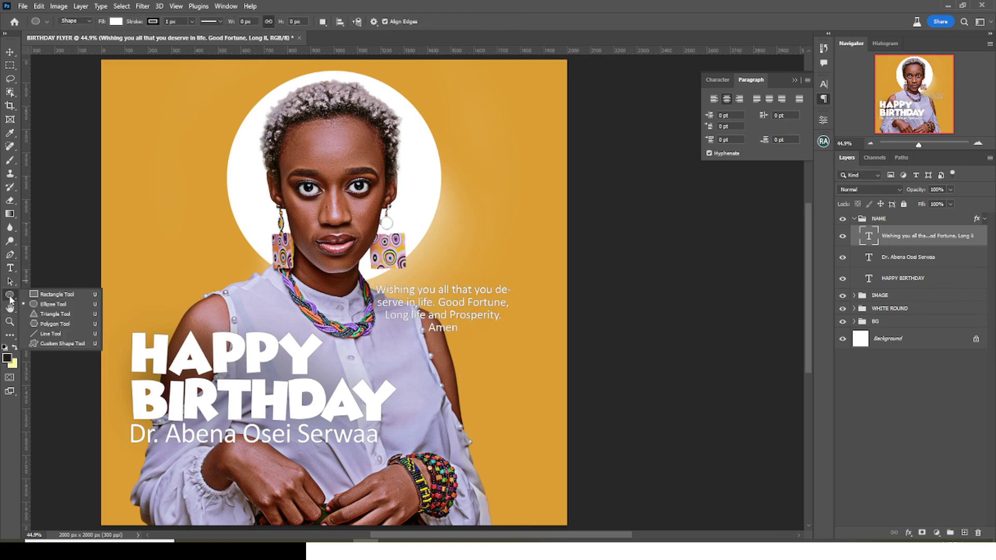
click(46, 295)
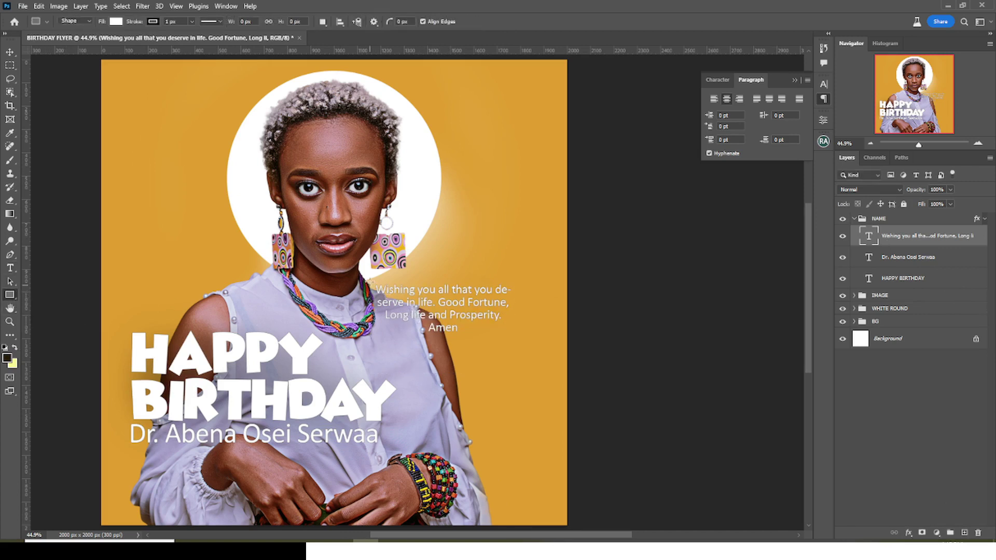
drag(369, 280, 528, 360)
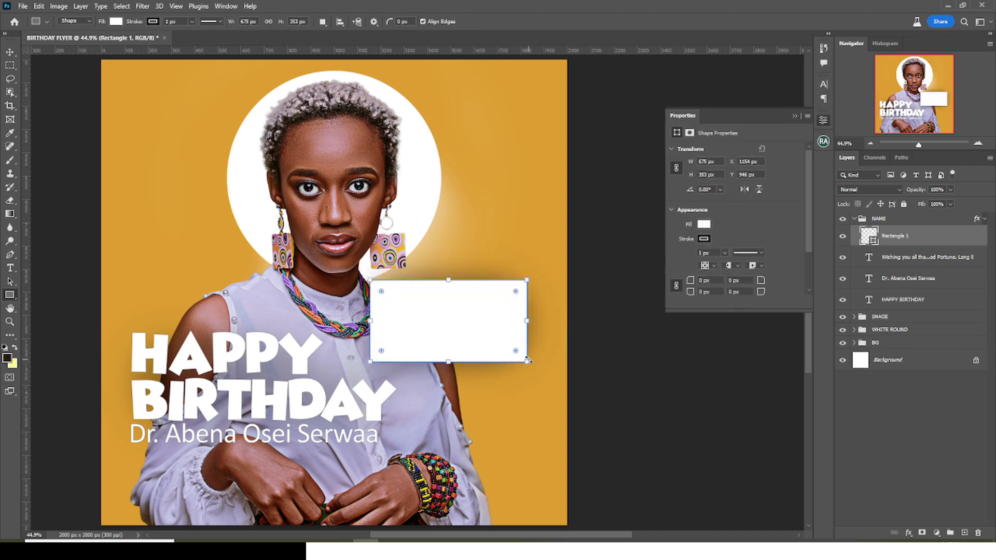
Step: Move the wish text and rectangle layers out of the NAME group, with the text on top, and group them as MESSAGE
drag(896, 237, 879, 222)
shift+click(895, 236)
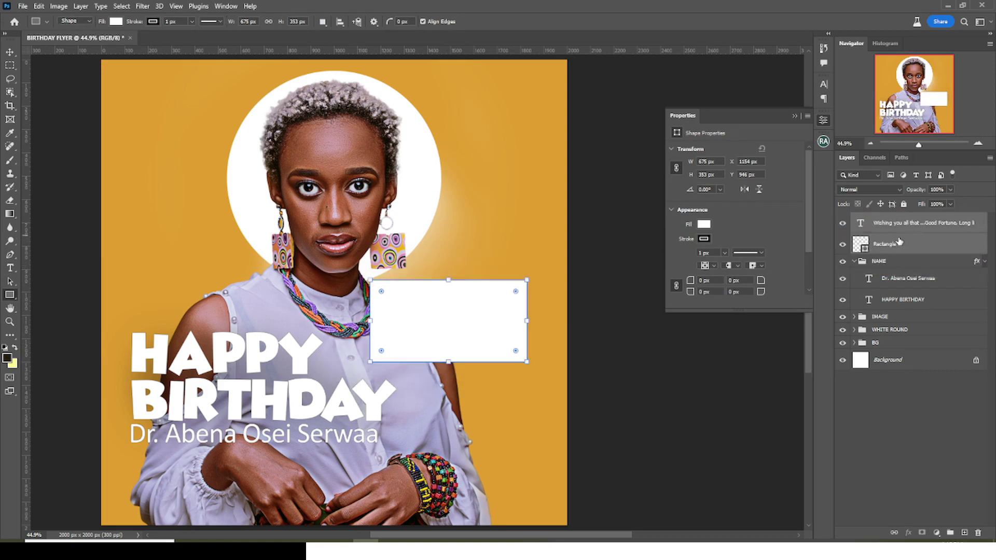
key(ctrl+g)
text(MESSAGE)
key(Return)
click(854, 232)
click(854, 219)
Step: Hide the rectangle temporarily, narrow the wish text box so it wraps to five lines, and shift the text slightly right
click(885, 240)
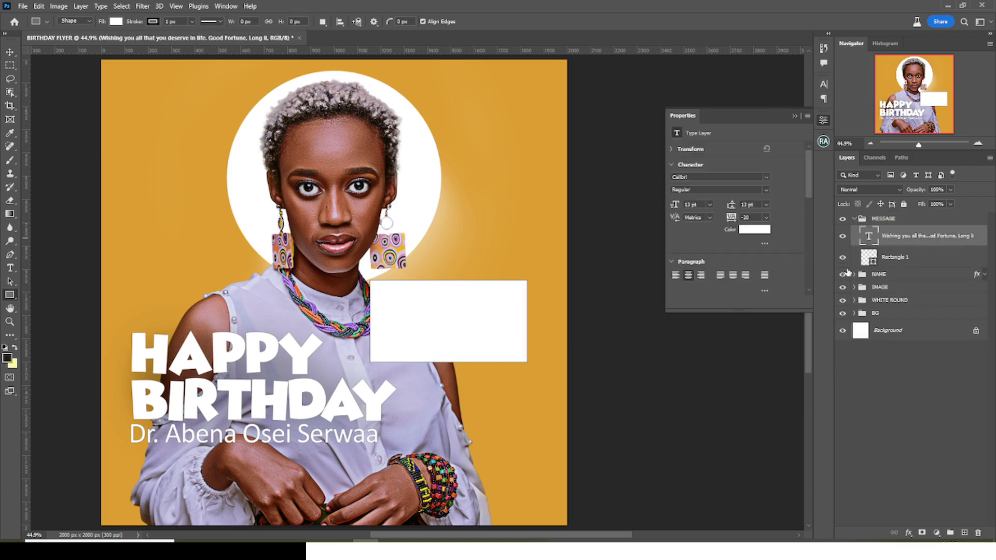
click(842, 258)
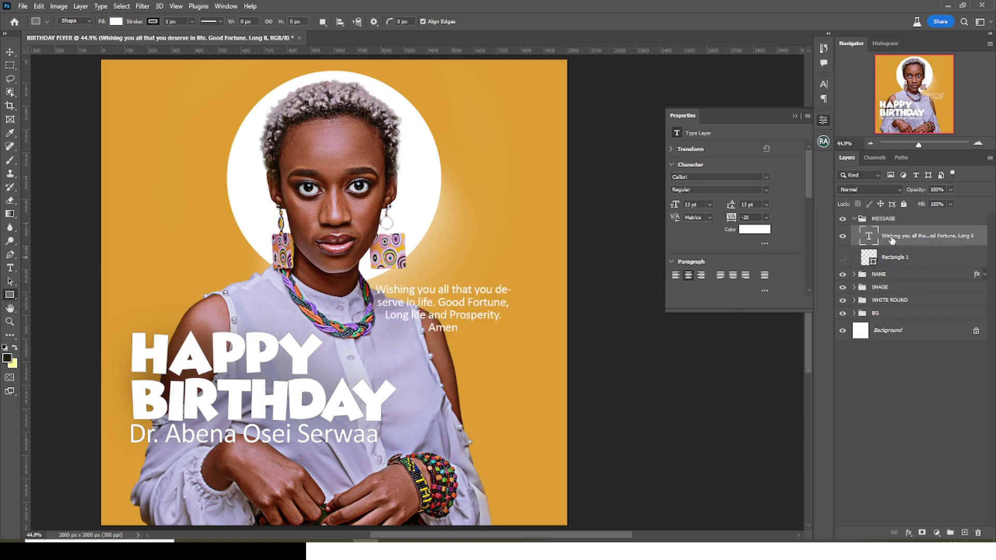
double_click(870, 237)
drag(515, 329, 480, 325)
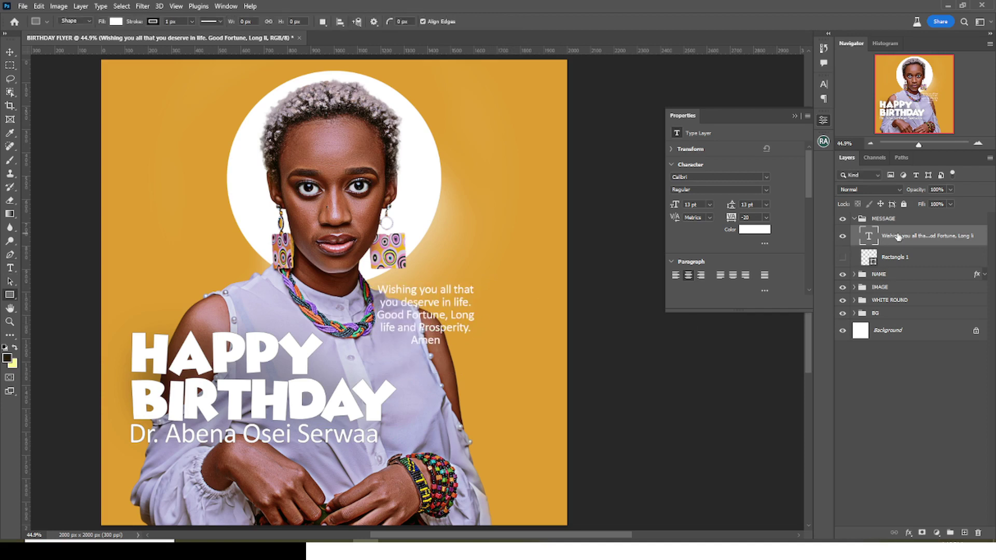
key(ctrl+Return)
key(u)
click(10, 51)
drag(432, 318, 448, 316)
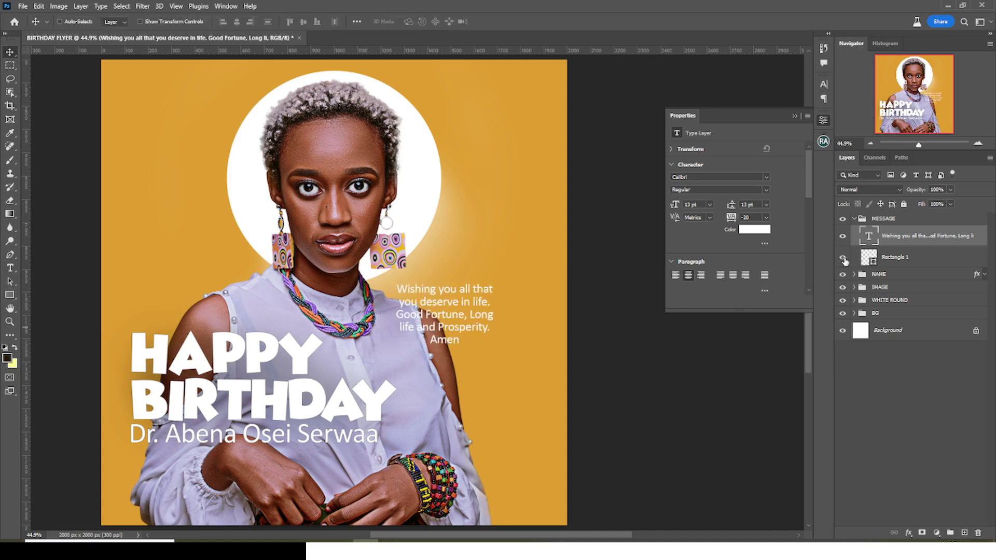
Step: Remove the rectangle's fill and give it a white 13 px stroke
click(895, 258)
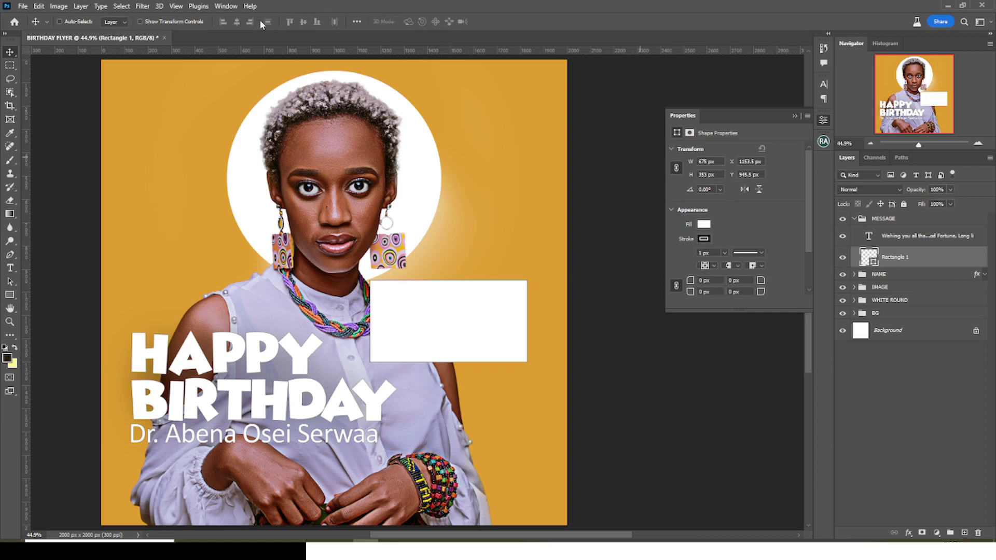
key(u)
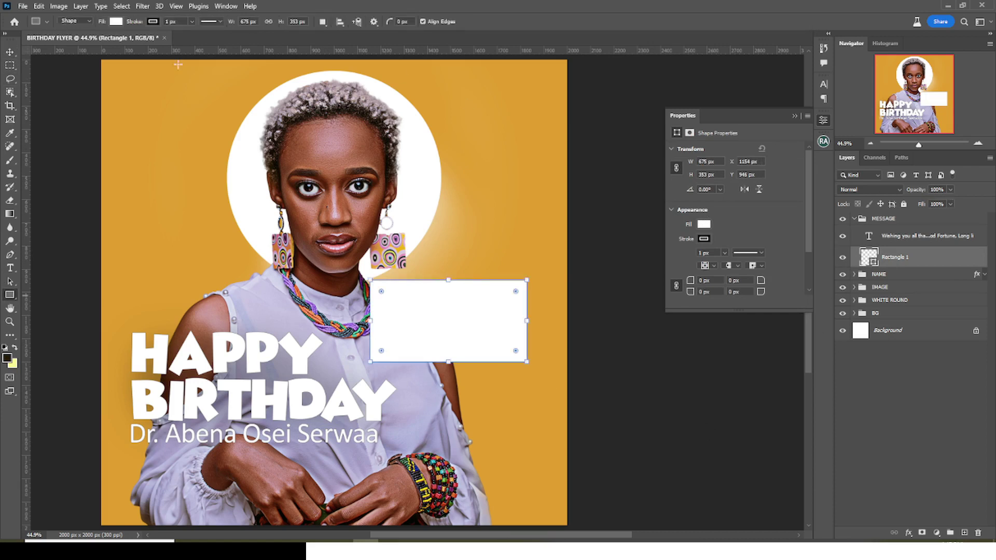
click(116, 22)
click(56, 41)
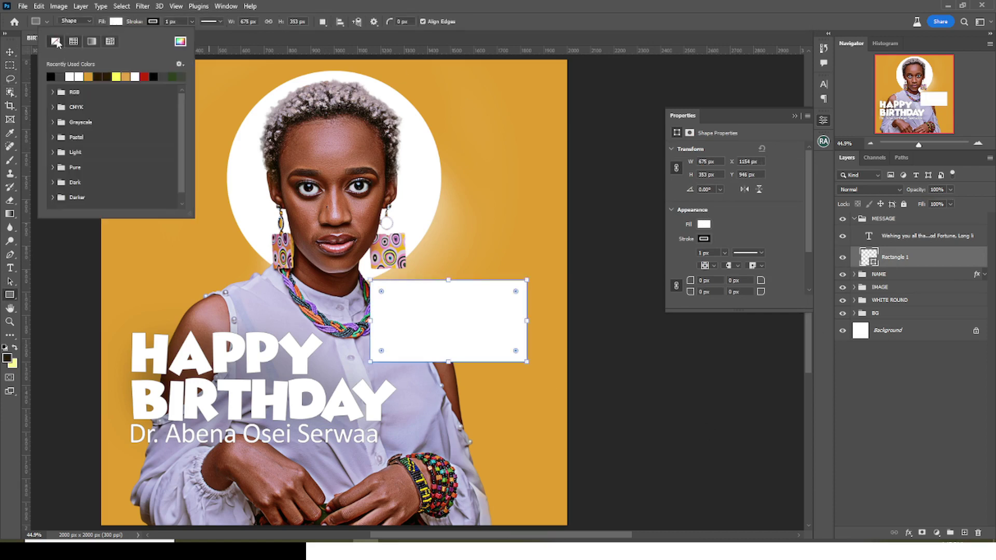
click(152, 23)
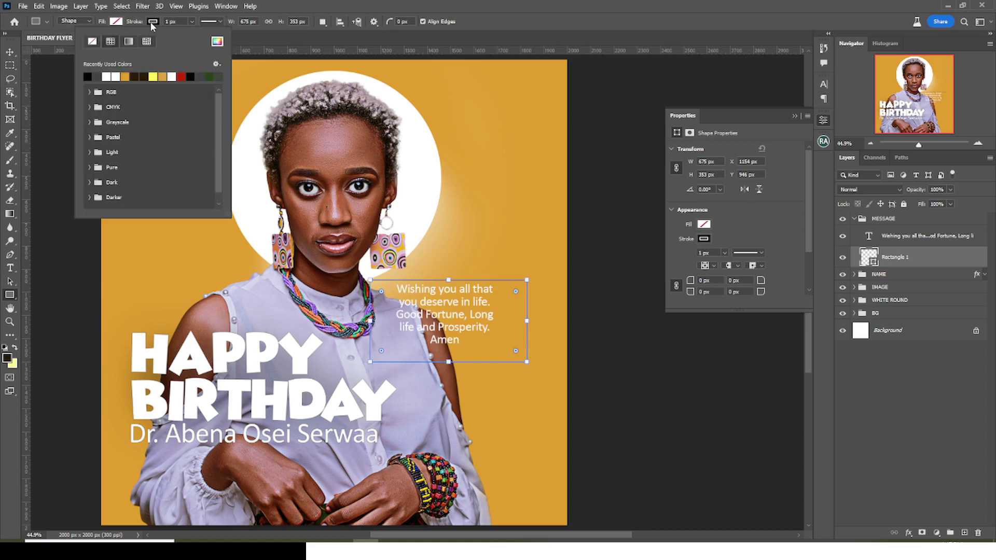
click(109, 77)
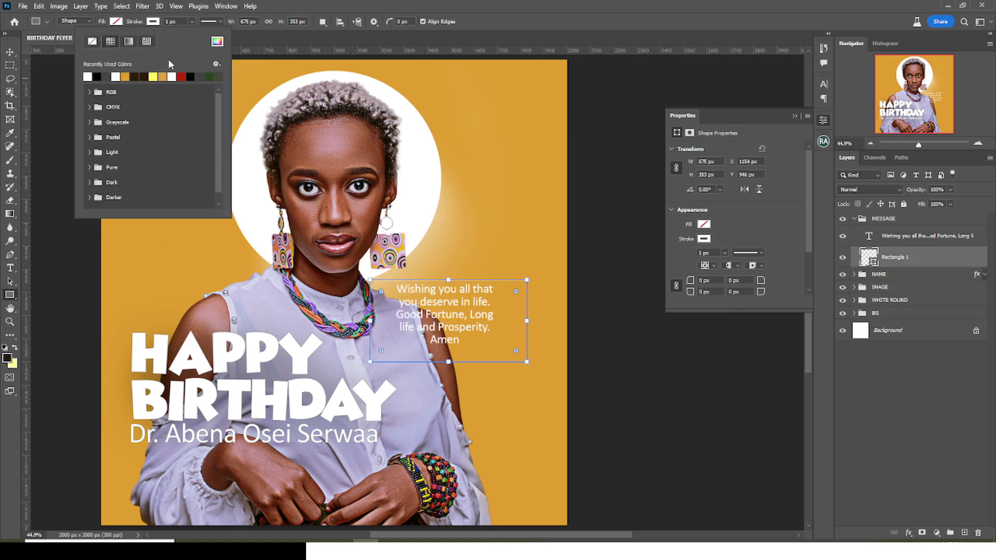
click(175, 22)
drag(176, 22, 163, 20)
text(13)
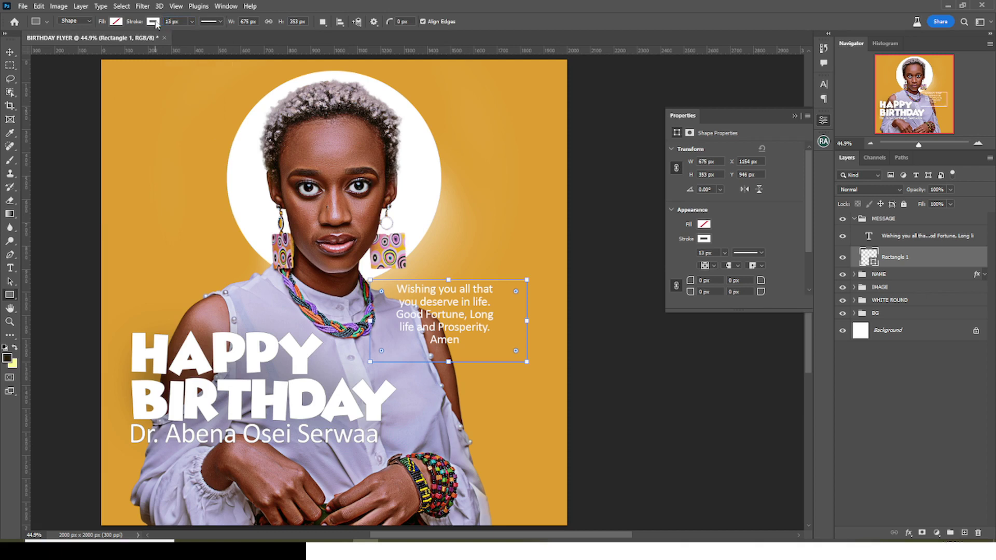
Step: Scale the rectangle down to about 641 x 335 px and set its corner radius to 90 px
click(927, 259)
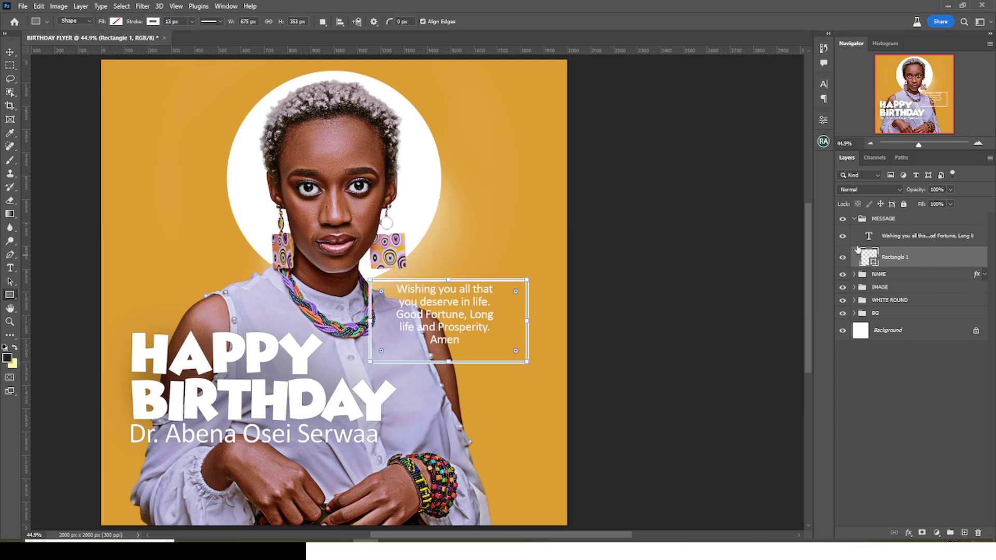
key(ctrl+t)
key(Return)
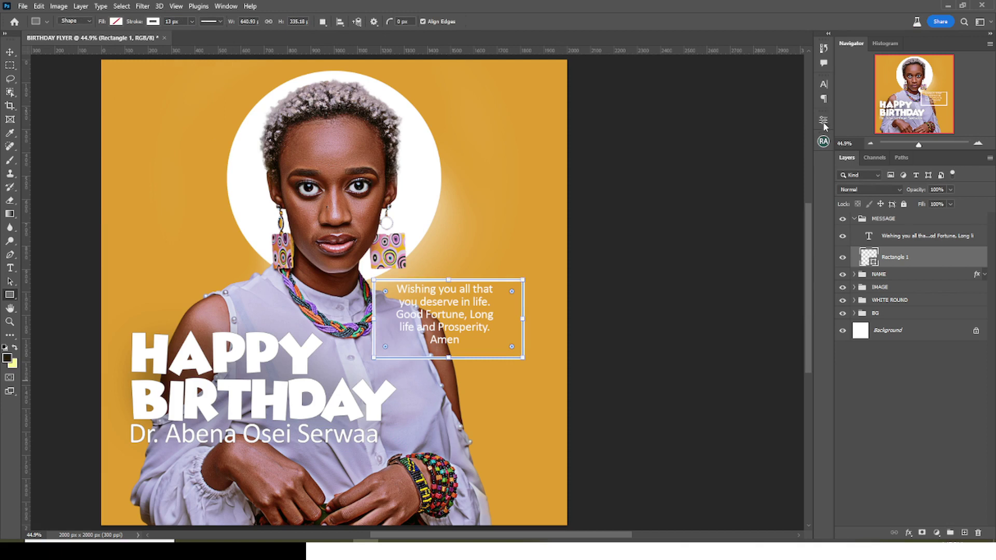
click(824, 121)
click(712, 281)
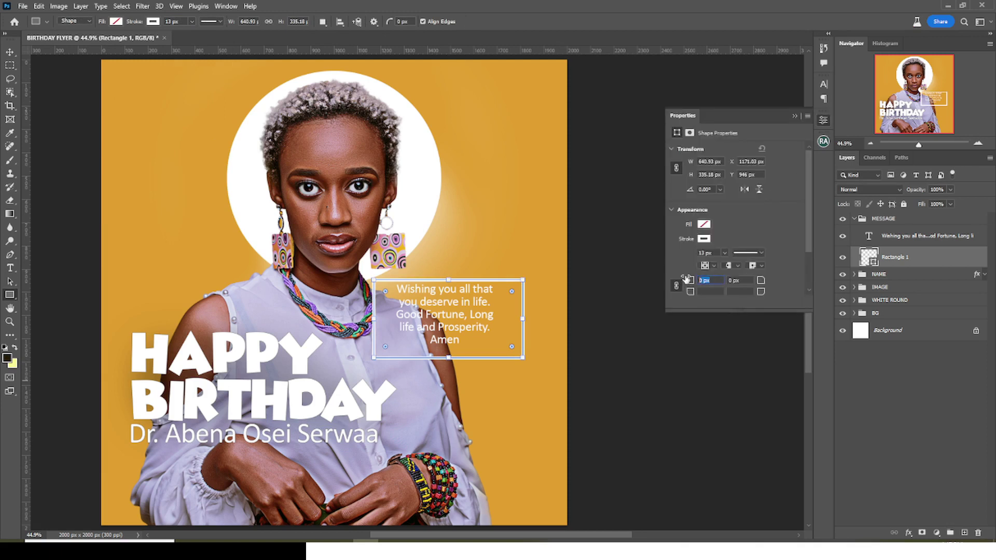
text(90)
key(Return)
Step: Nudge the wish text down and slightly right to center it inside the rounded frame
click(891, 239)
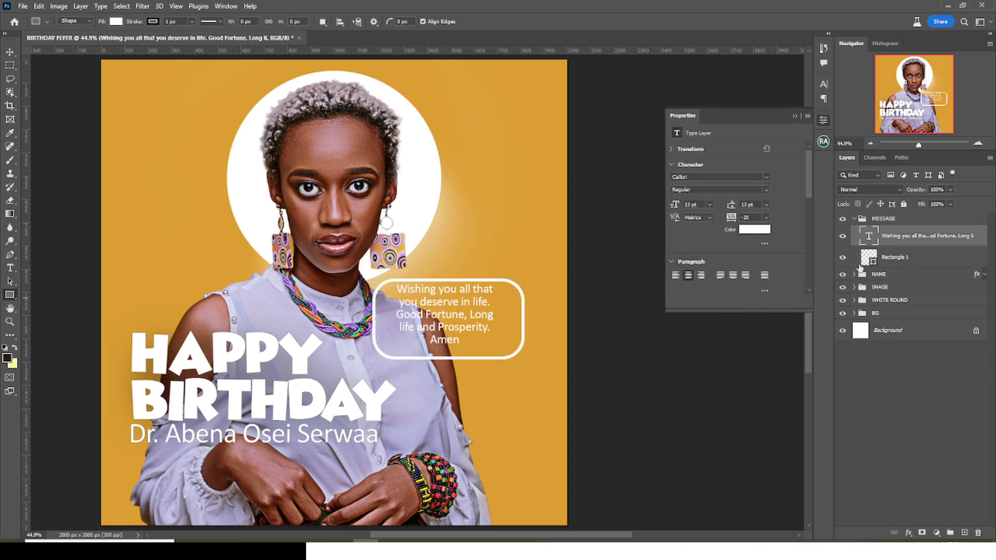
key(v)
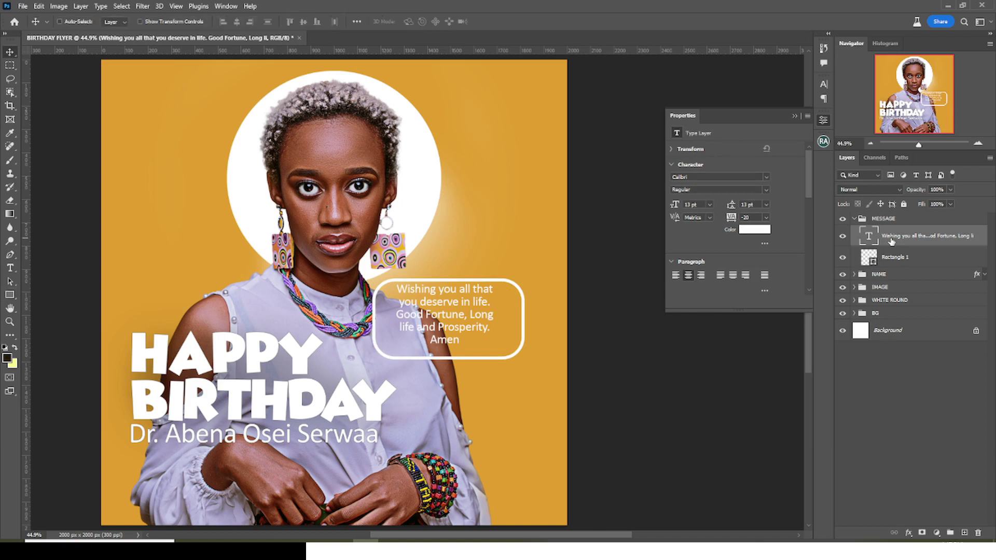
key(Down)
key(Down)
key(Down)
key(Down)
key(Down)
key(Down)
key(Down)
key(Down)
key(Down)
key(Down)
key(Down)
key(Down)
key(Down)
key(Down)
key(Down)
key(Down)
key(Down)
key(Right)
key(Right)
key(Right)
key(Right)
key(Up)
key(Up)
key(Up)
key(Up)
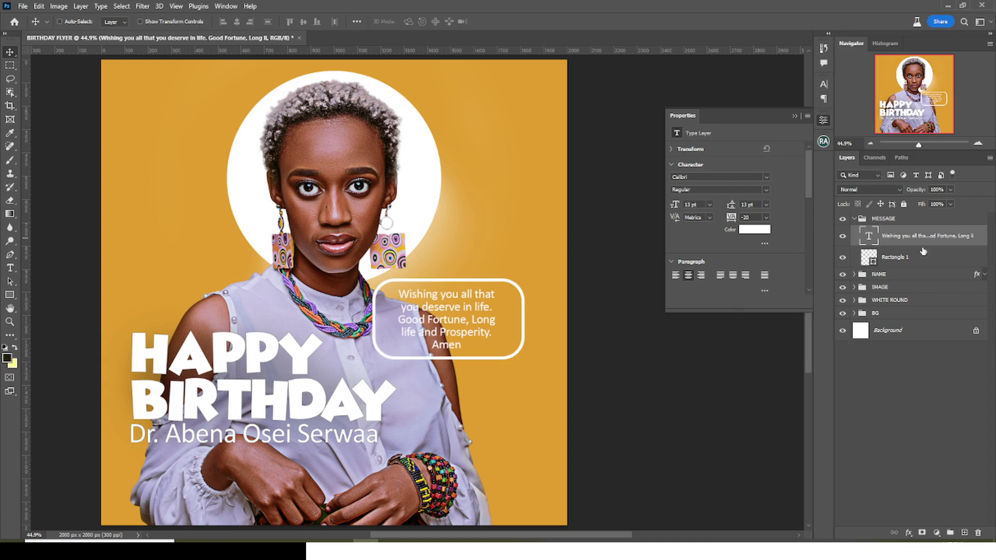
Step: Duplicate the rounded rectangle, then give the lower original no stroke and a solid black fill
click(895, 258)
key(ctrl+j)
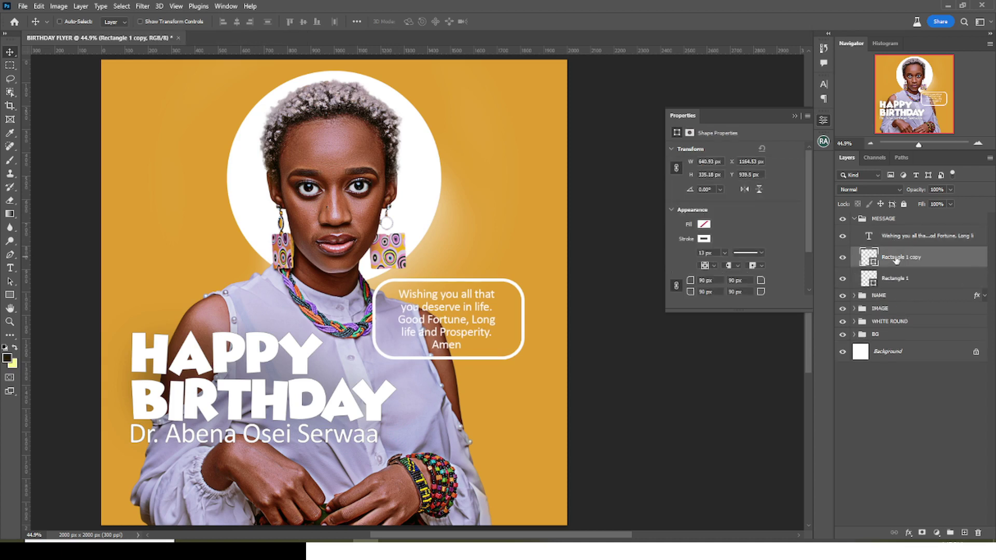
click(895, 284)
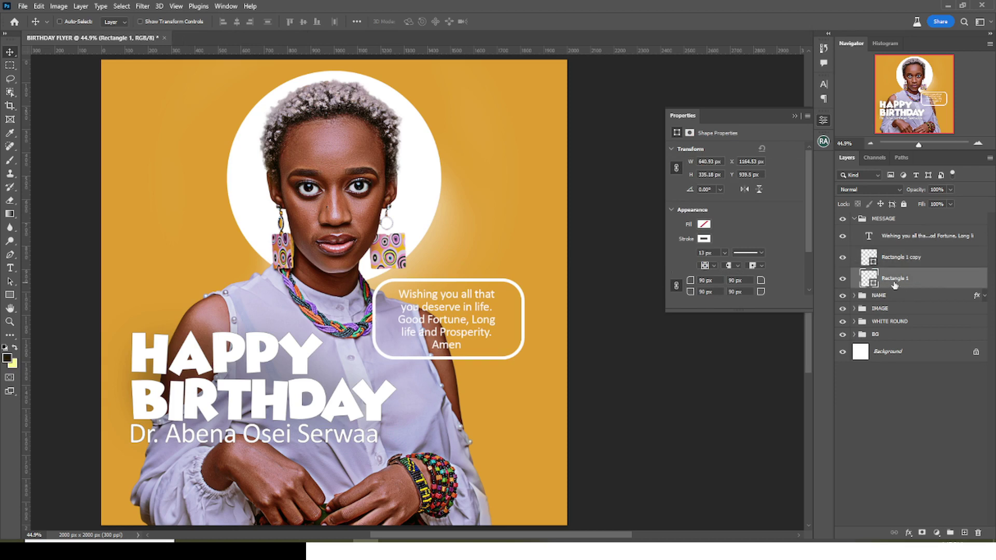
click(10, 295)
click(151, 22)
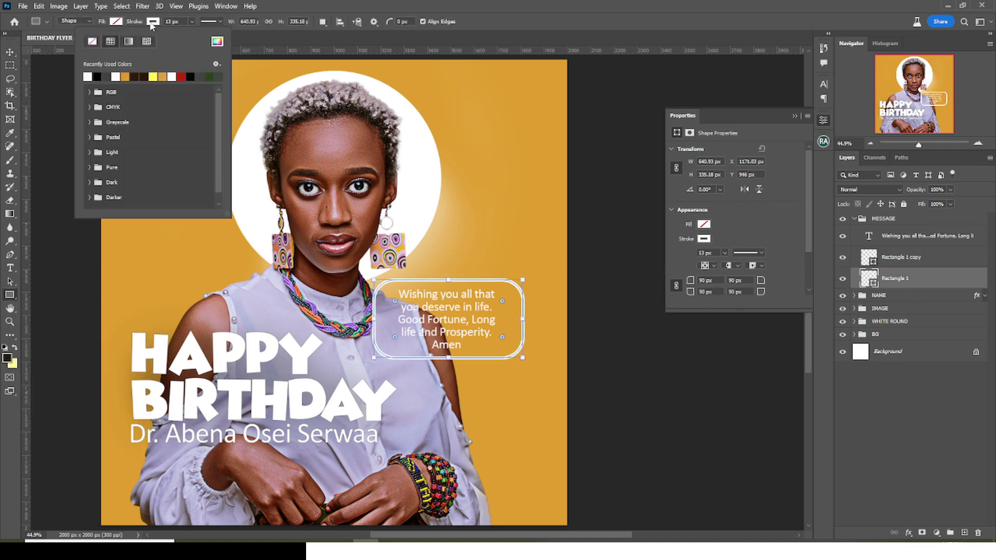
click(92, 41)
click(116, 21)
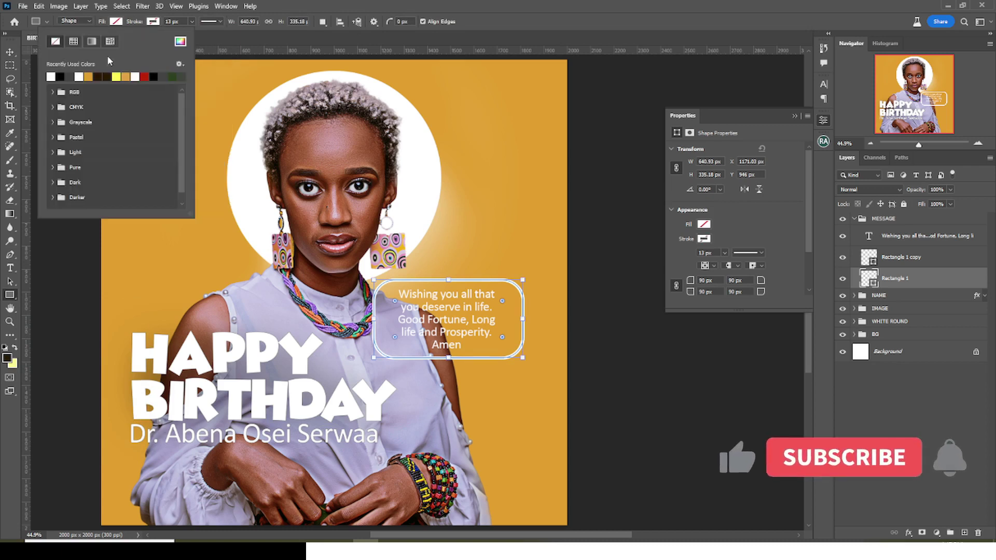
click(61, 76)
key(Return)
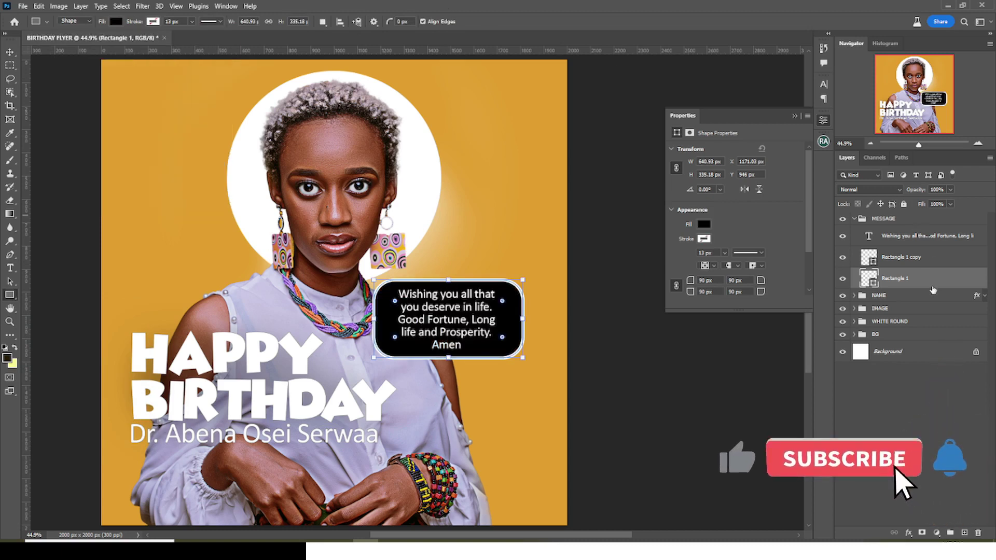
Step: Lower the opacity of the black rounded rectangle behind the wish text to 23%
click(950, 190)
drag(954, 203, 914, 202)
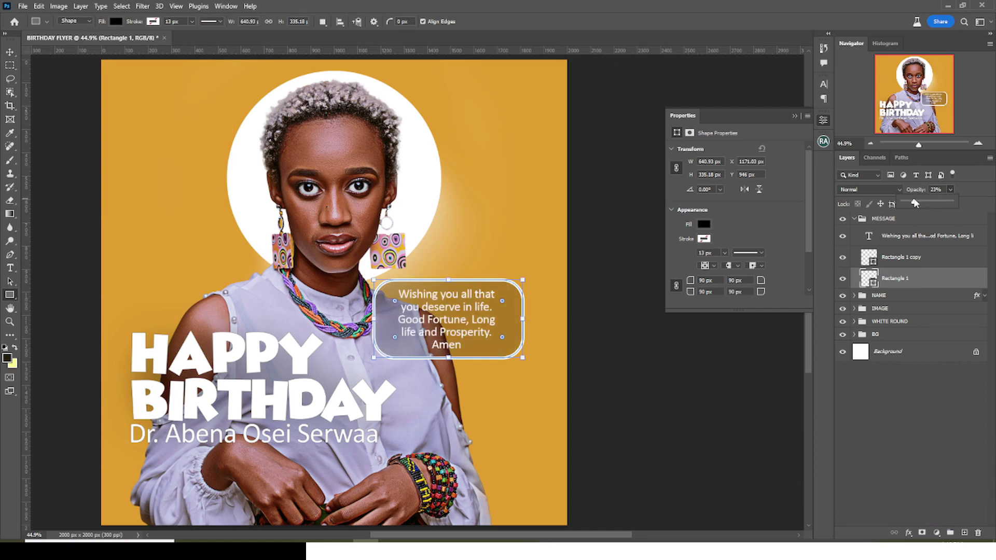
click(894, 283)
Step: Rotate the whole MESSAGE group about 20.65° clockwise and shift it slightly down and left beside the portrait's shoulder
click(885, 220)
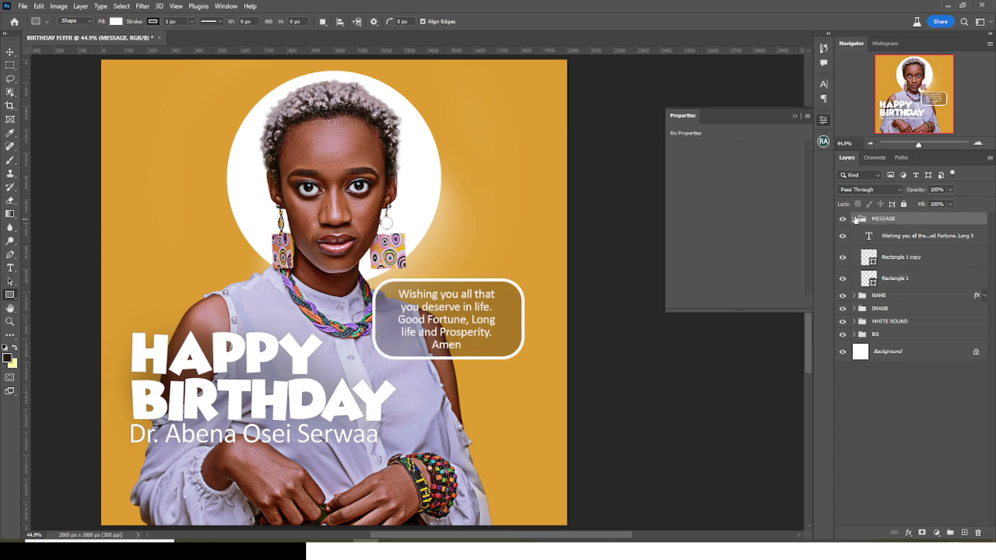
click(855, 219)
key(ctrl+t)
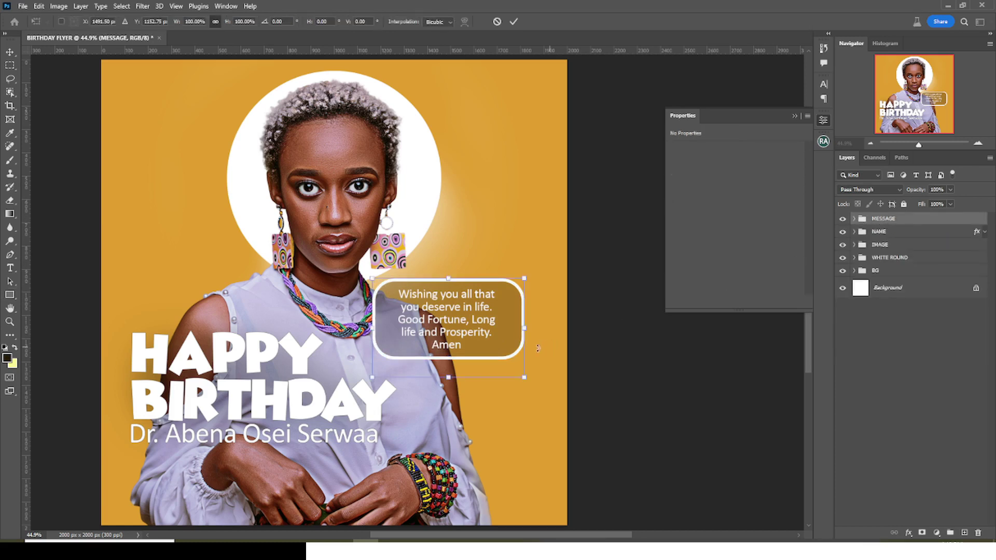
drag(529, 407, 498, 403)
drag(473, 330, 466, 345)
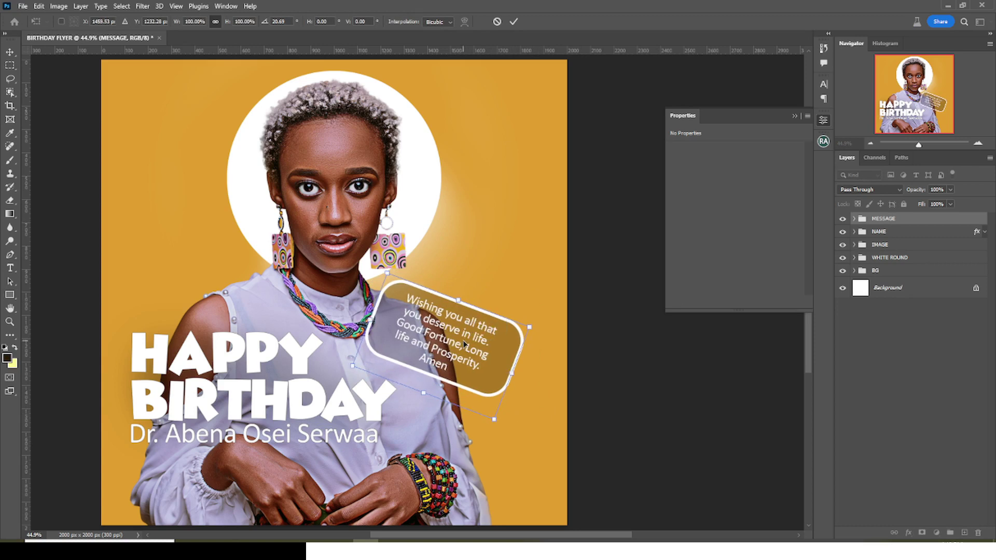
key(Return)
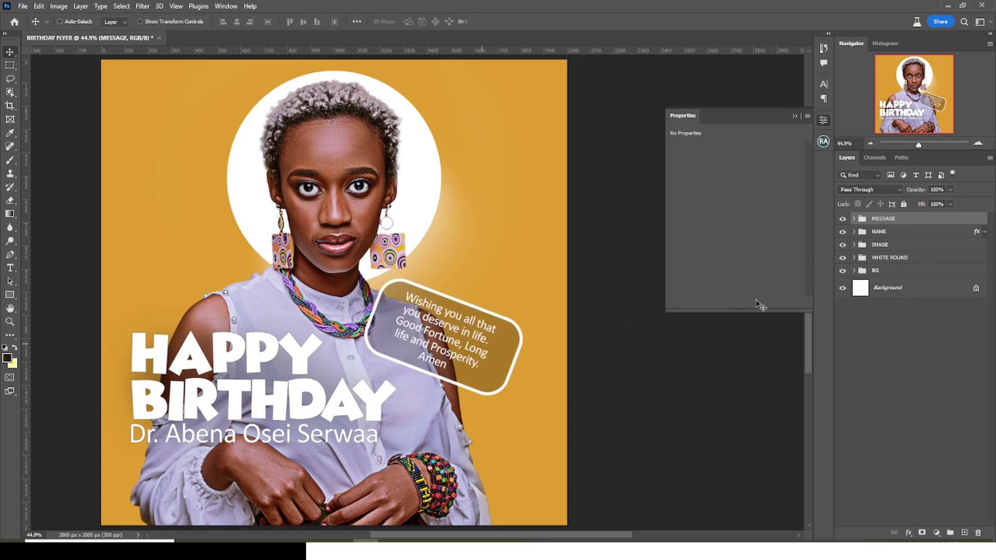
Step: Add a layer mask to the black Rectangle 1 layer and ready the Brush with black as foreground color
click(855, 218)
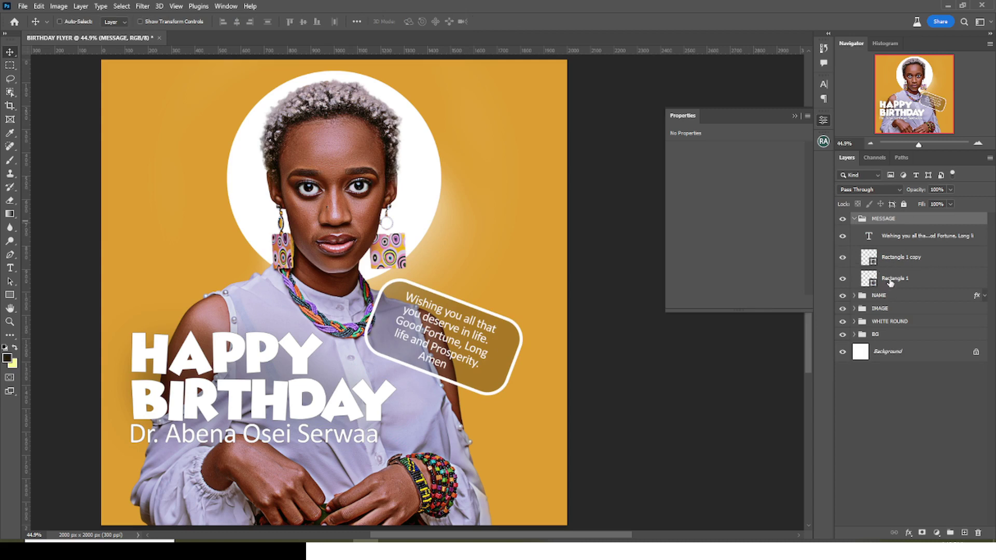
click(884, 282)
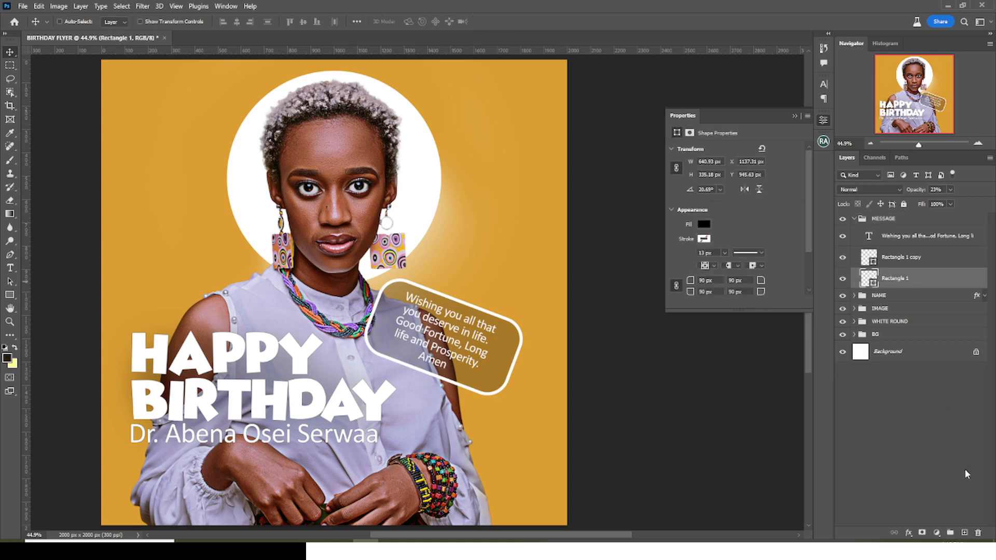
click(921, 533)
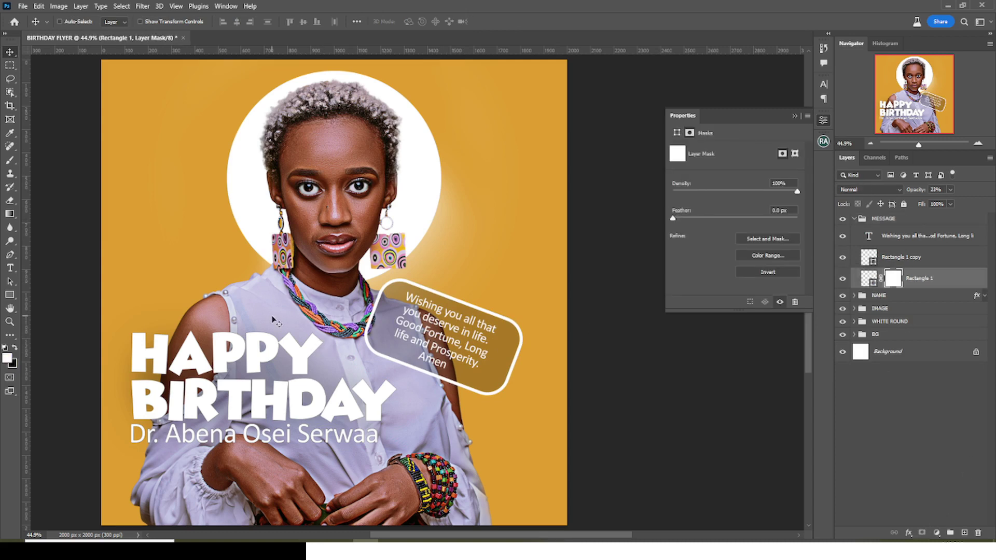
key(b)
click(15, 348)
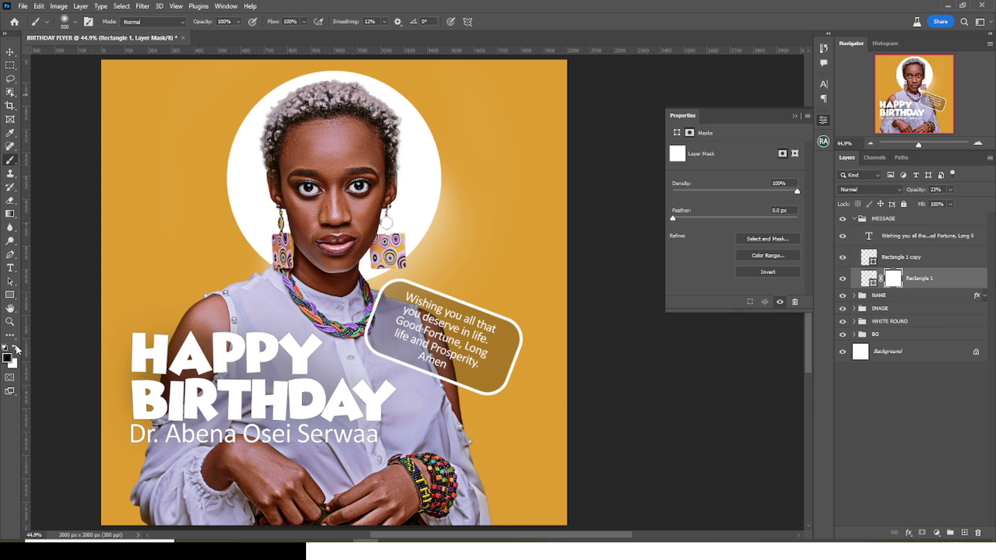
Step: Paint the mask with a smaller soft round brush to fade the right part of the wish frame's dark fill, then collapse the MESSAGE group
click(75, 22)
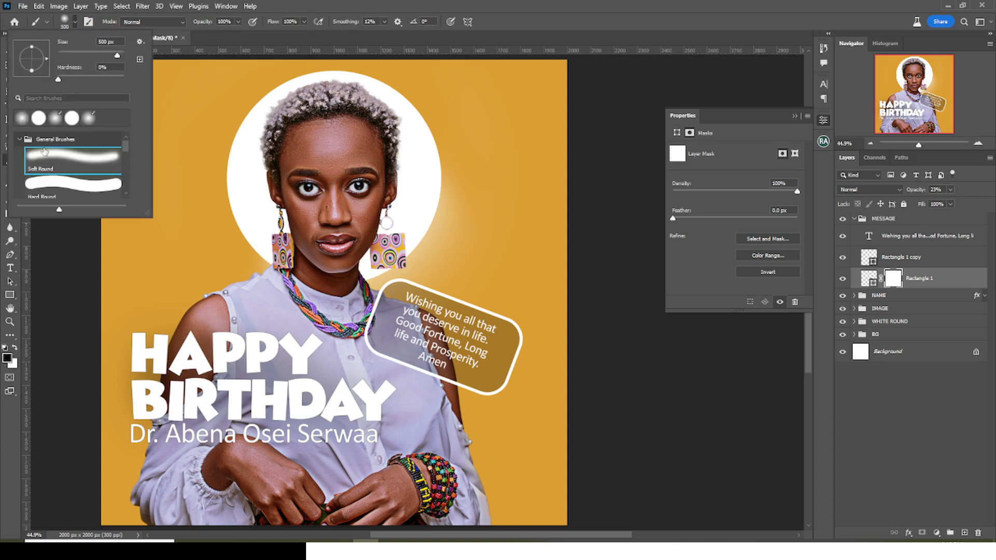
click(432, 201)
key(bracketleft)
key(bracketleft)
key(bracketleft)
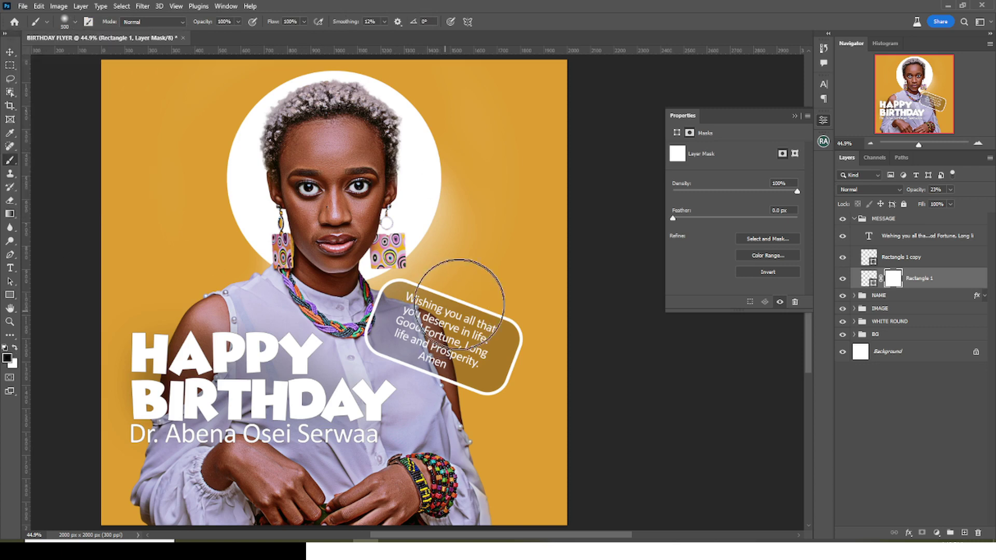
key(bracketright)
mouse_move(456, 284)
mouse_down()
mouse_move(487, 339)
mouse_move(484, 367)
mouse_move(483, 339)
mouse_move(479, 356)
mouse_move(467, 328)
mouse_move(484, 329)
mouse_move(441, 310)
mouse_move(570, 321)
mouse_up()
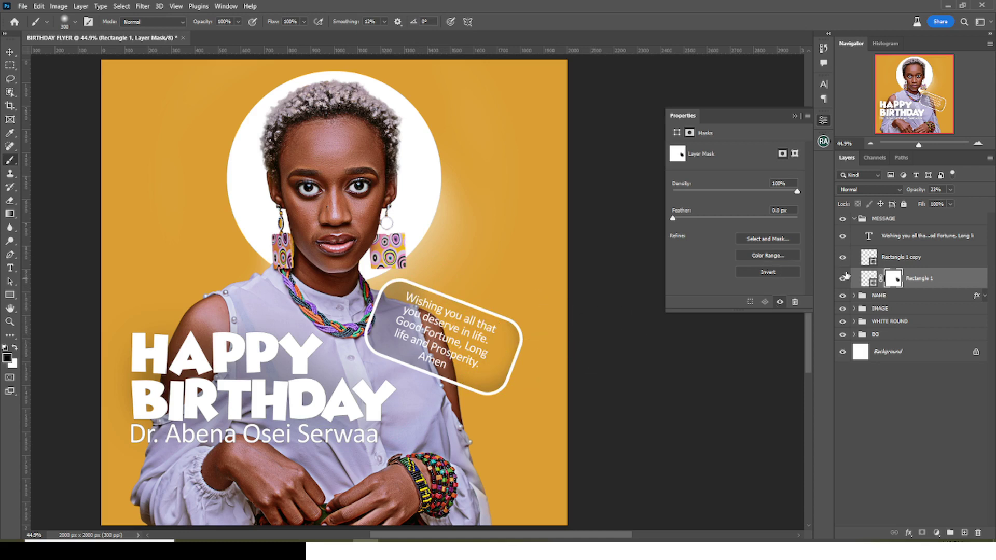
click(854, 219)
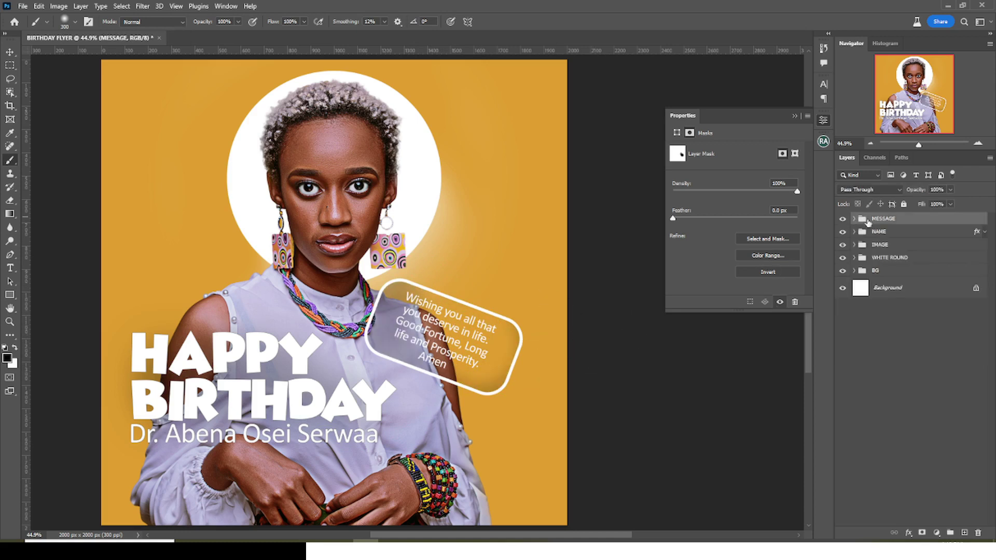
click(880, 222)
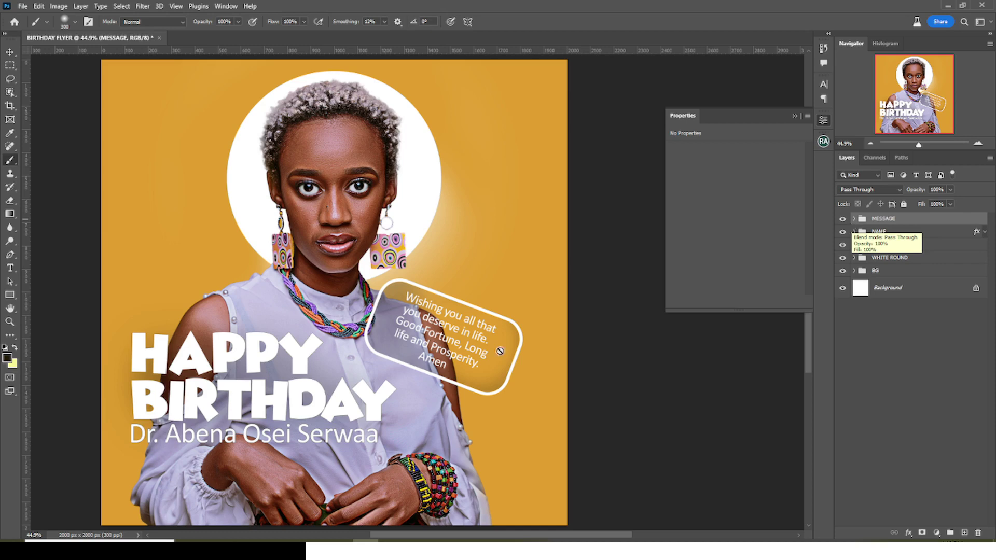
Step: Place the golden rose image kindpng_502841 at 4.20% scale, rotated -32.65°, in the flyer's lower-right corner
mouse_move(264, 542)
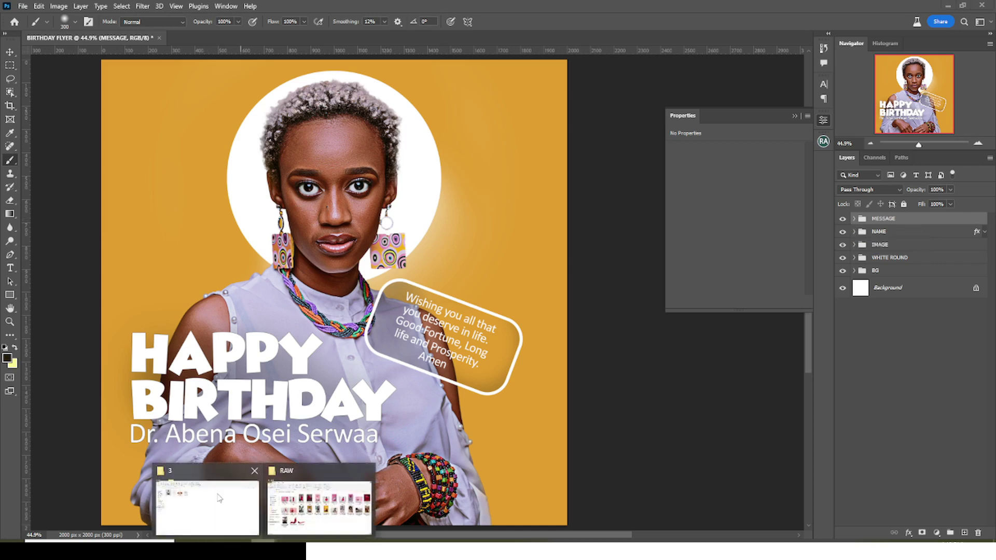
click(207, 506)
click(230, 127)
drag(331, 453, 347, 509)
drag(362, 542, 535, 398)
mouse_move(376, 197)
mouse_down()
mouse_move(366, 244)
mouse_move(340, 215)
mouse_move(375, 215)
mouse_up()
mouse_move(287, 391)
mouse_down()
mouse_move(484, 467)
mouse_move(498, 462)
mouse_up()
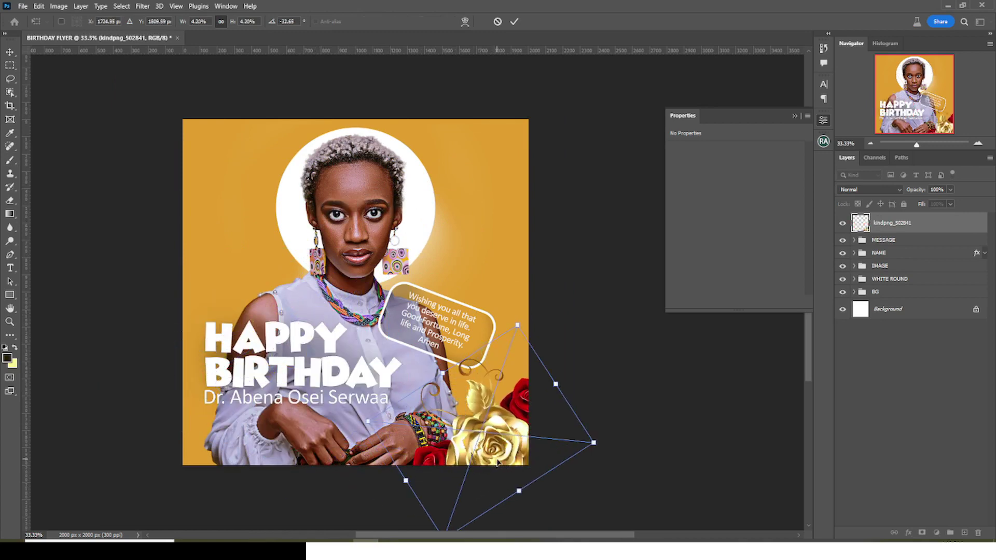
key(Return)
Step: Group the rose layer and name the group GOLDEN FLOWER
key(b)
key(ctrl+g)
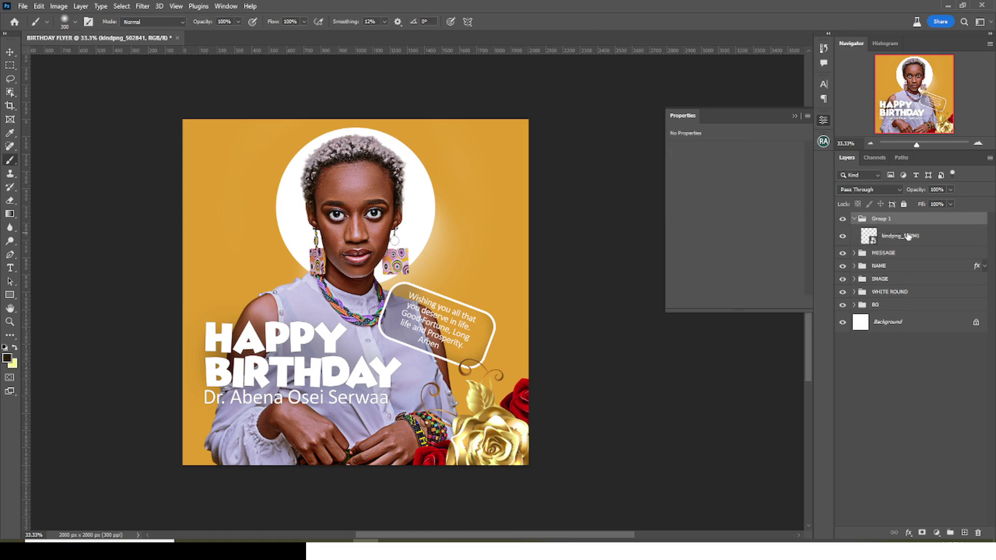
double_click(882, 219)
text(GO)
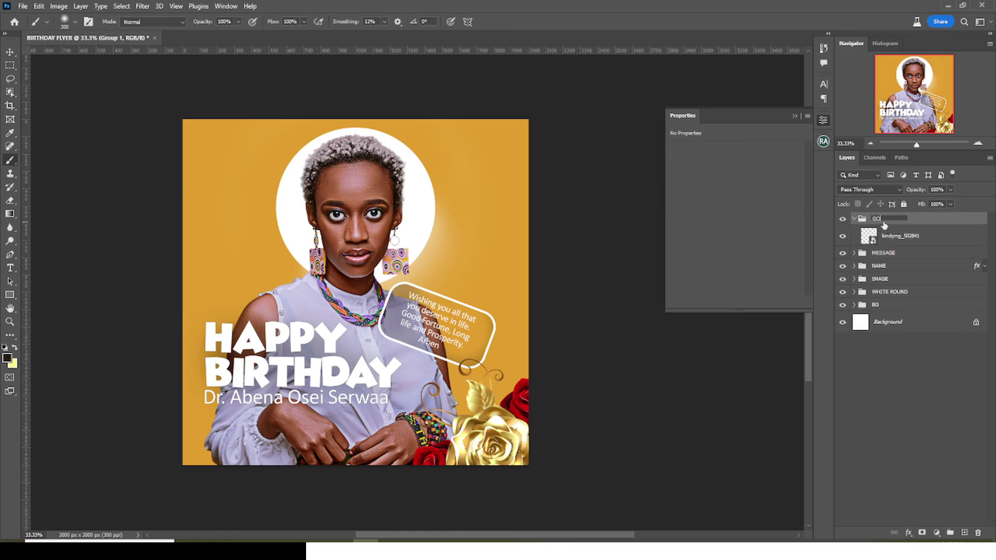
text(LDEN FLOWER)
key(Return)
Step: Duplicate the golden rose layer and apply a Motion Blur to the copy with angle -46° and distance 29 pixels
click(888, 236)
key(ctrl+j)
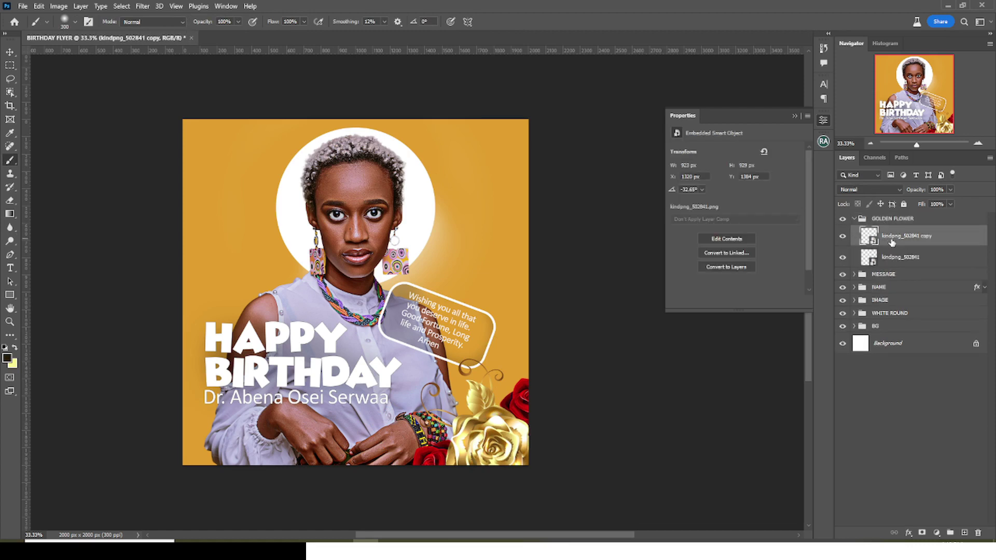
click(141, 6)
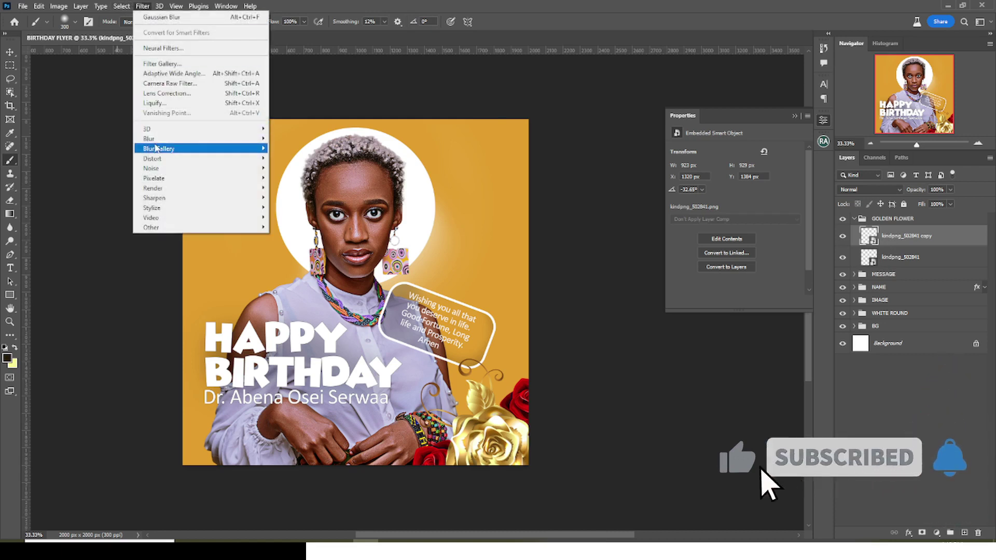
mouse_move(166, 139)
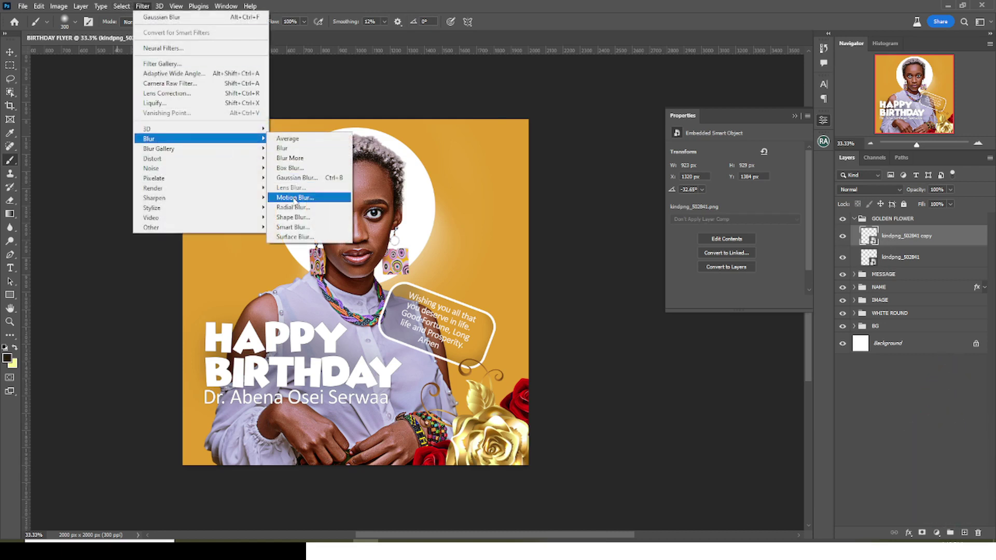
click(294, 197)
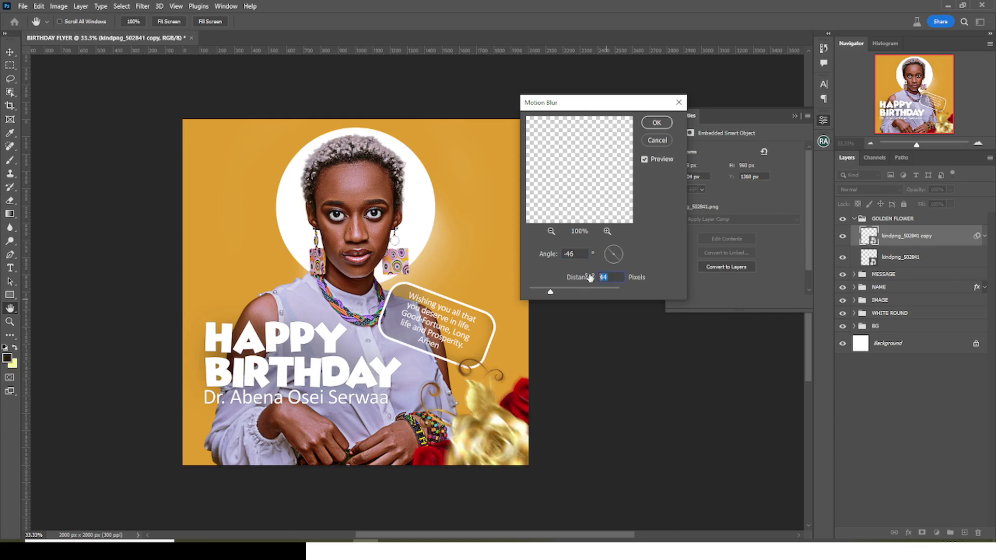
text(0)
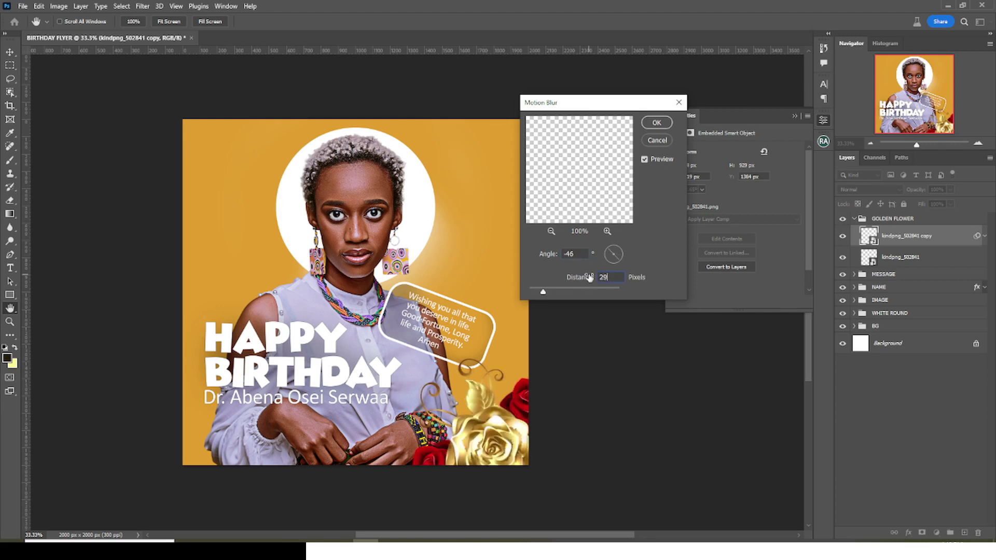
click(656, 123)
click(984, 238)
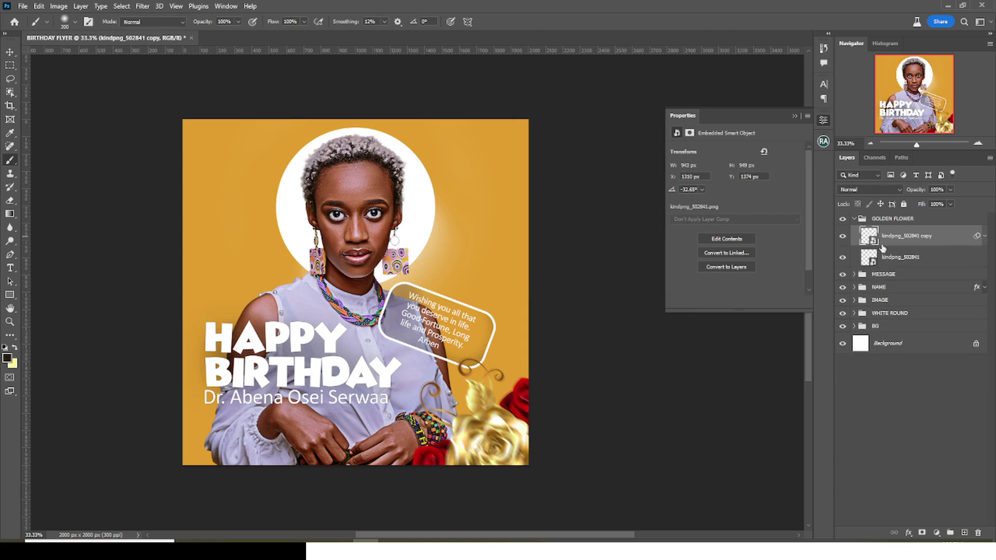
Step: Mask the blurred rose copy and paint black over the golden rose's center to reveal the sharp flower, then collapse the group
click(924, 532)
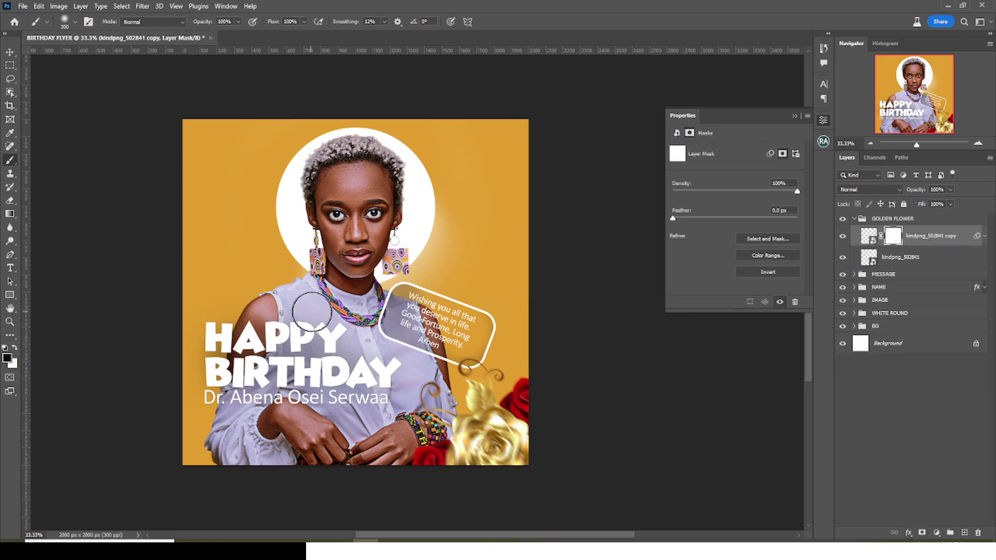
mouse_move(476, 458)
mouse_down()
mouse_move(496, 434)
mouse_move(516, 482)
mouse_up()
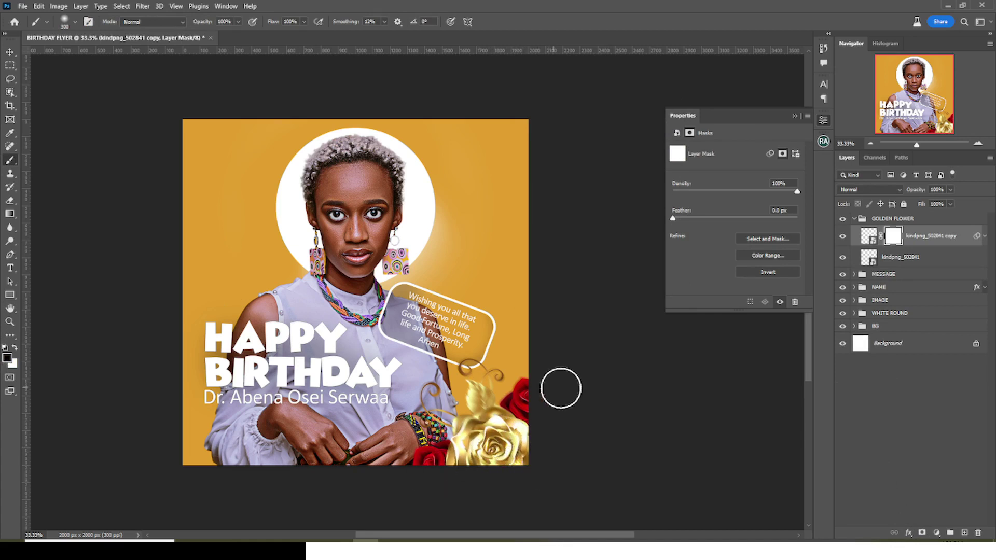
click(854, 218)
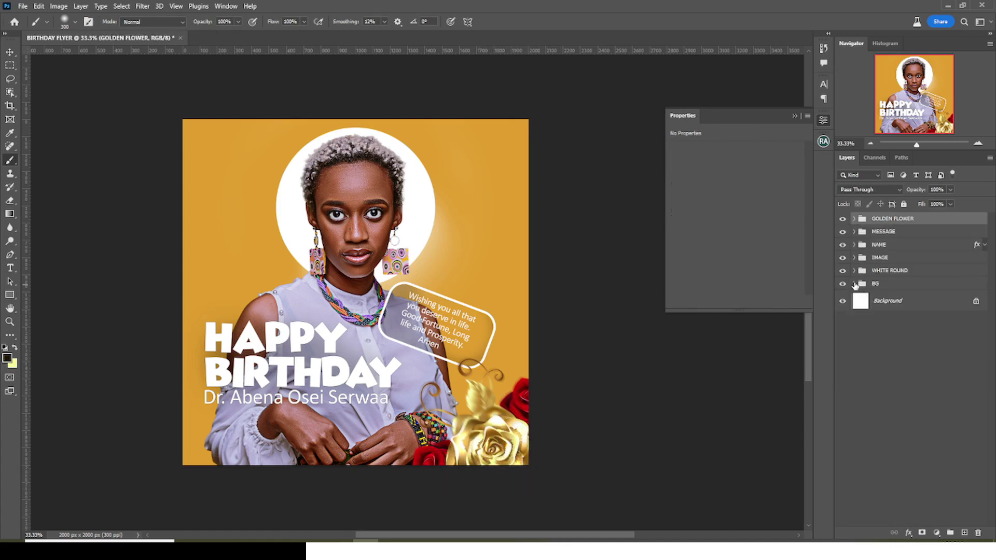
Step: Place the white flowers image above Color Fill 1 in the BG group and enlarge it to about 3734 x 3573 px, covering the canvas
click(854, 284)
click(913, 304)
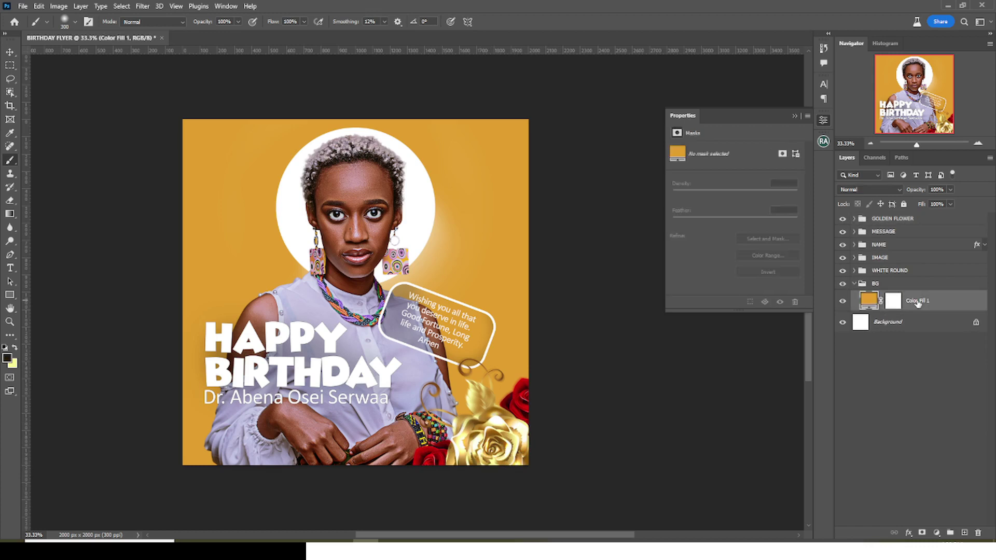
mouse_move(263, 541)
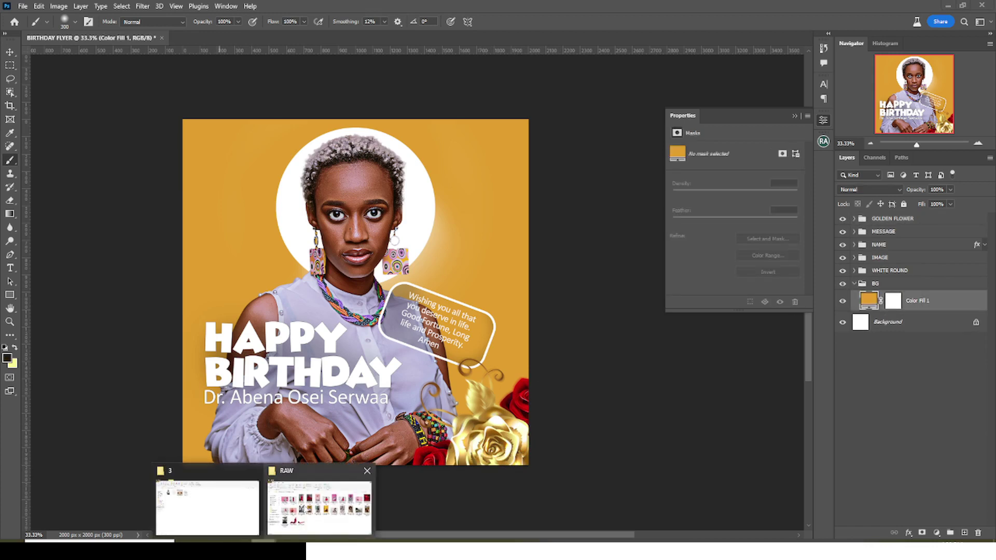
click(207, 506)
drag(287, 127, 358, 357)
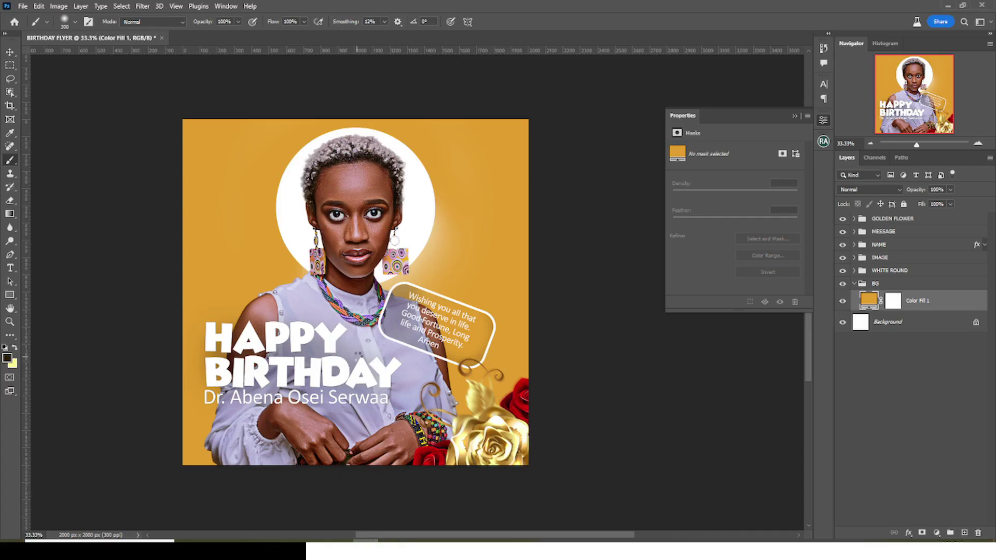
key(ctrl+minus)
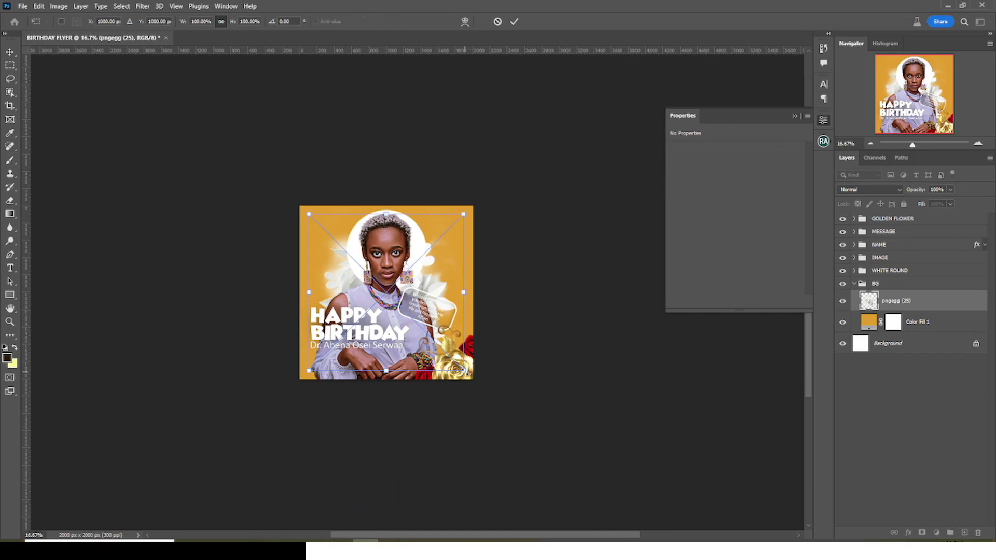
drag(464, 370, 550, 456)
key(Return)
key(b)
Step: Set the white flowers layer's blend mode to Divide
key(ctrl+0)
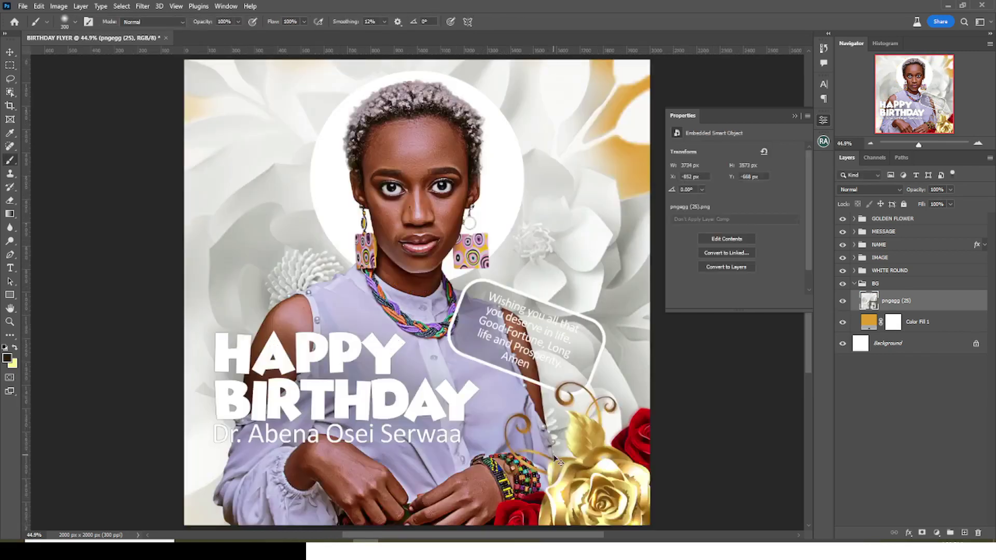
key(ctrl+minus)
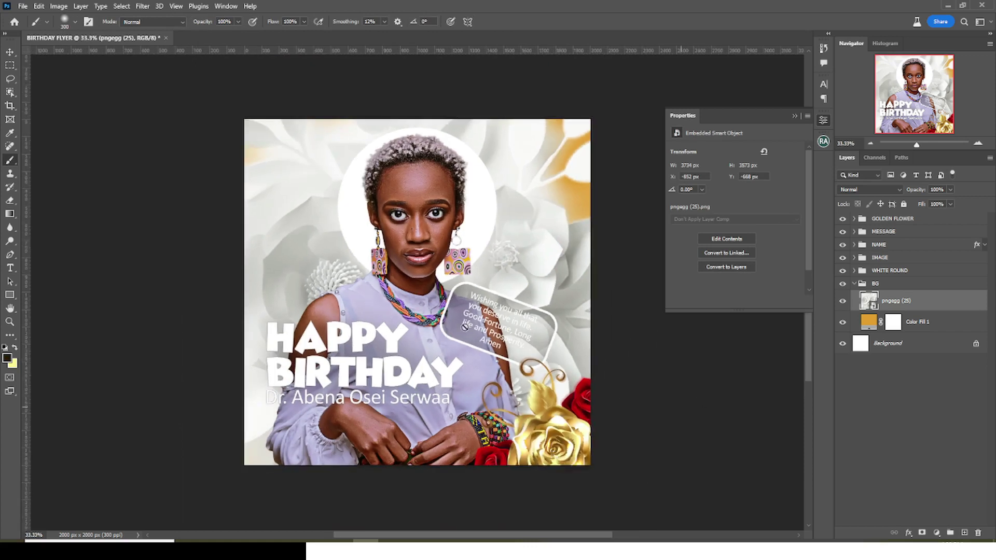
click(880, 189)
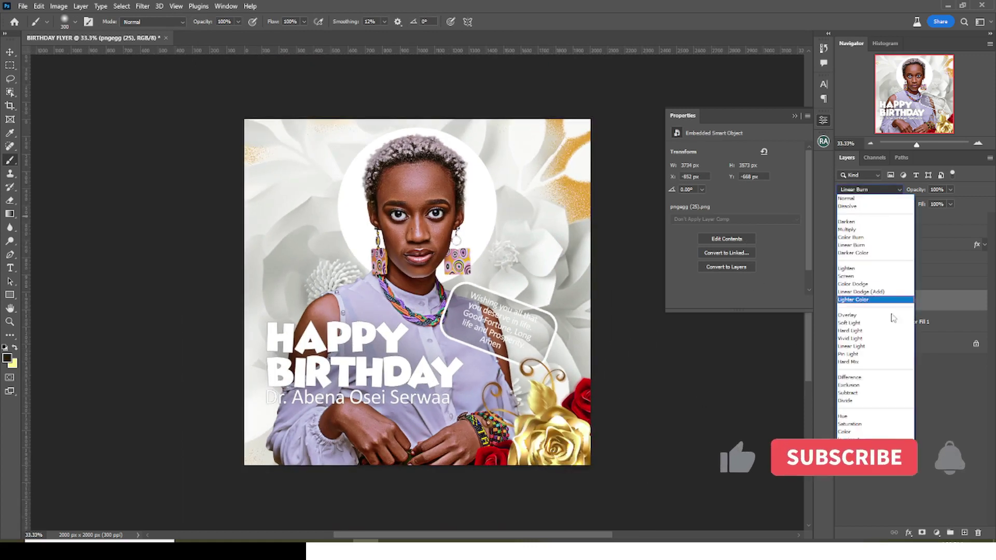
click(847, 401)
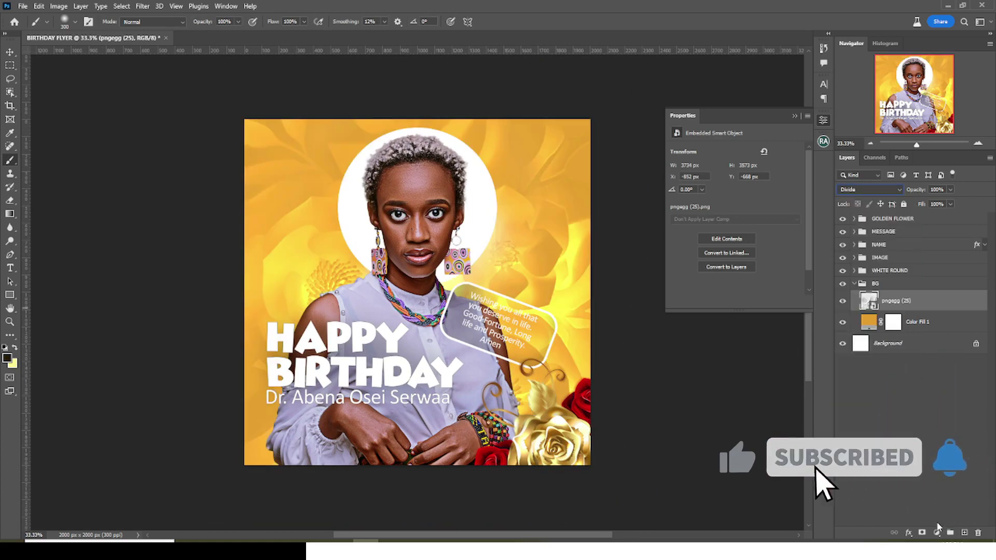
Step: Apply a Gaussian Blur with a radius of 12 pixels to the white flowers layer
click(141, 7)
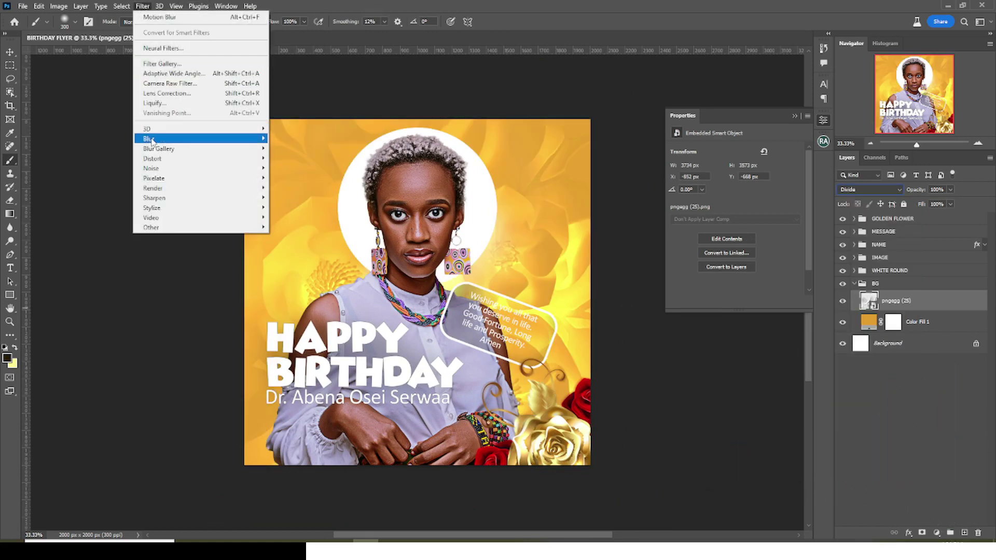
mouse_move(152, 139)
click(291, 178)
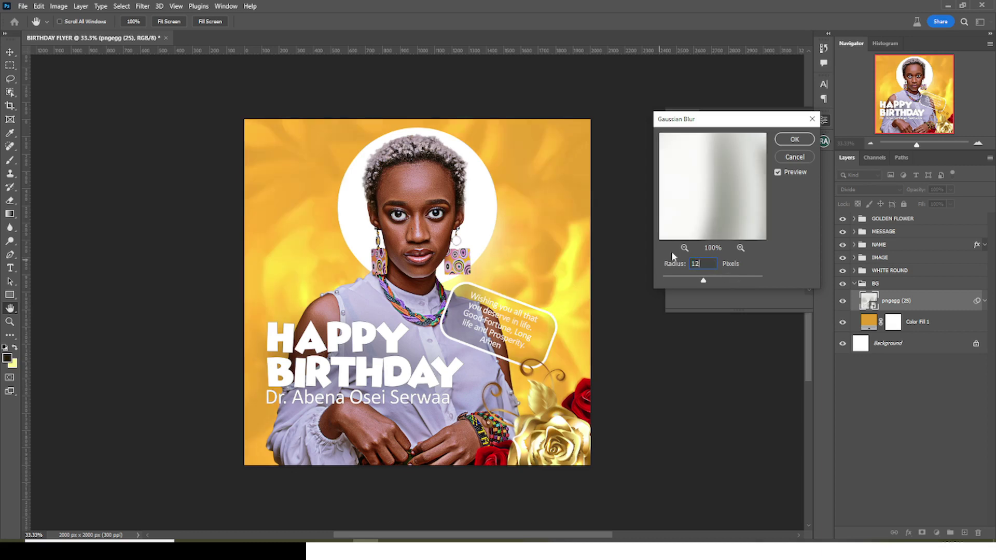
click(809, 144)
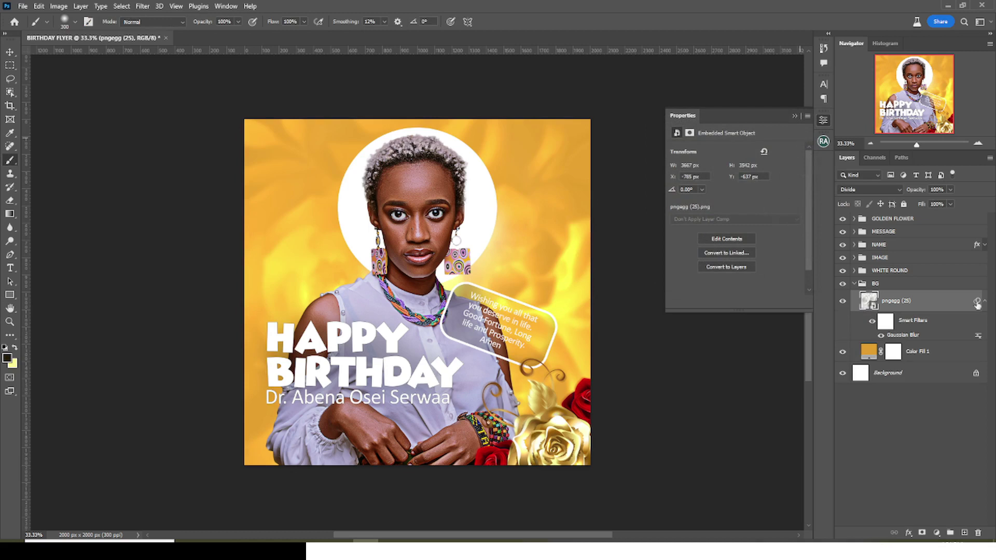
Step: Paint black on the blur's smart filter mask around the portrait to bring back sharp flowers, then collapse the BG group
click(884, 322)
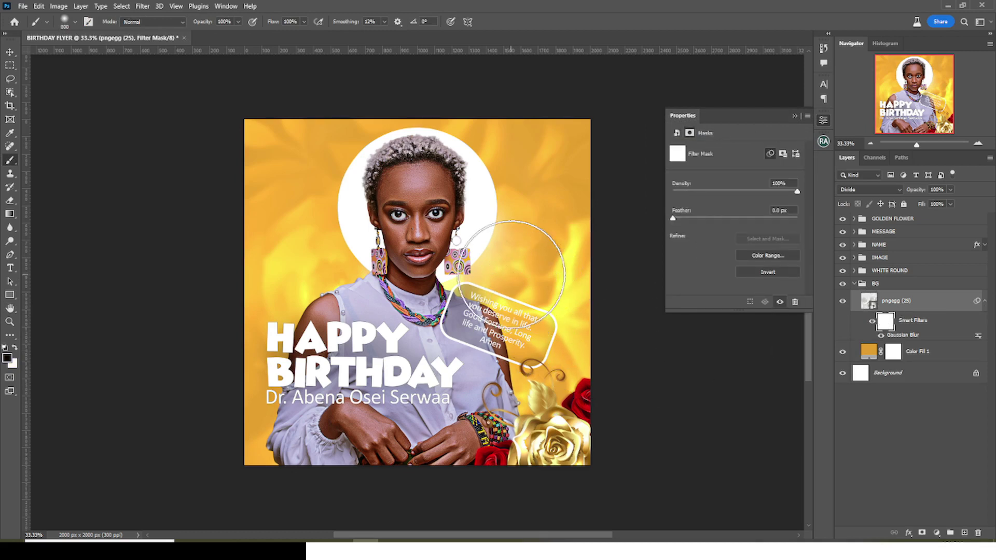
mouse_move(525, 260)
mouse_down()
mouse_move(491, 260)
mouse_move(493, 236)
mouse_move(506, 244)
mouse_up()
mouse_move(339, 252)
mouse_down()
mouse_move(357, 277)
mouse_move(347, 252)
mouse_up()
mouse_move(518, 399)
mouse_down()
mouse_move(535, 298)
mouse_move(482, 260)
mouse_move(371, 305)
mouse_move(332, 355)
mouse_move(511, 249)
mouse_move(481, 246)
mouse_move(446, 381)
mouse_move(467, 418)
mouse_up()
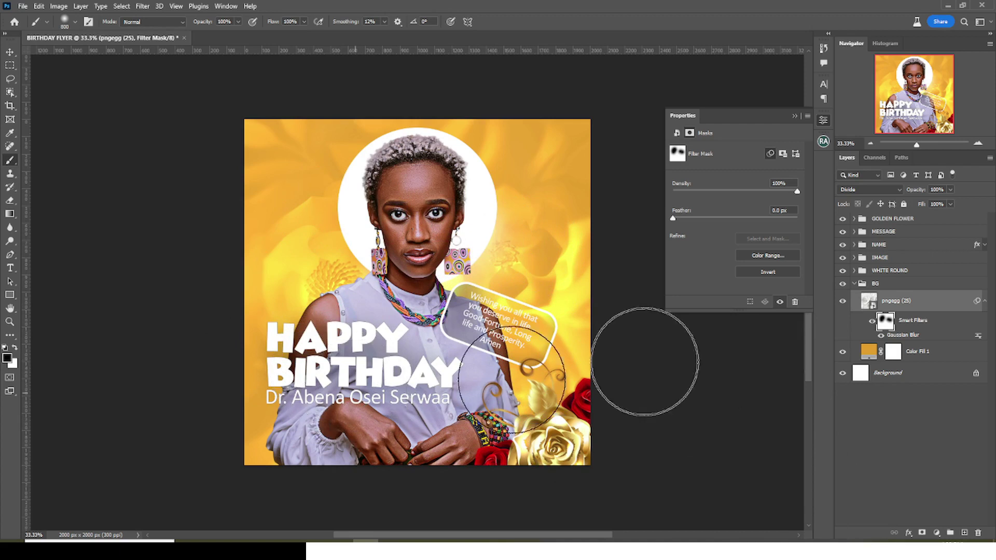
click(862, 284)
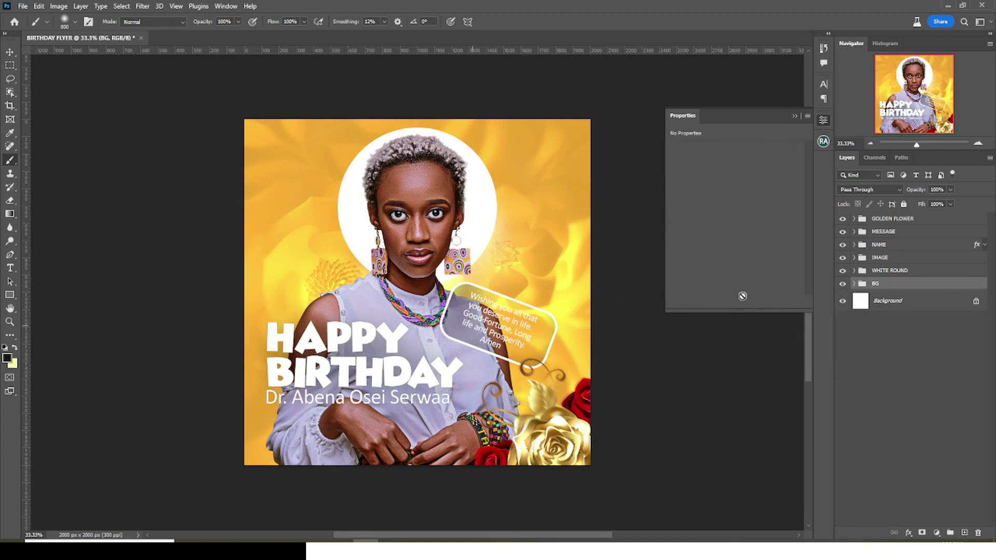
Step: Create a layer above the GOLDEN FLOWER group and dab an 800 px soft glow near the earring, using yellow sampled from the background
click(891, 220)
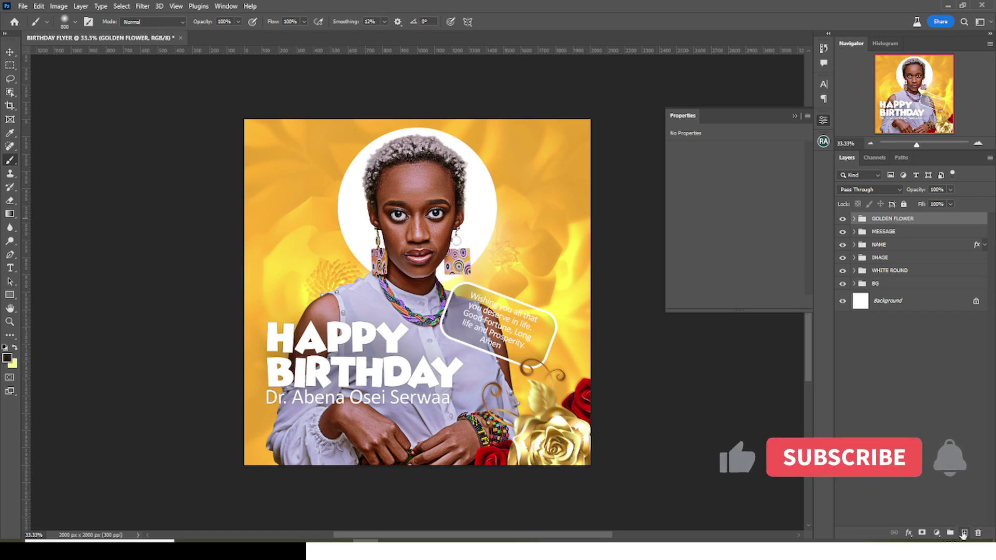
key(ctrl+shift+alt+n)
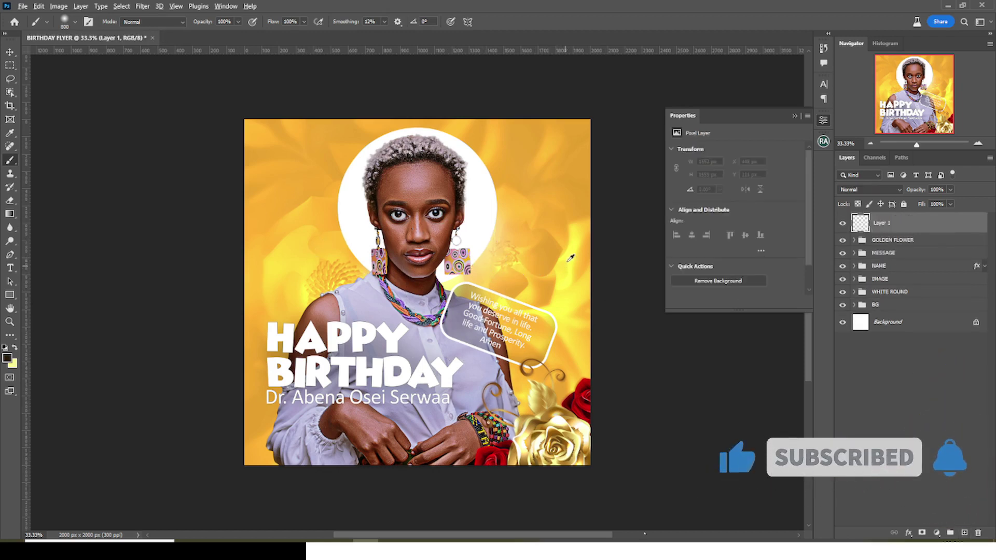
alt+click(561, 301)
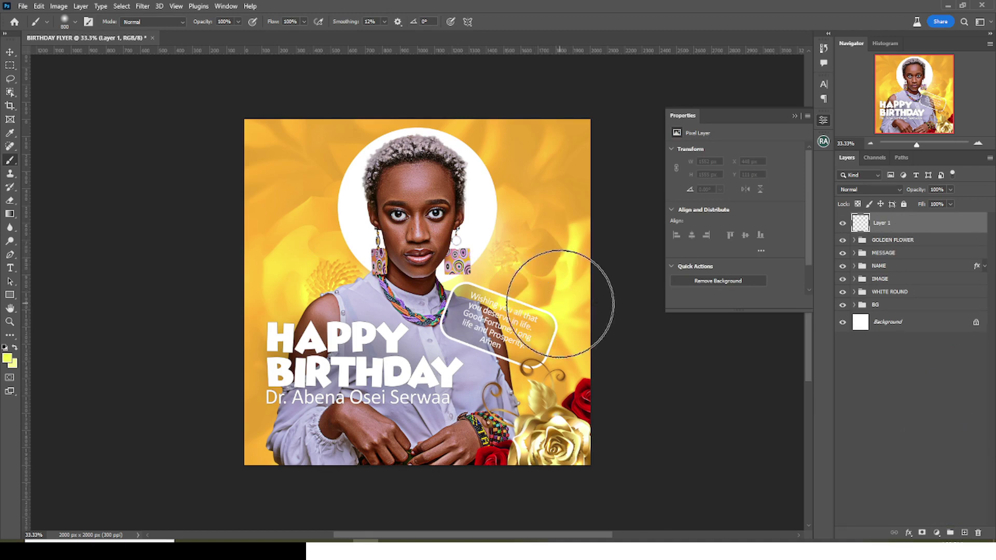
click(455, 254)
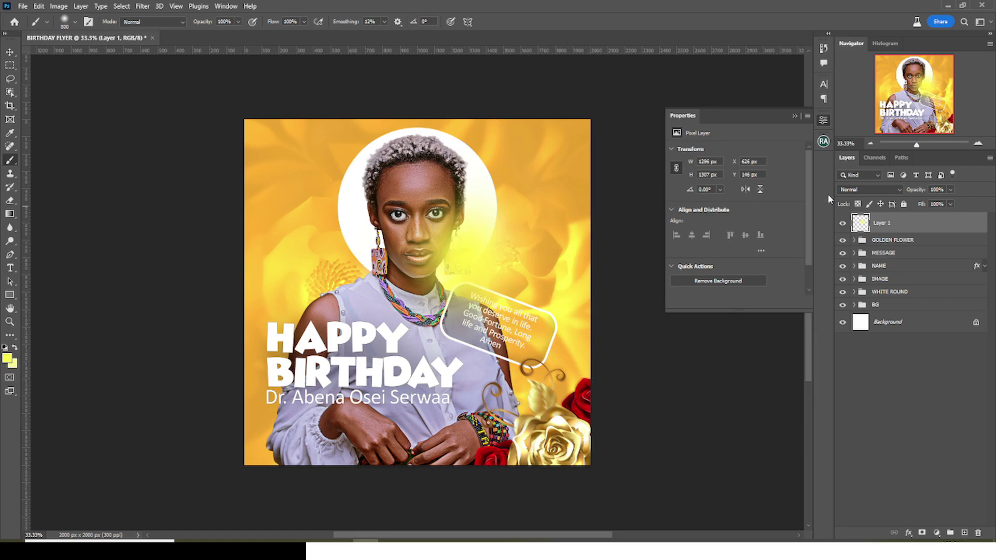
Step: Set the yellow glow layer's blend mode to Screen and enlarge the glow to about 1648 x 1662 px
click(855, 191)
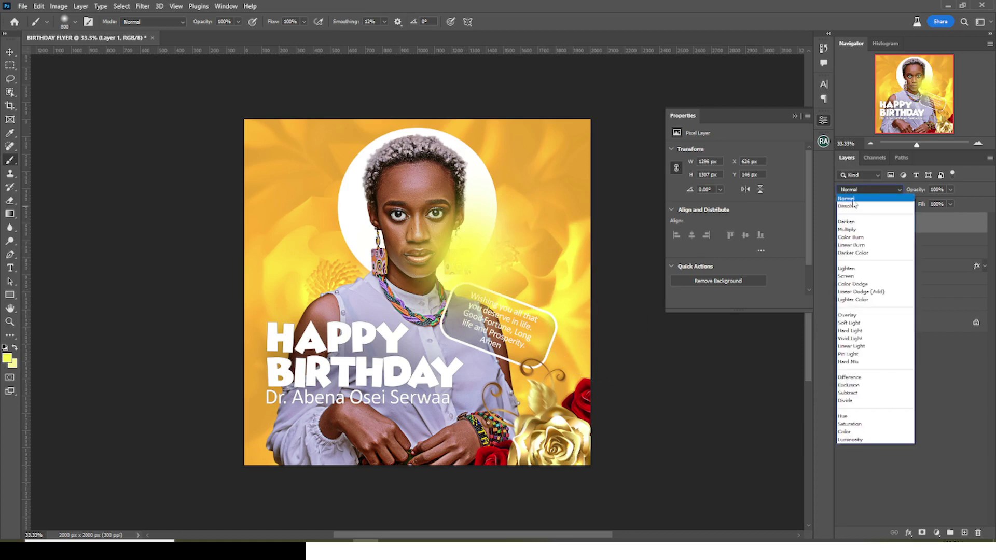
click(850, 276)
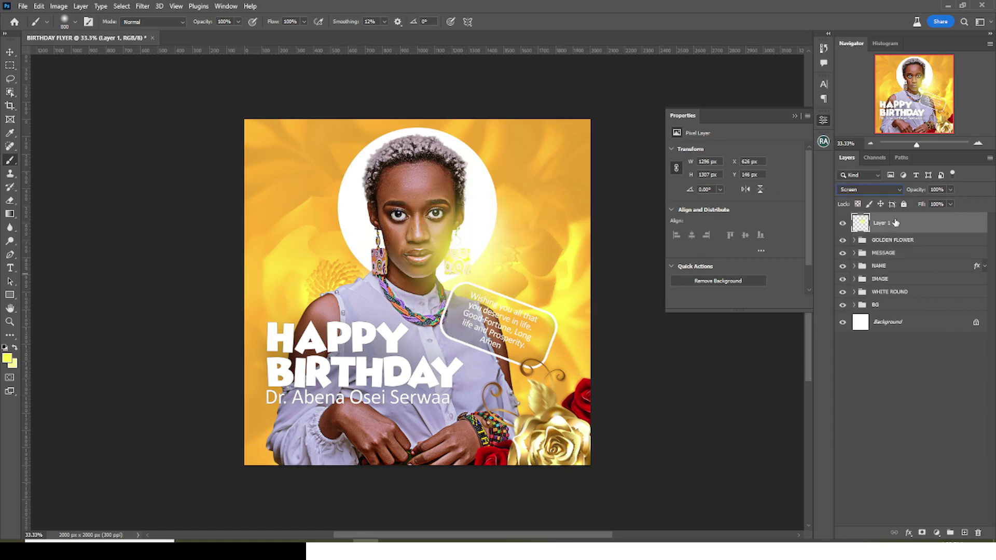
key(ctrl+t)
drag(577, 371, 605, 400)
key(Return)
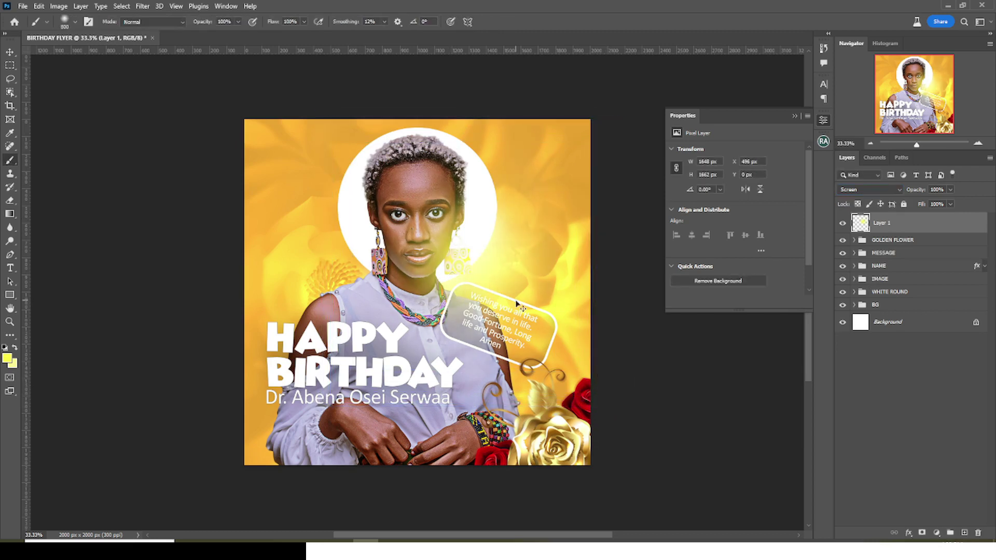
Step: Duplicate the glow layer, move the copy over the golden rose and scale it to about 1212 x 1219 px
key(ctrl+j)
drag(445, 285, 539, 428)
key(ctrl+t)
drag(418, 270, 524, 376)
key(Return)
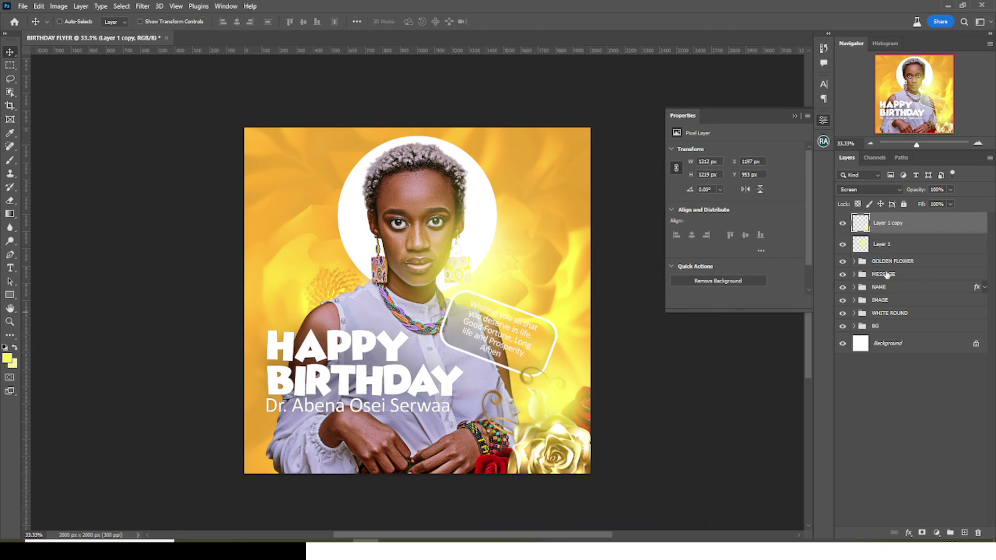
Step: Group the two glow layers as GLOW and move the MESSAGE group above that group
shift+click(887, 250)
key(ctrl+g)
double_click(880, 219)
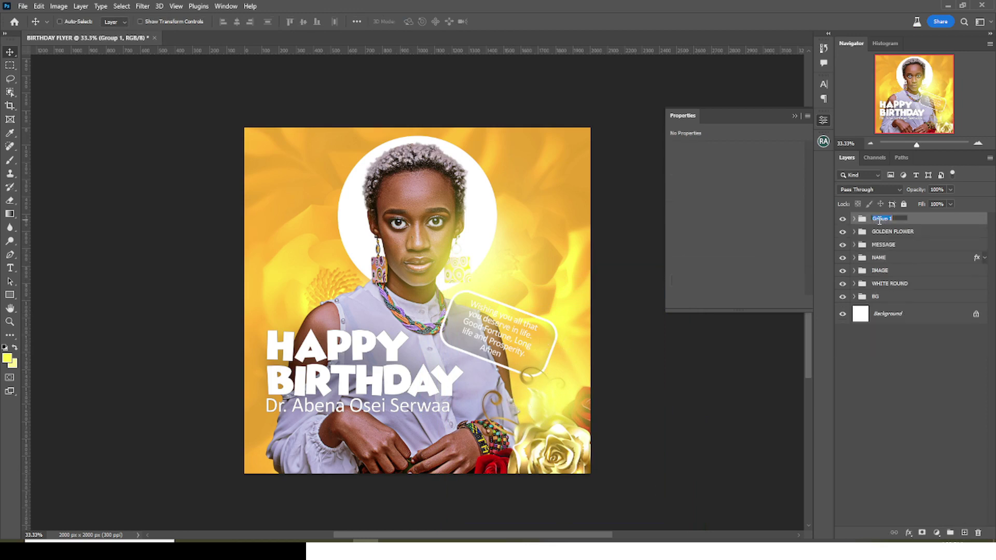
text(GLOW)
key(Return)
click(885, 234)
drag(890, 244, 887, 216)
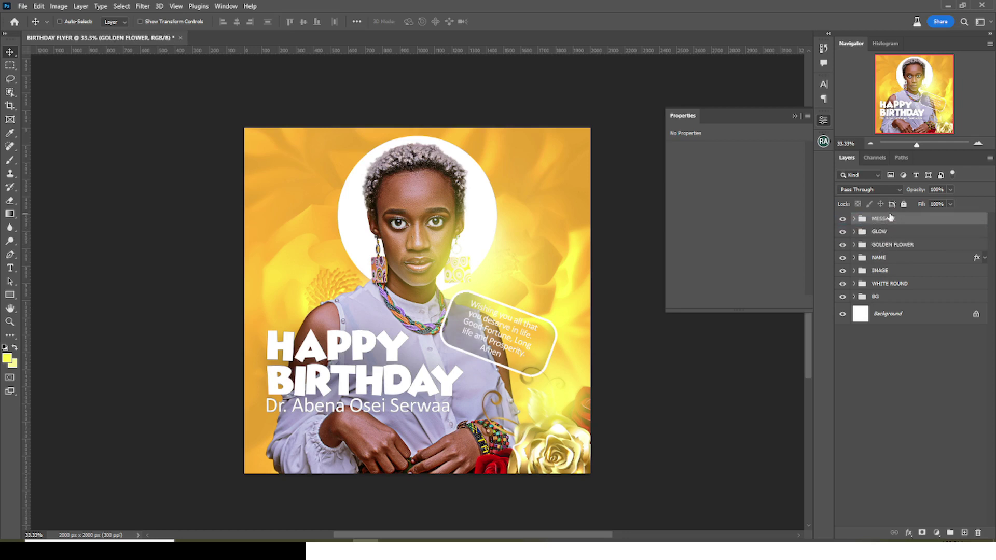
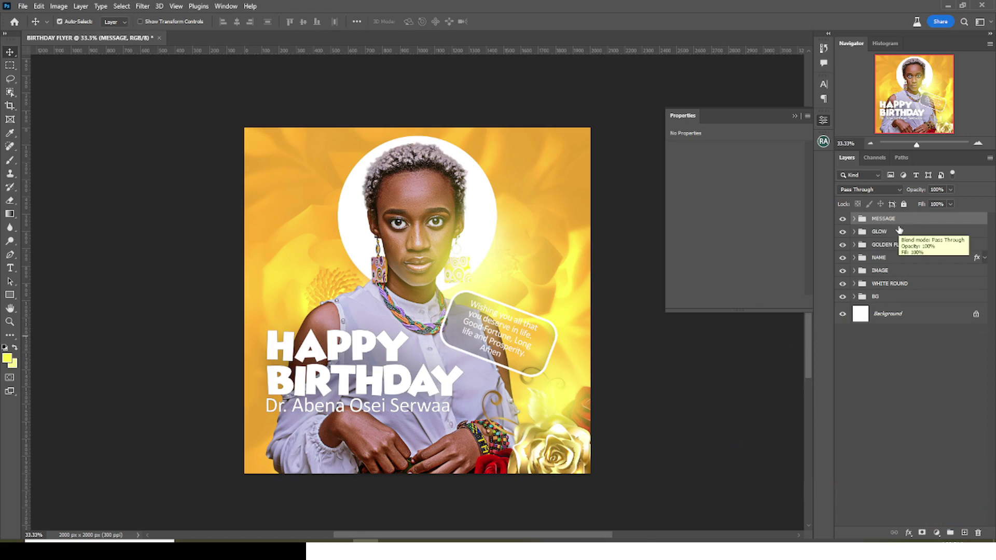
Step: Stamp all visible layers into a new layer on top and convert it to a smart object
key(ctrl+shift+alt+e)
right_click(897, 229)
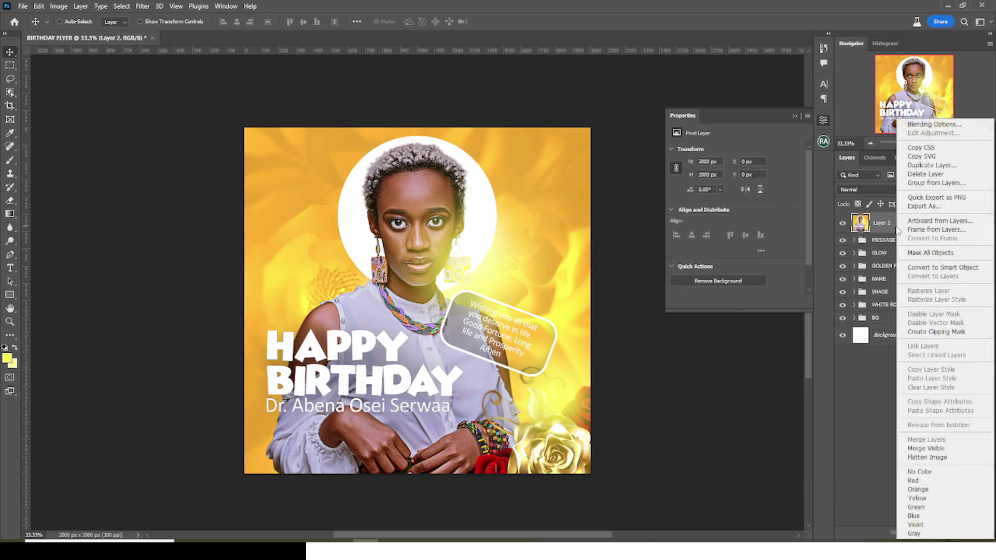
click(932, 272)
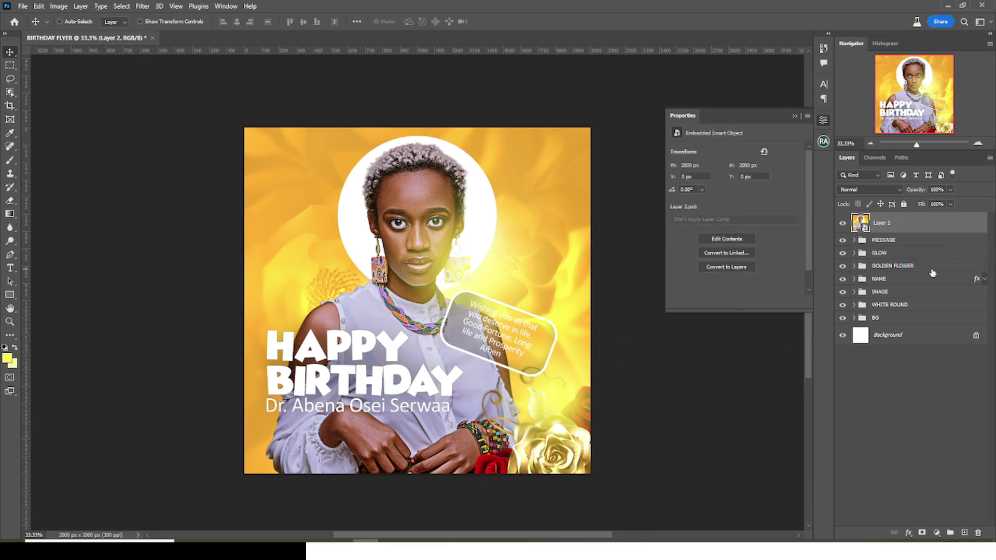
Step: Open the Camera Raw Filter on the merged layer and set Temperature +11, Contrast +10, Highlights +7 and Shadows +2
click(147, 7)
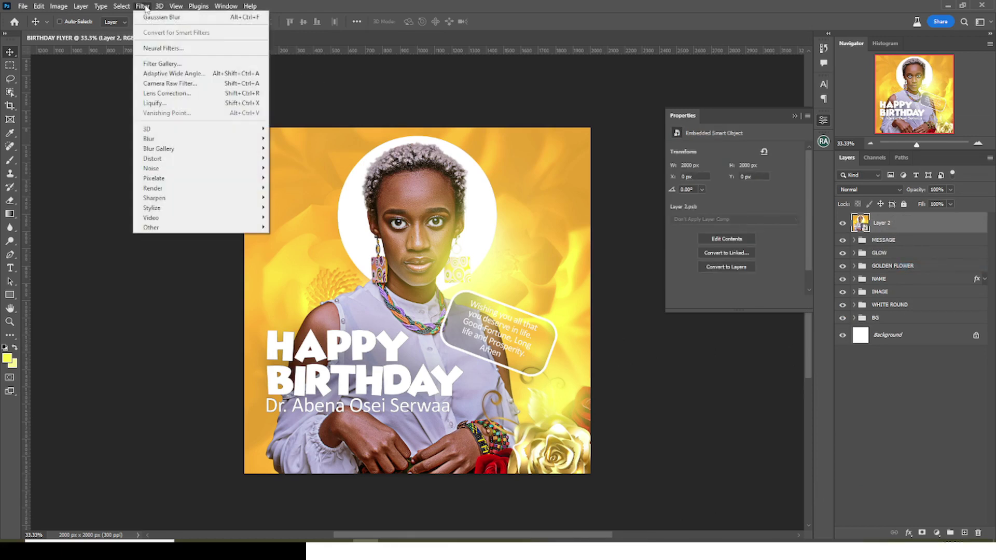
click(157, 85)
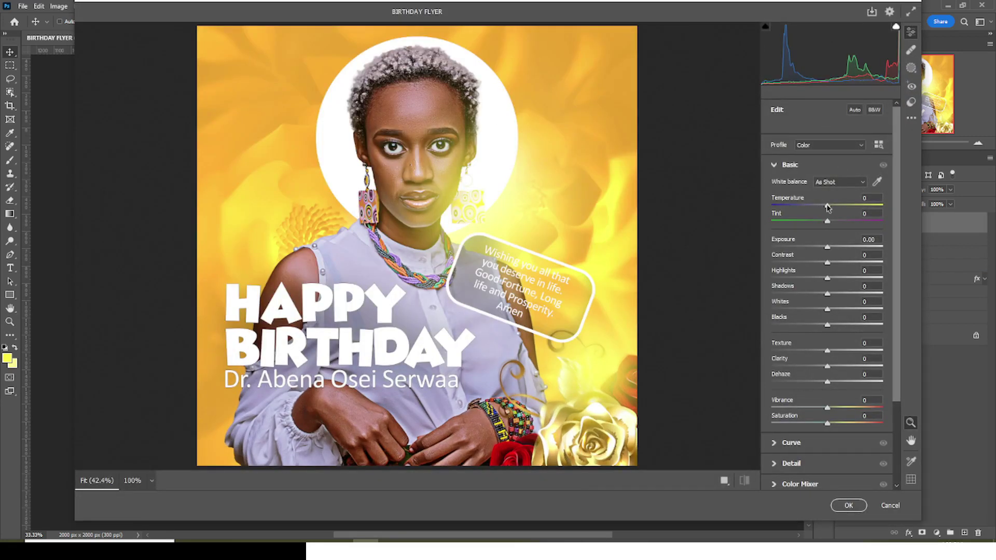
drag(827, 207, 834, 208)
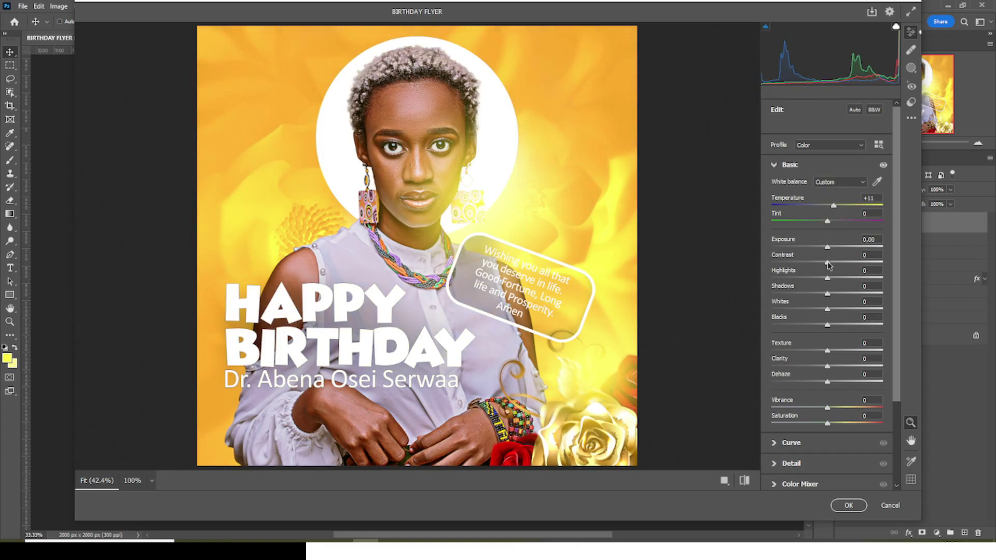
drag(828, 264, 834, 264)
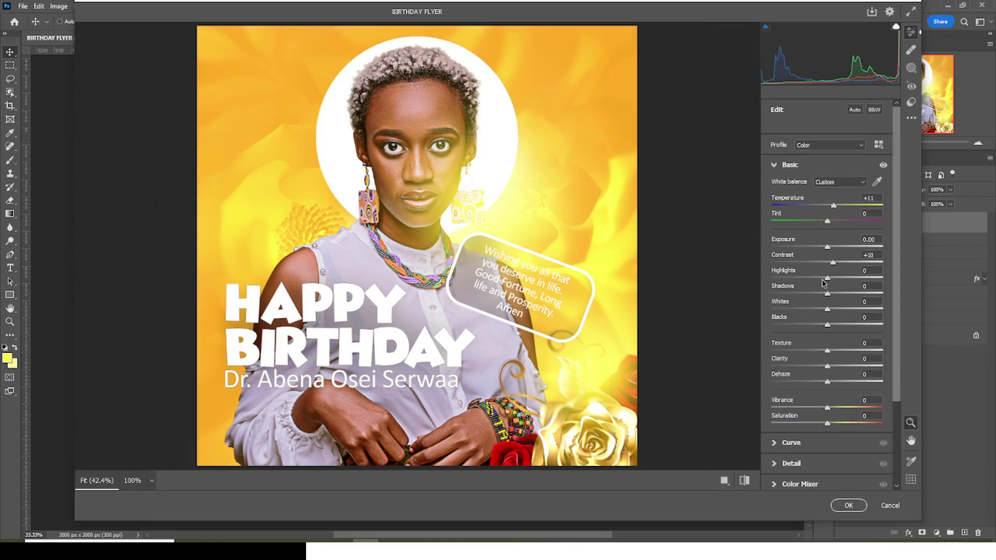
drag(829, 280, 833, 279)
drag(828, 294, 831, 294)
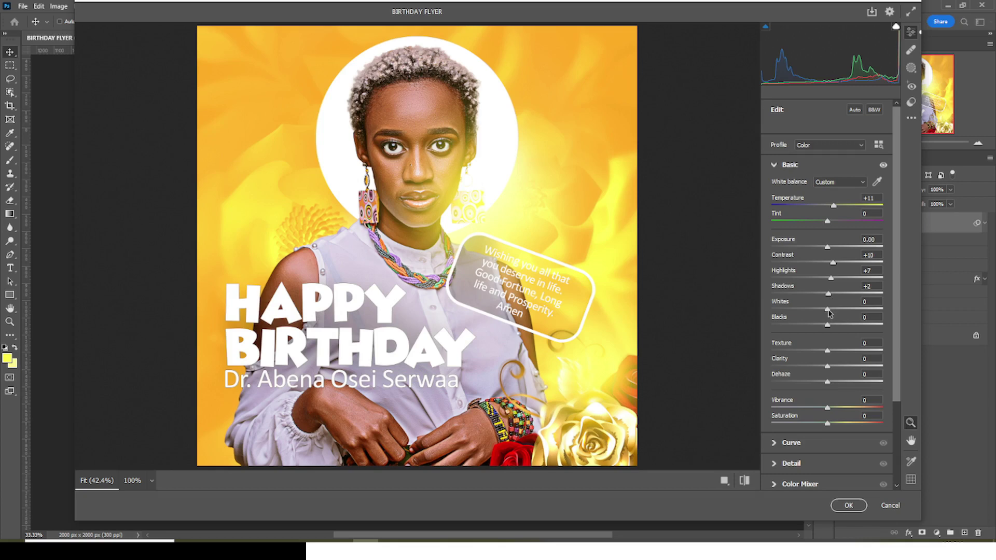
Step: Set Whites to +17, Blacks to -16, Texture to +12 and Clarity to -7, and raise Vibrance
drag(828, 310, 833, 309)
drag(827, 324, 820, 324)
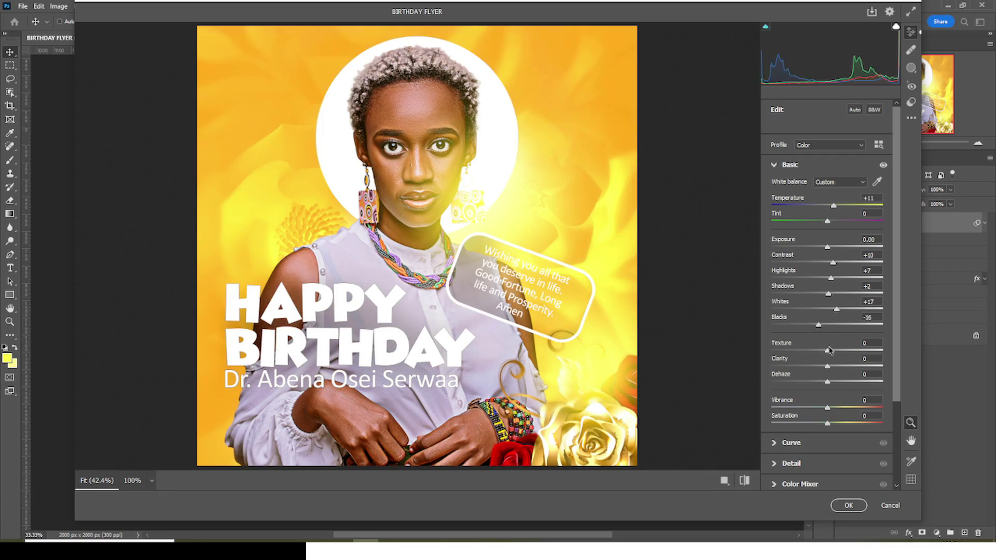
drag(827, 355, 835, 355)
drag(829, 370, 827, 370)
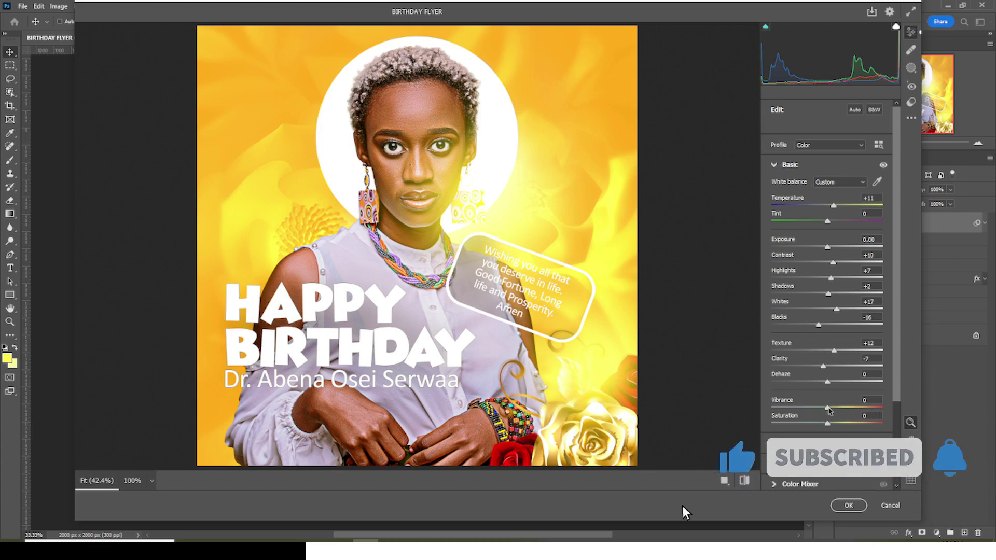
drag(828, 410, 837, 409)
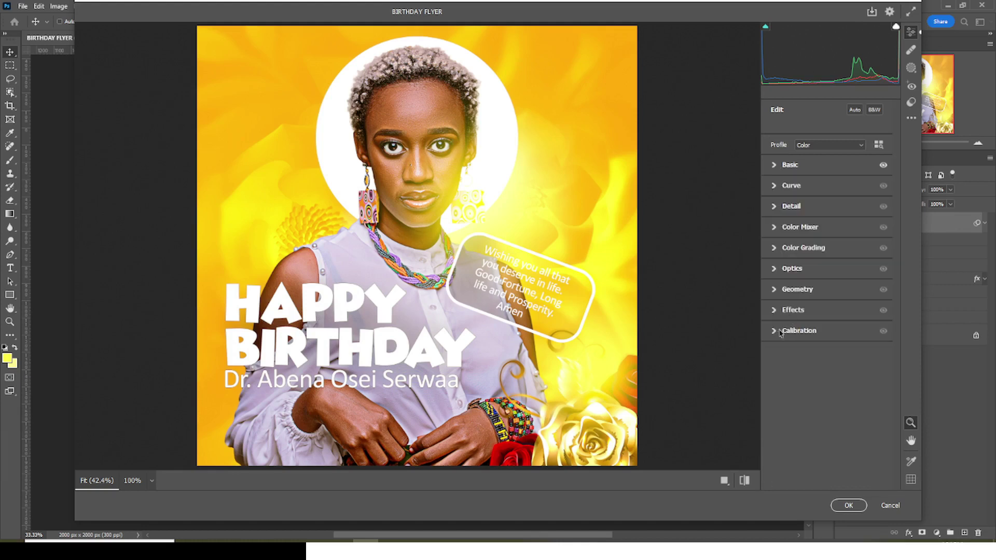
Step: Set Grain to 6 and Vignetting to -15, apply the Camera Raw Filter and collapse the layer's smart filter list
click(775, 313)
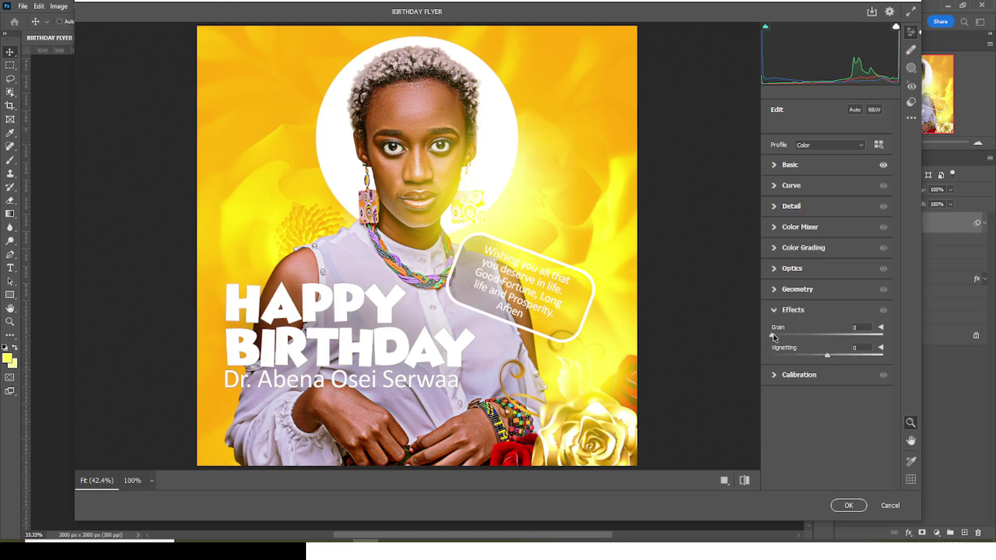
drag(773, 335, 781, 336)
drag(827, 357, 819, 356)
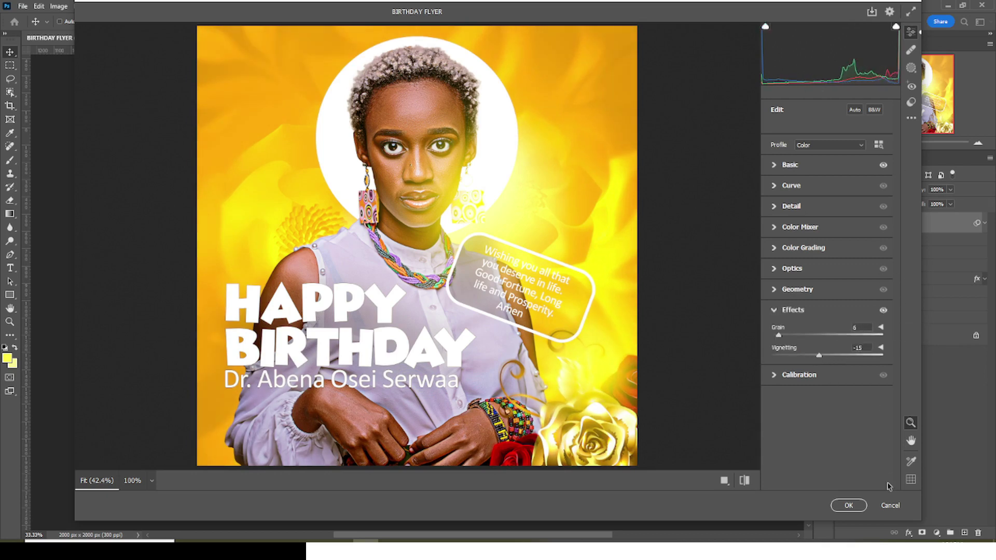
click(848, 505)
click(985, 224)
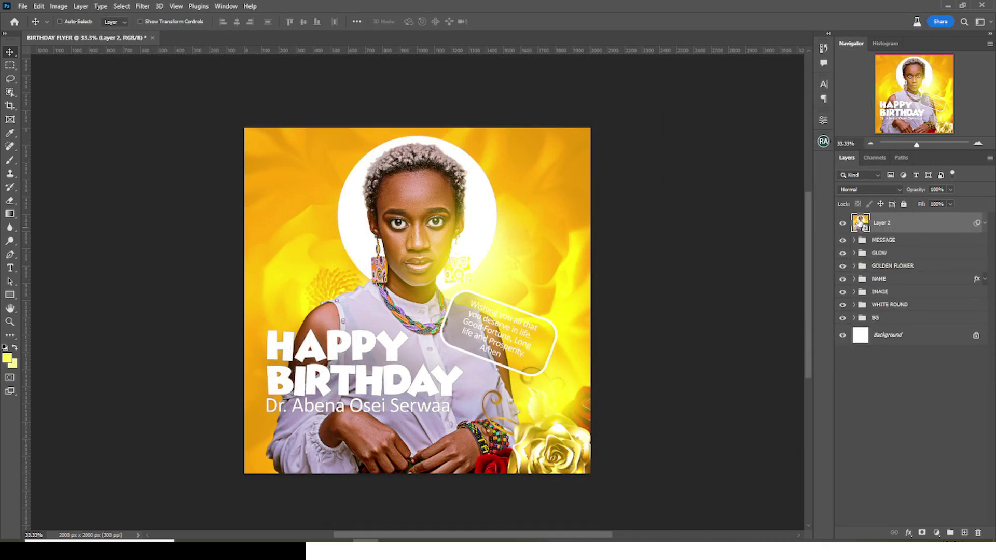
Step: Compare the flyer with and without the graded merged layer, leaving that layer hidden
click(842, 224)
click(844, 225)
click(844, 226)
Step: Expand the BG group and add a new empty layer above the white flowers layer
click(854, 318)
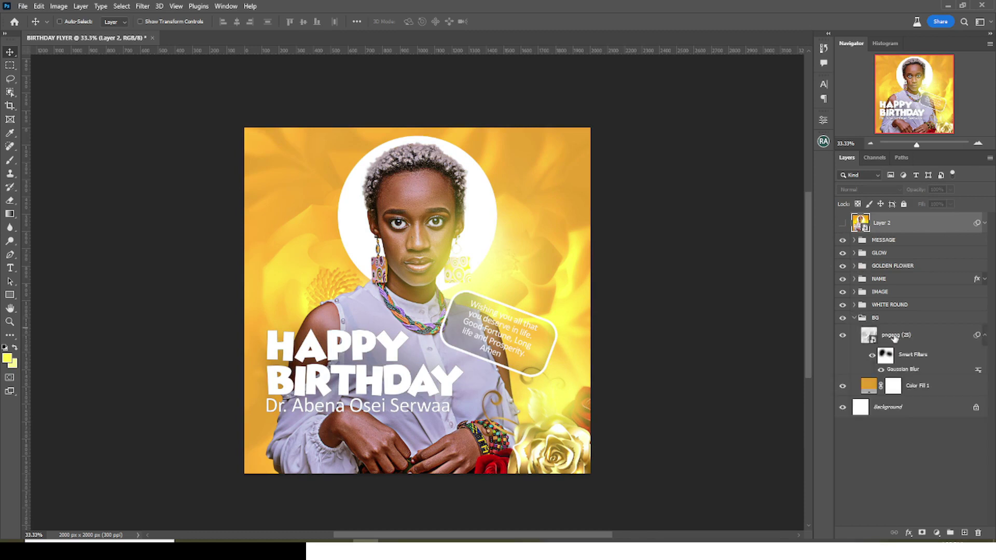
click(894, 337)
click(966, 533)
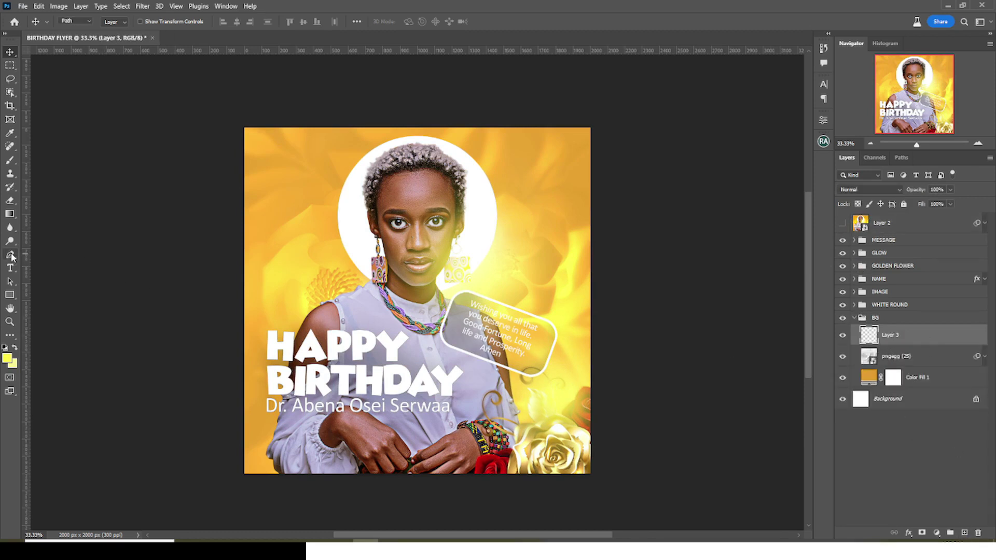
Step: Draw an open, curving zigzag path with the Pen tool from the flyer's upper-left area, behind the portrait area, to its lower-right side
drag(10, 254, 38, 255)
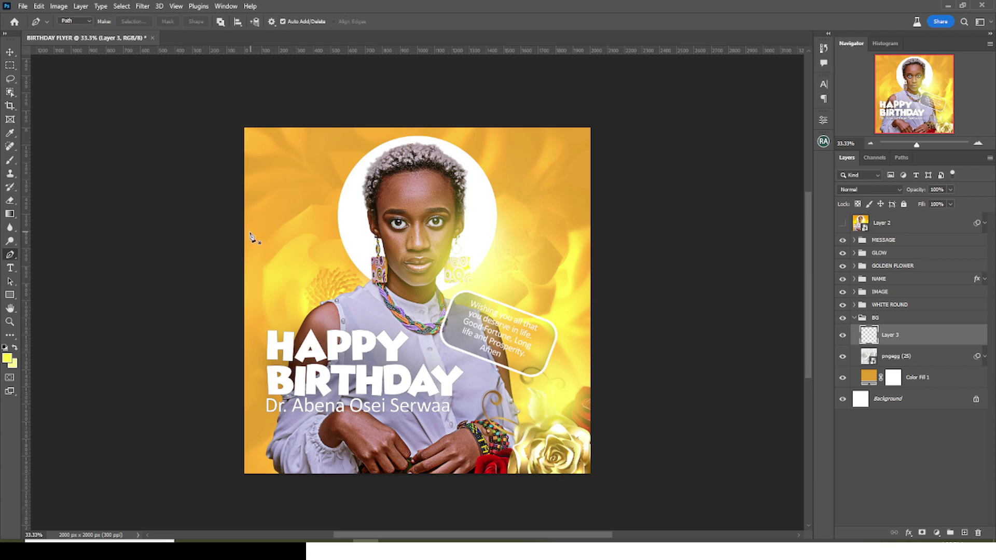
click(254, 210)
drag(367, 151, 361, 186)
drag(317, 278, 375, 250)
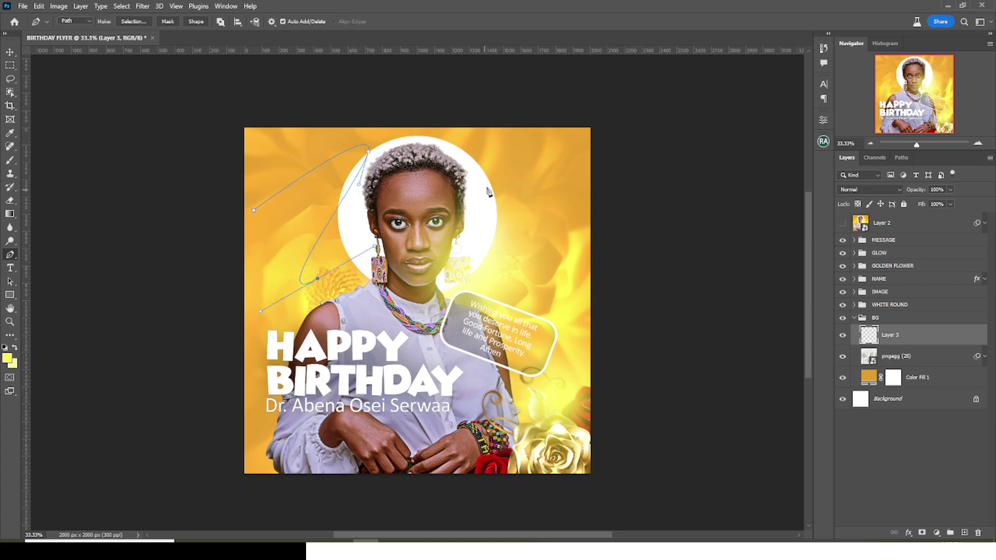
mouse_move(490, 181)
mouse_down()
mouse_move(497, 221)
mouse_move(485, 243)
mouse_move(402, 330)
mouse_move(414, 292)
mouse_move(454, 259)
mouse_move(487, 186)
mouse_up()
drag(361, 354, 369, 351)
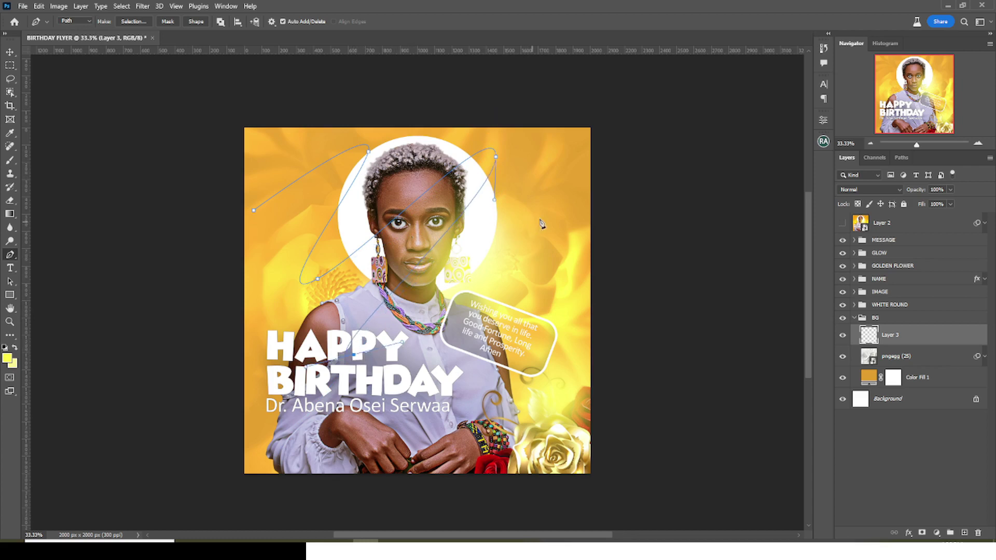
drag(544, 218, 552, 265)
key(ctrl+z)
click(521, 282)
drag(565, 262, 582, 255)
drag(574, 313, 566, 339)
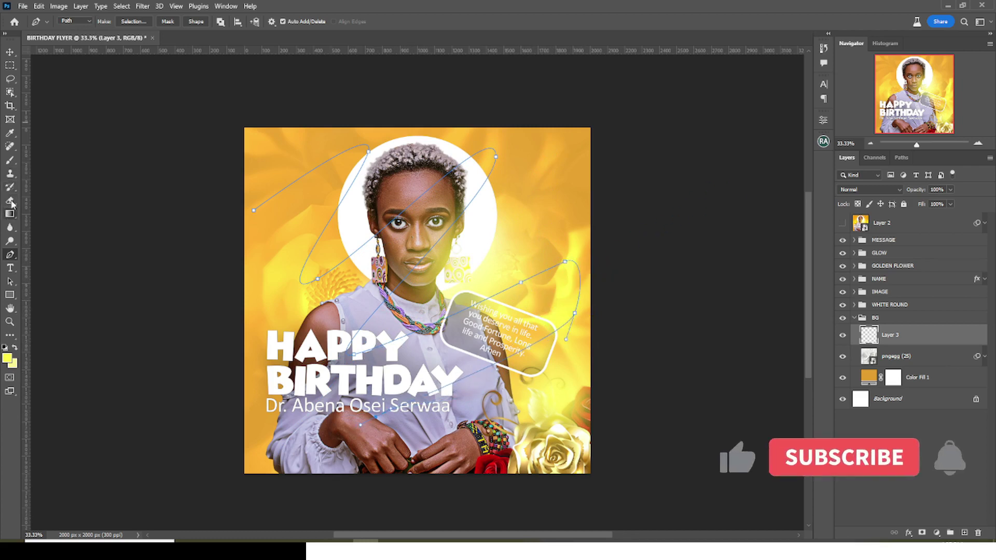
Step: Set up the Brush tool with a hard round tip at 100% hardness and a size of 150 px
click(9, 160)
click(74, 21)
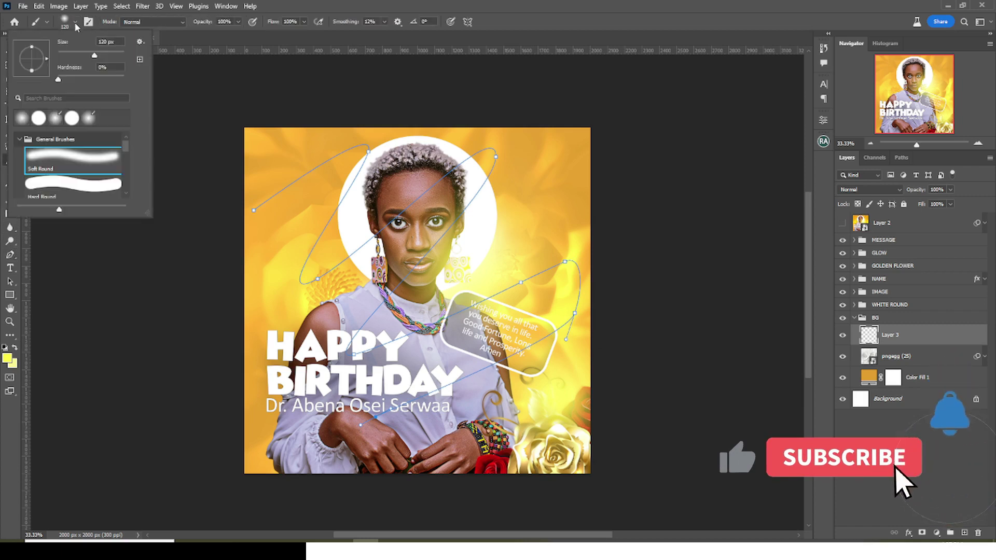
click(39, 119)
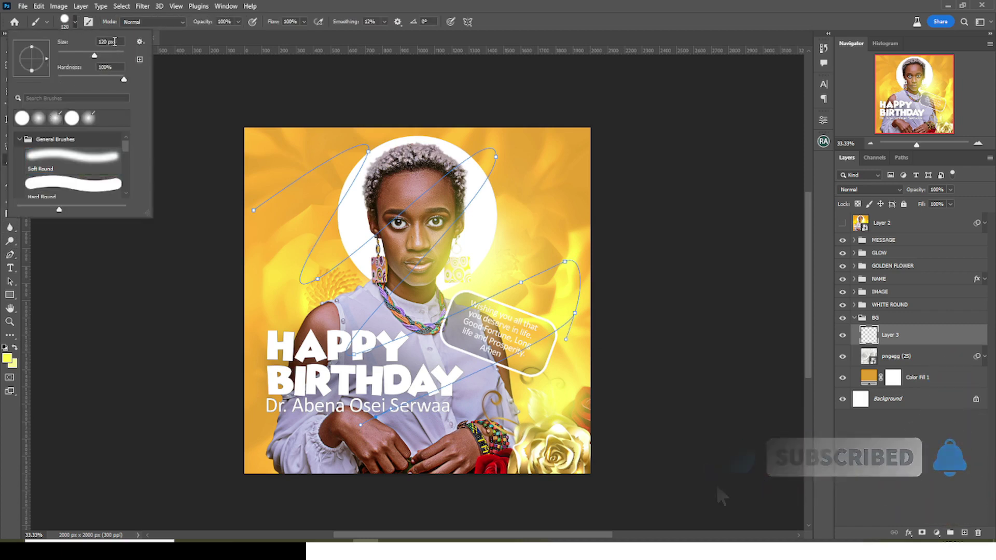
click(78, 40)
text(150)
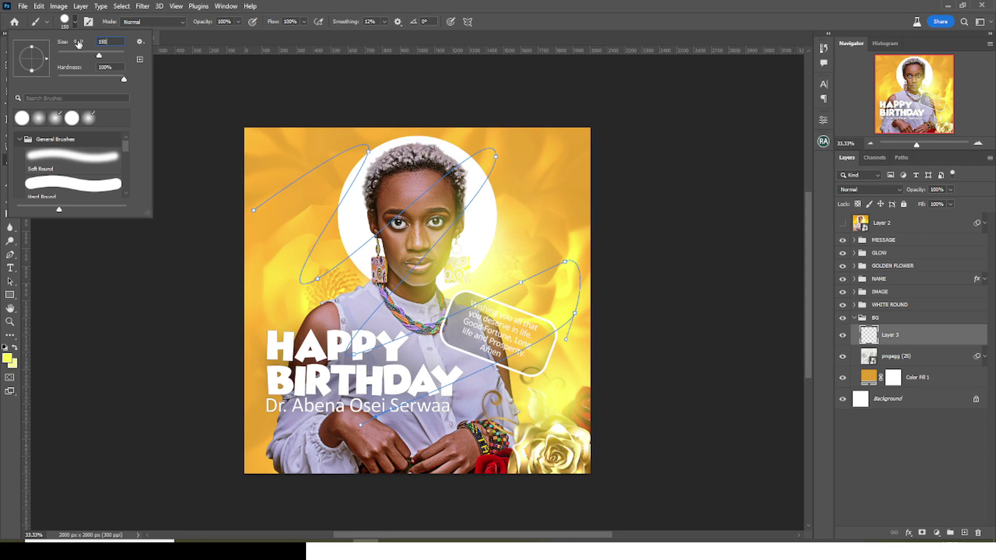
key(Return)
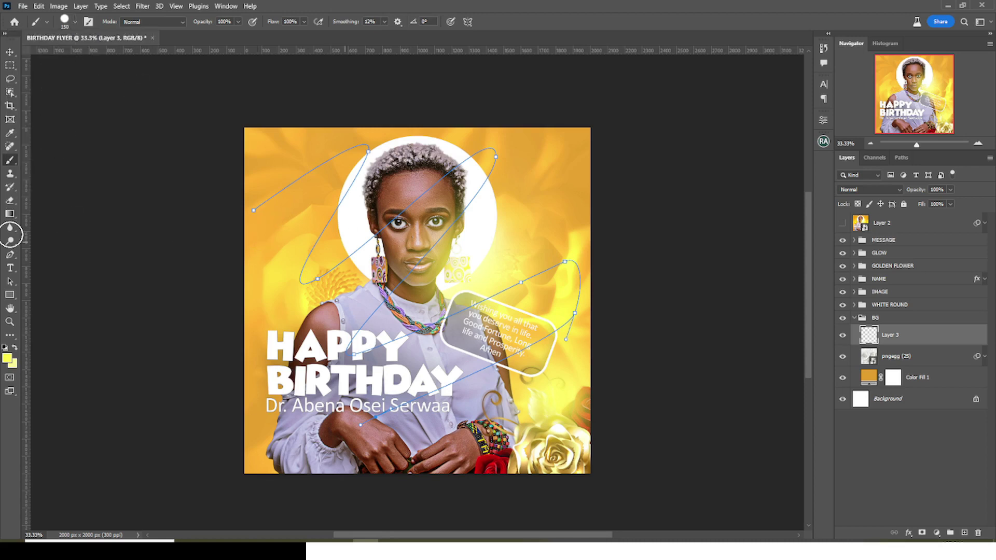
Step: Stroke the zigzag path on the empty layer using the Brush, with Simulate Pressure off
click(10, 254)
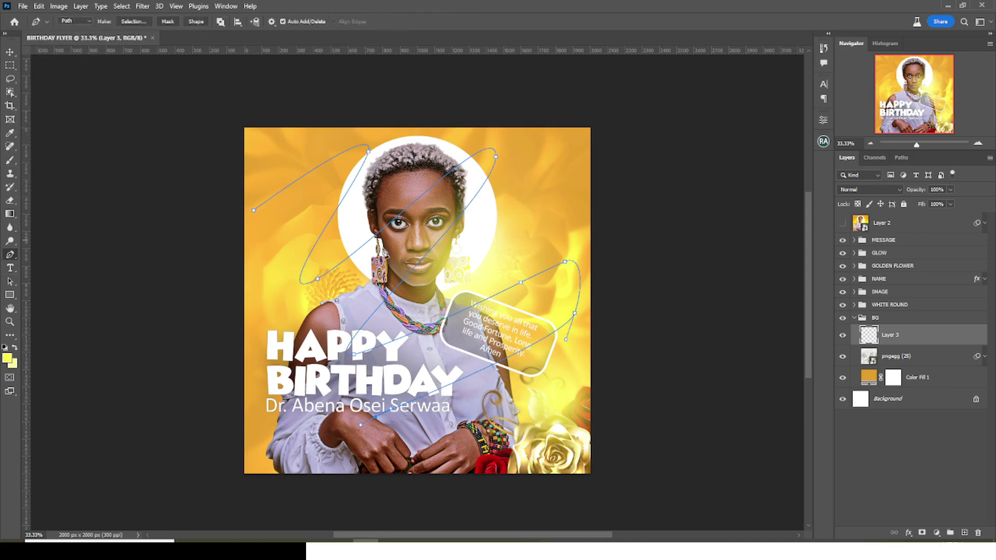
right_click(332, 219)
click(348, 302)
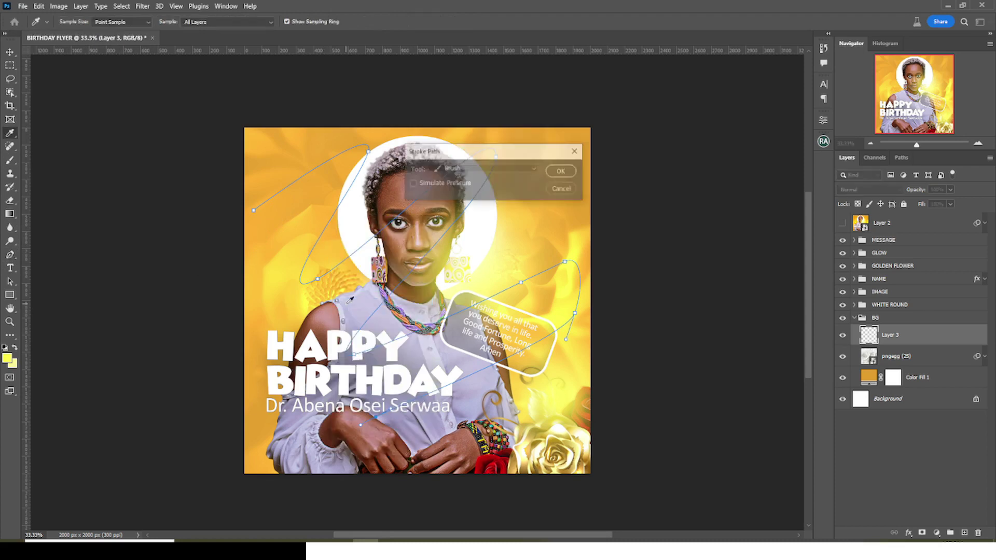
click(471, 169)
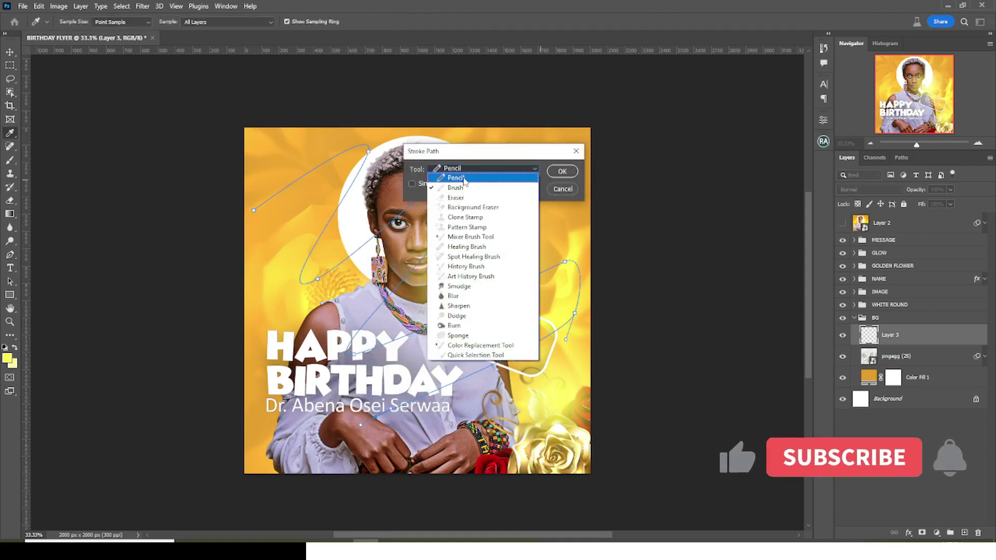
click(467, 176)
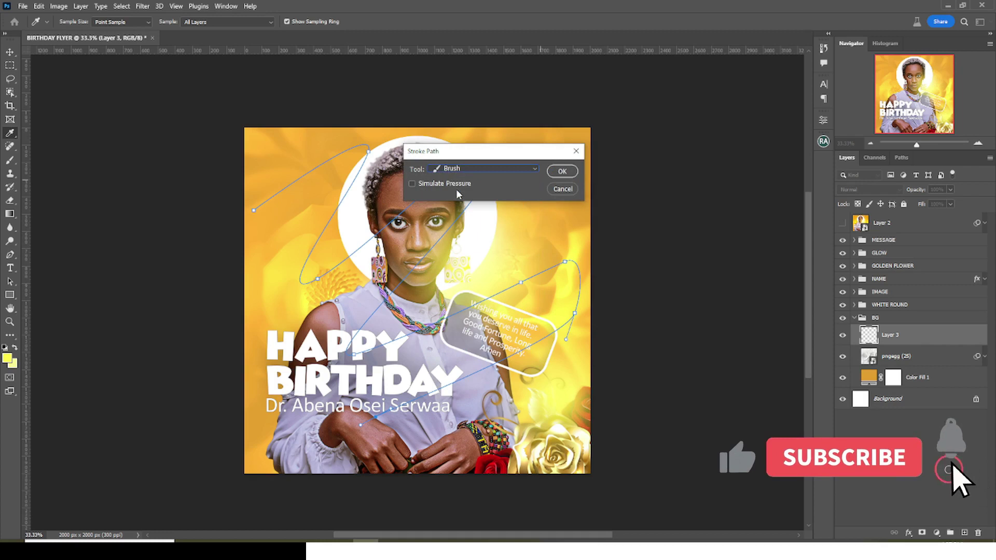
click(563, 171)
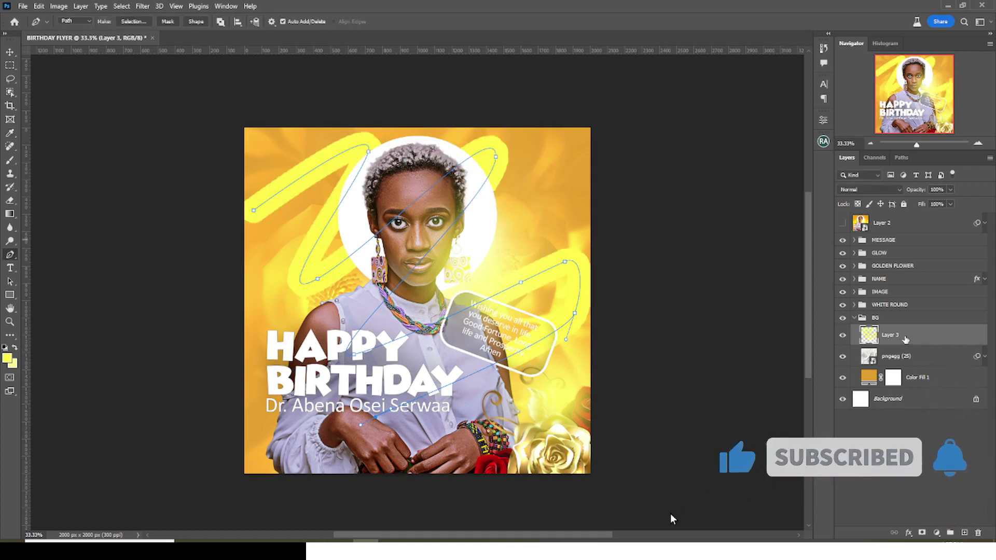
Step: Convert the stroked line layer to a smart object and give it a dark green Color Overlay, 2a411b, at 100% opacity
right_click(955, 338)
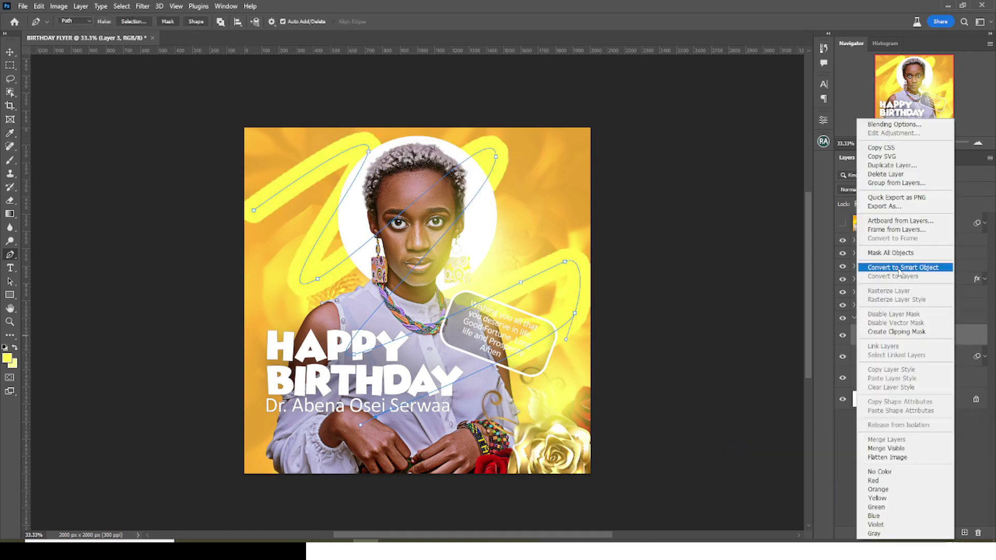
click(902, 270)
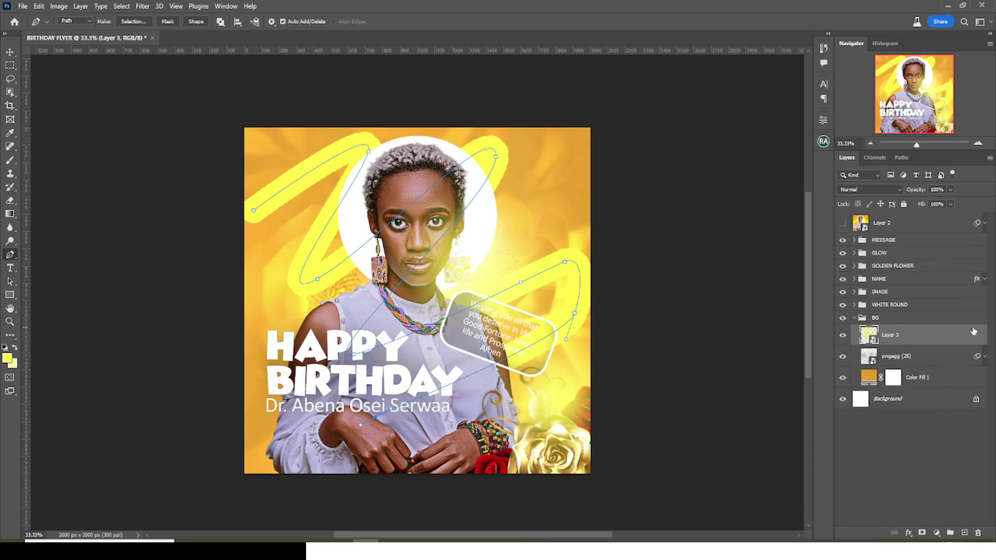
double_click(973, 332)
click(633, 195)
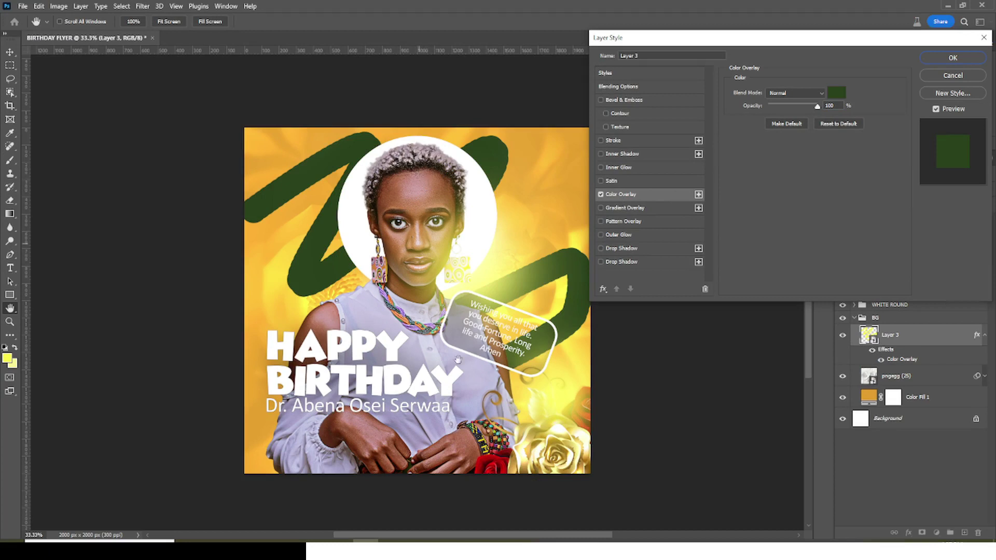
click(836, 93)
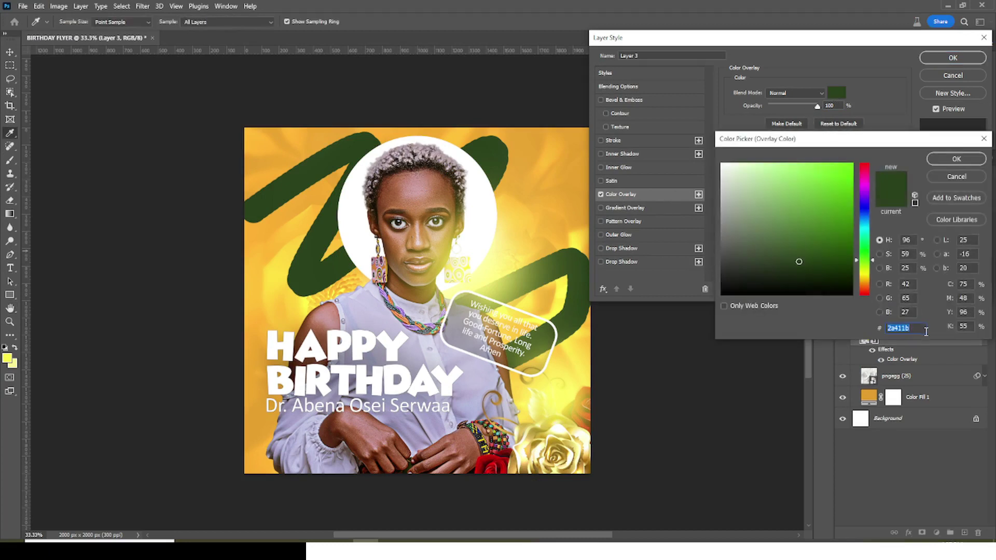
drag(832, 139, 834, 129)
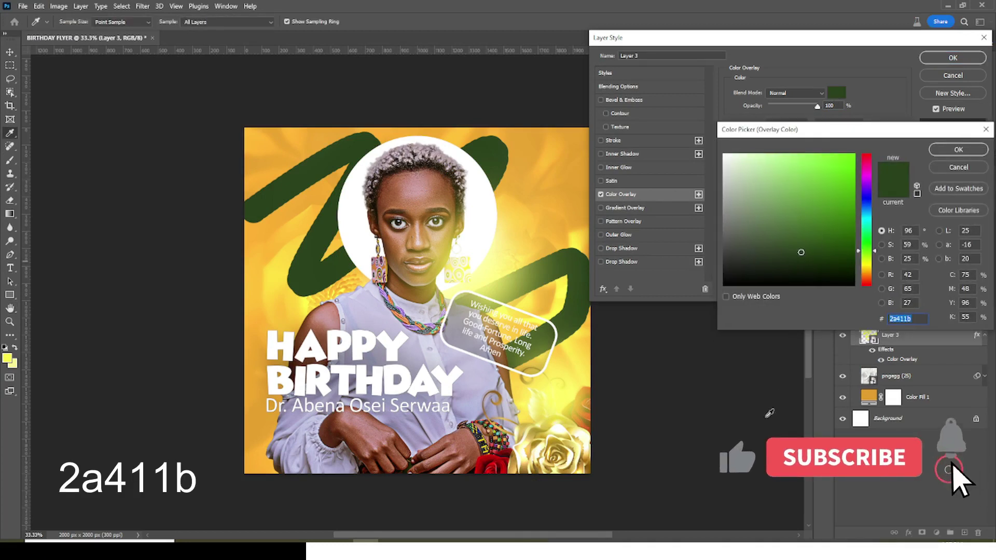
click(957, 150)
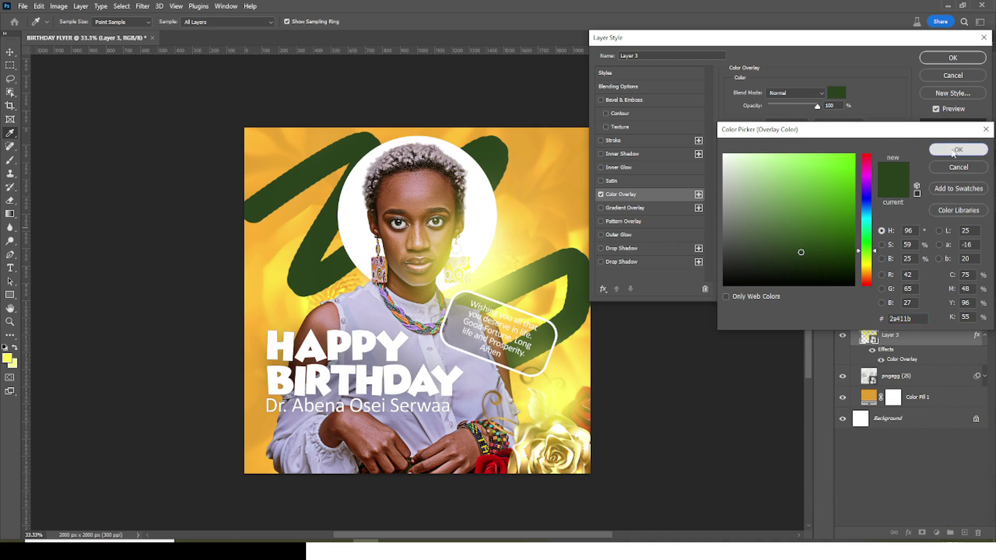
click(953, 58)
Step: Hide the path outline and scale the green line layer up proportionally to about 114% so it runs past the canvas edges
click(10, 52)
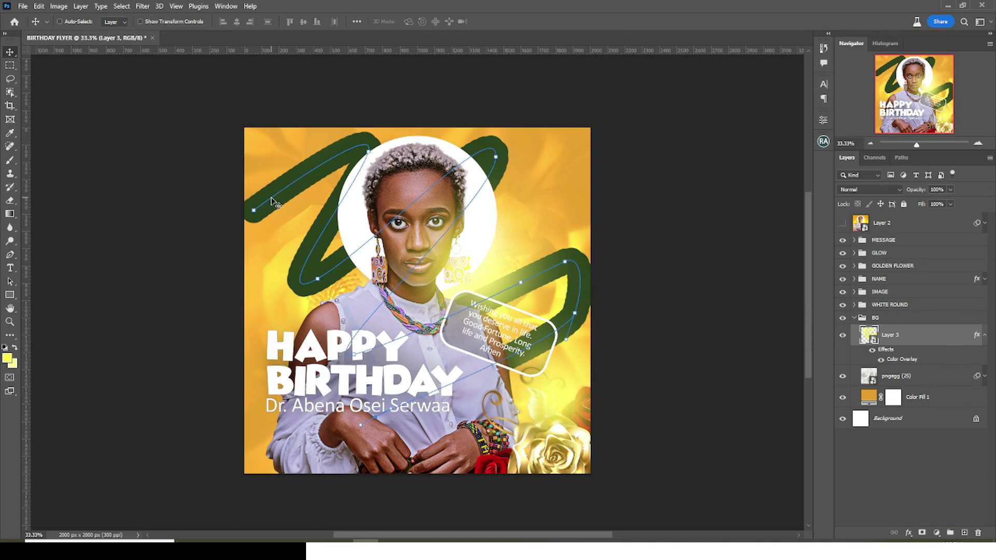
key(ctrl+h)
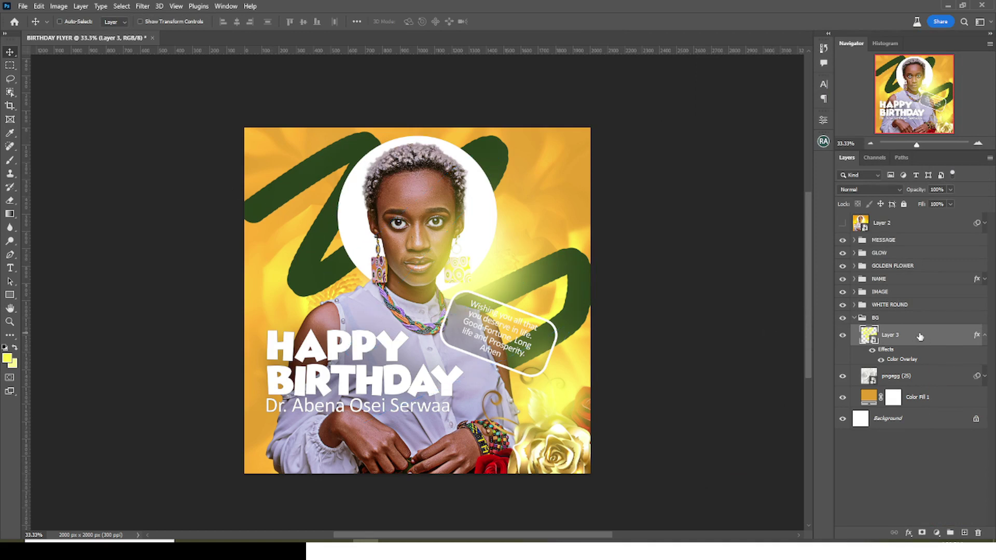
key(ctrl+t)
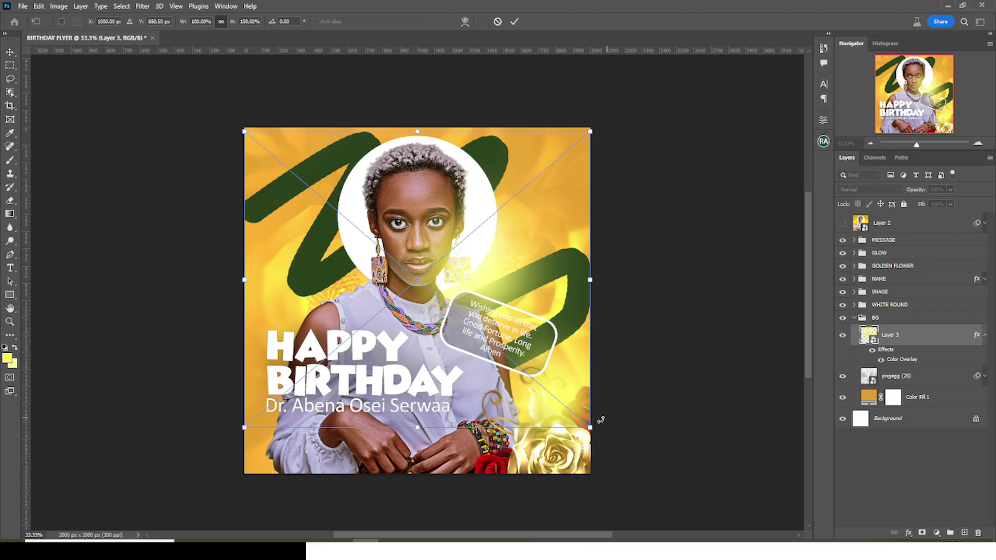
drag(591, 429, 614, 462)
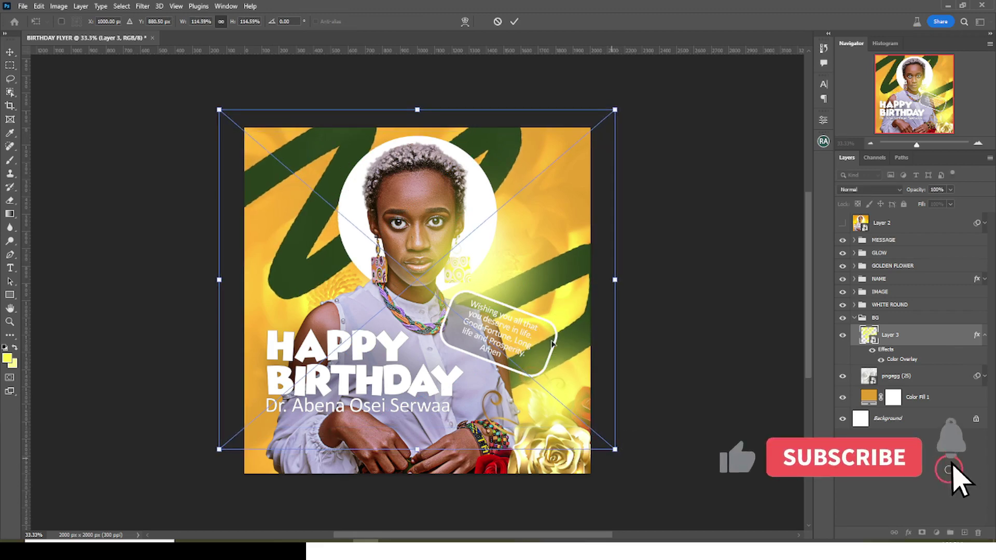
key(Return)
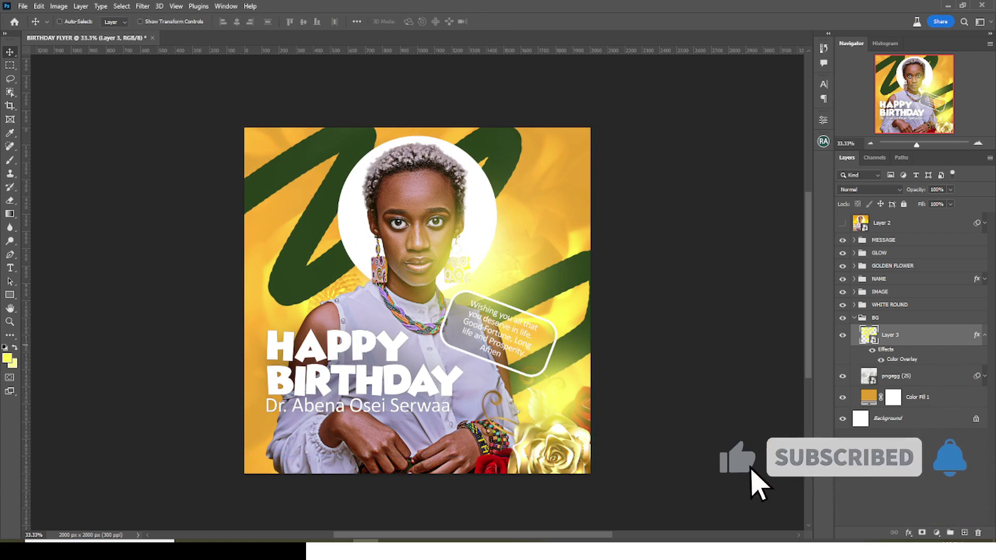
Step: Add a layer mask to the green line layer, choose the 150 px hard round brush and collapse the BG group
click(922, 533)
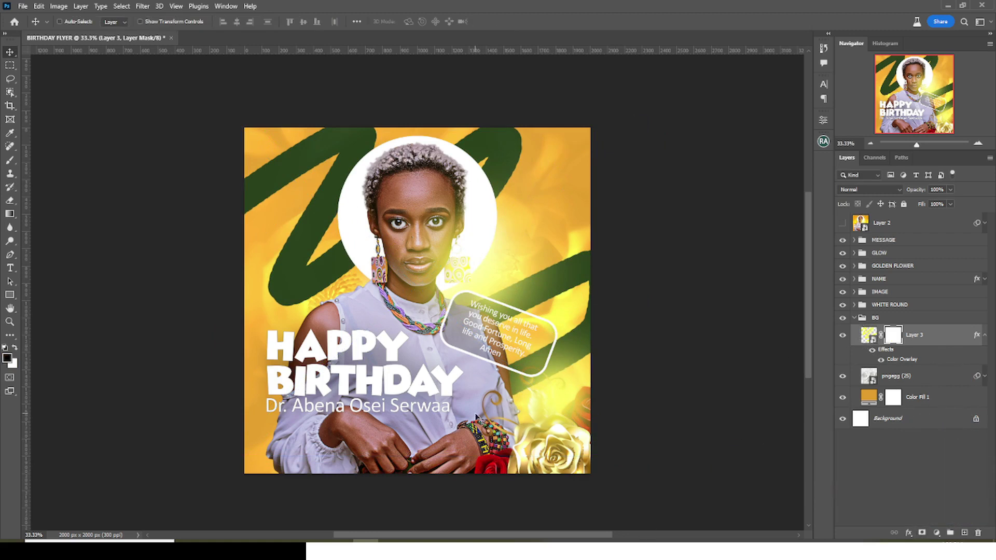
key(b)
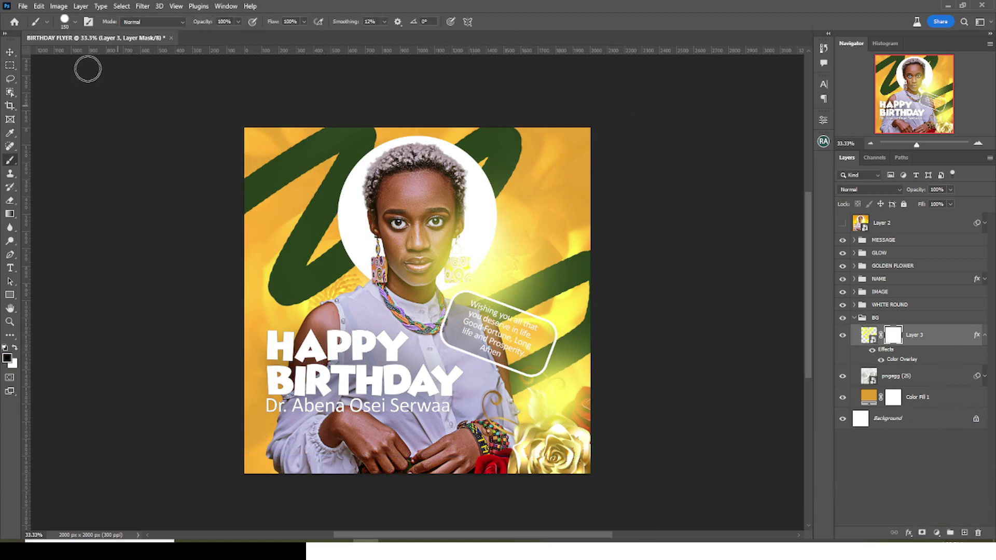
click(75, 22)
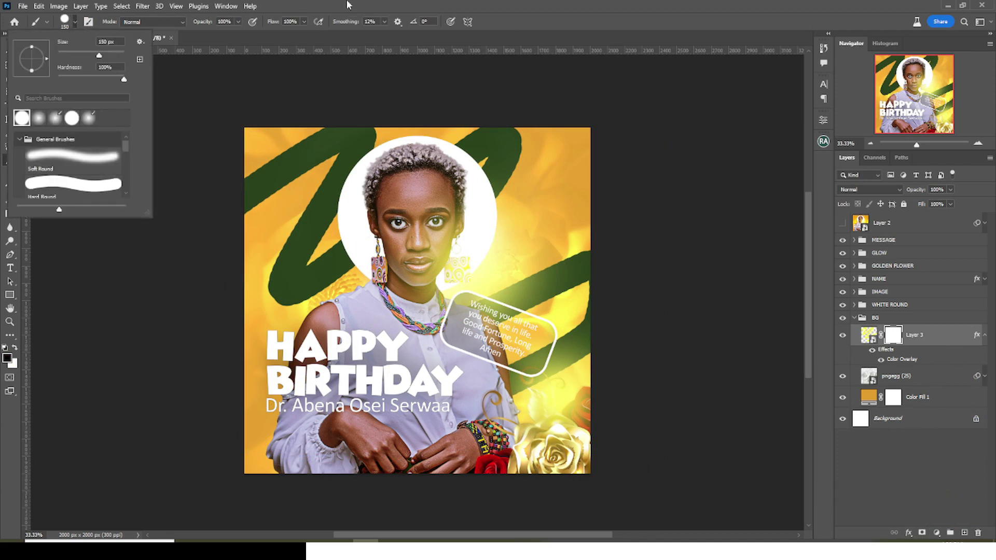
double_click(22, 119)
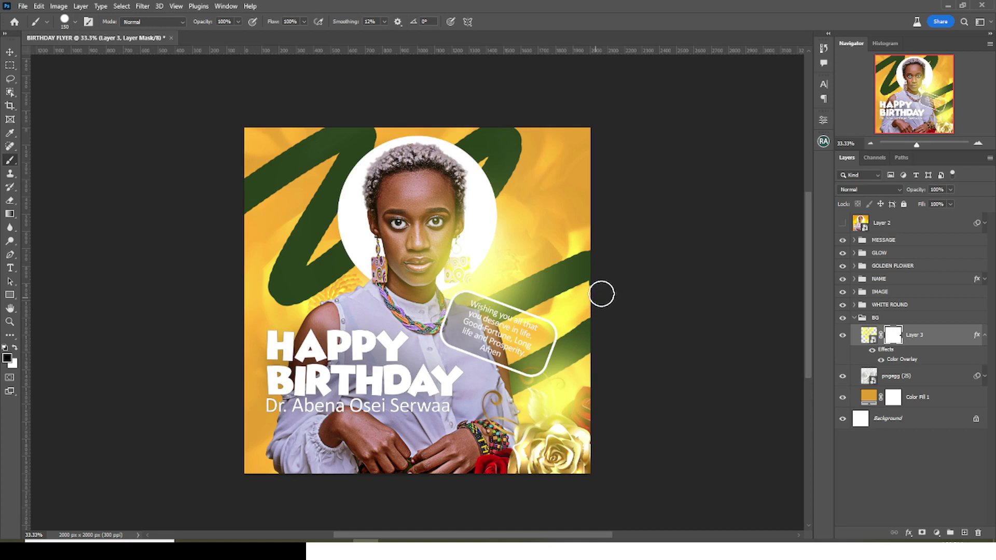
click(924, 318)
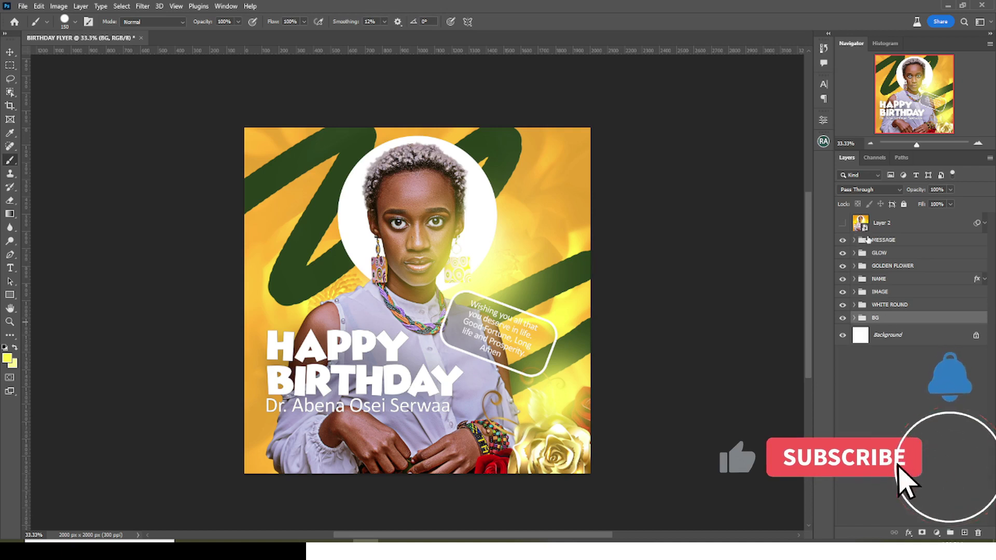
Step: Stamp all visible layers into a new merged layer above the MESSAGE group and copy it
click(885, 241)
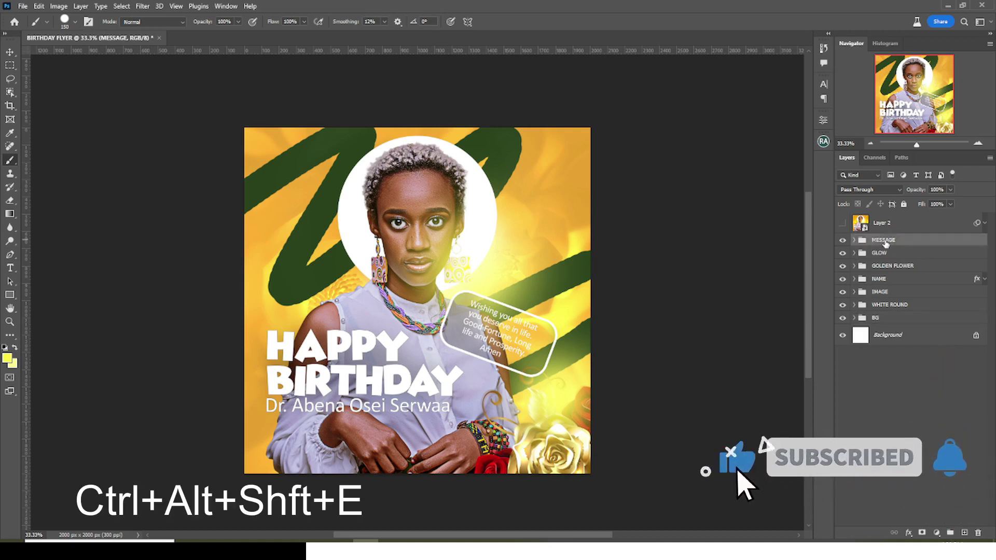
key(ctrl+alt+shift+e)
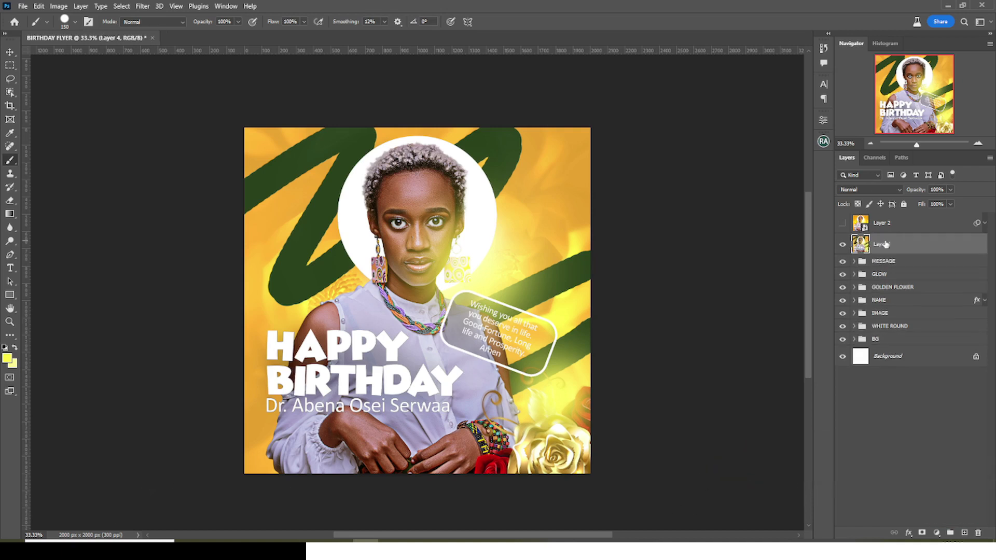
key(ctrl+c)
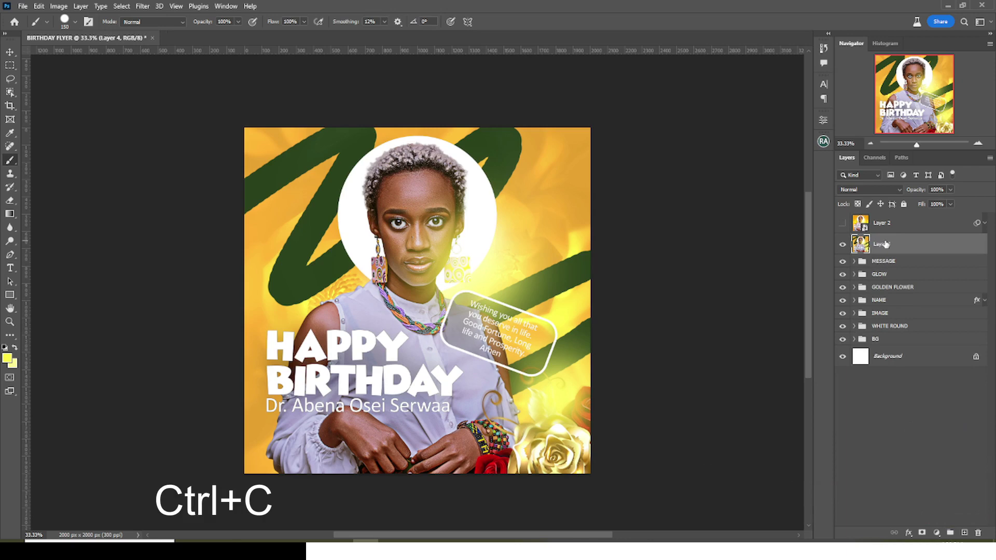
Step: Replace the contents of the hidden graded smart object, Layer 2, with the copied merged artwork, delete its old layer and save it
double_click(862, 224)
key(ctrl+v)
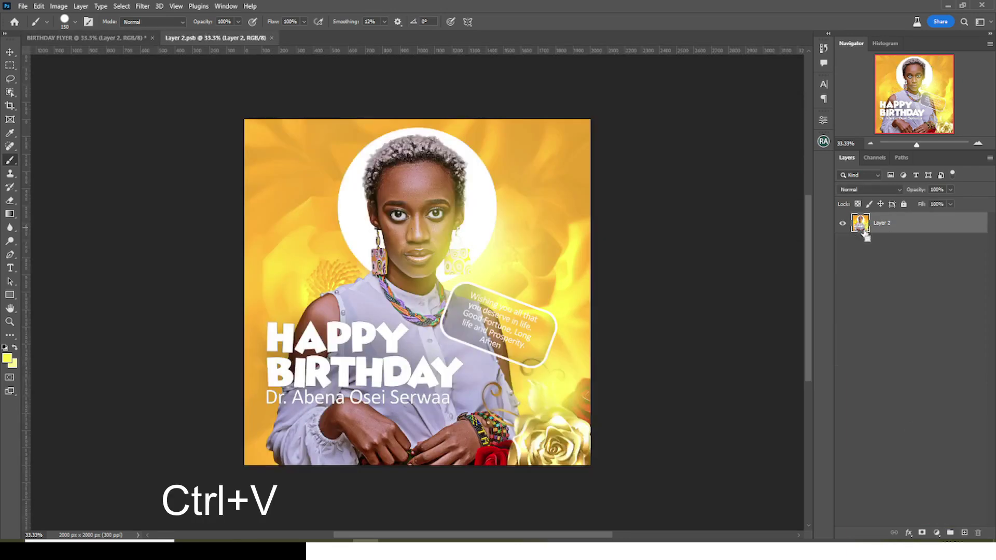
click(888, 250)
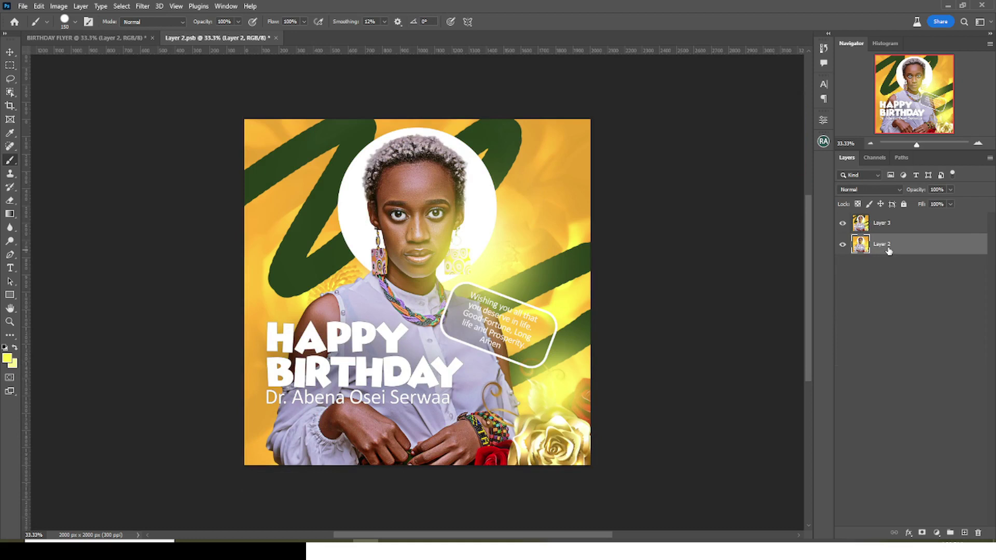
key(Delete)
key(ctrl+s)
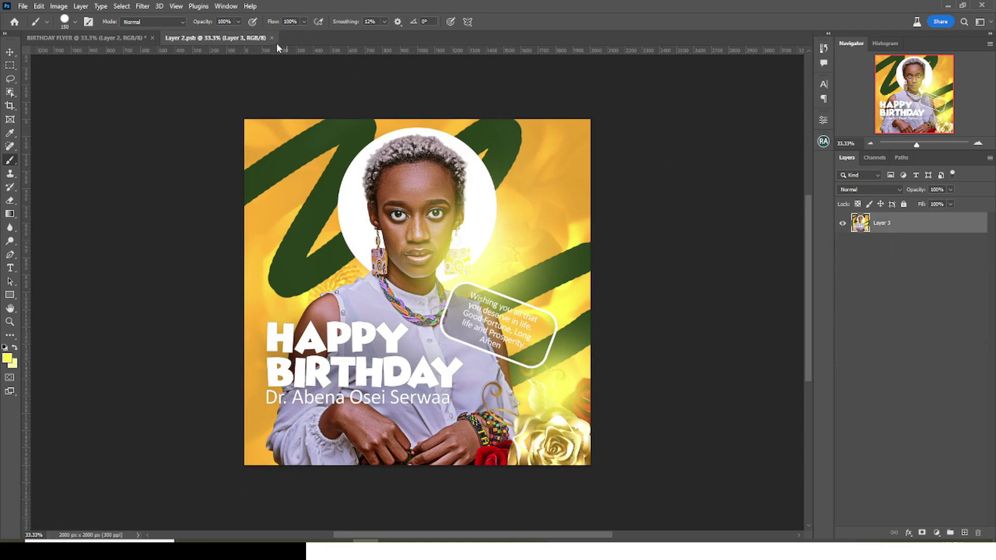
Step: Close the saved smart object document, show the graded Layer 2 and delete the merged Layer 4 beneath it
click(270, 38)
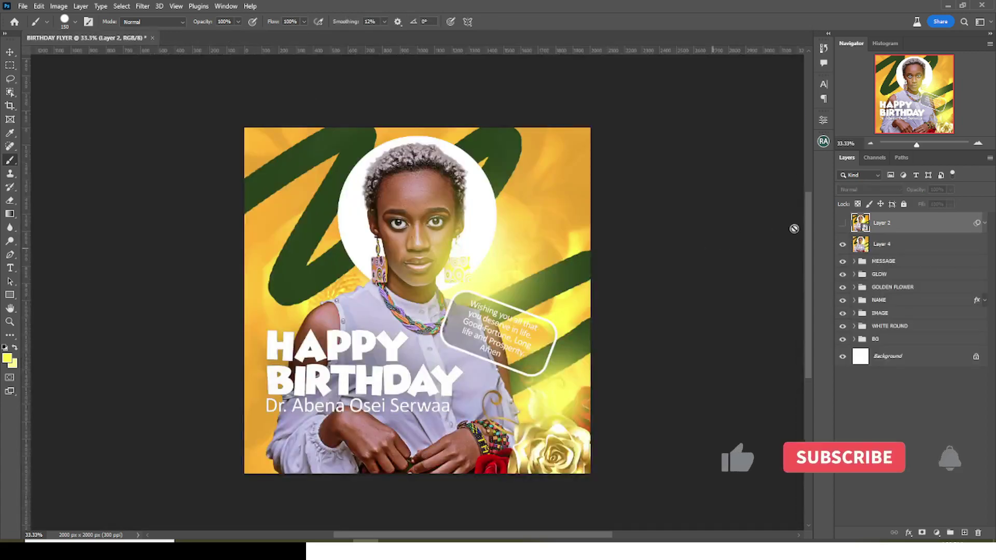
click(842, 224)
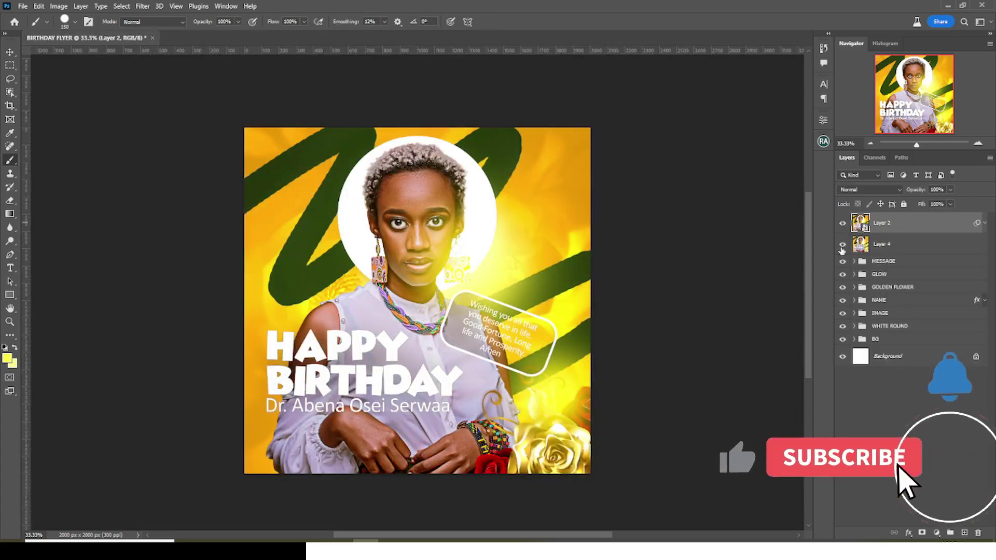
drag(882, 244, 897, 252)
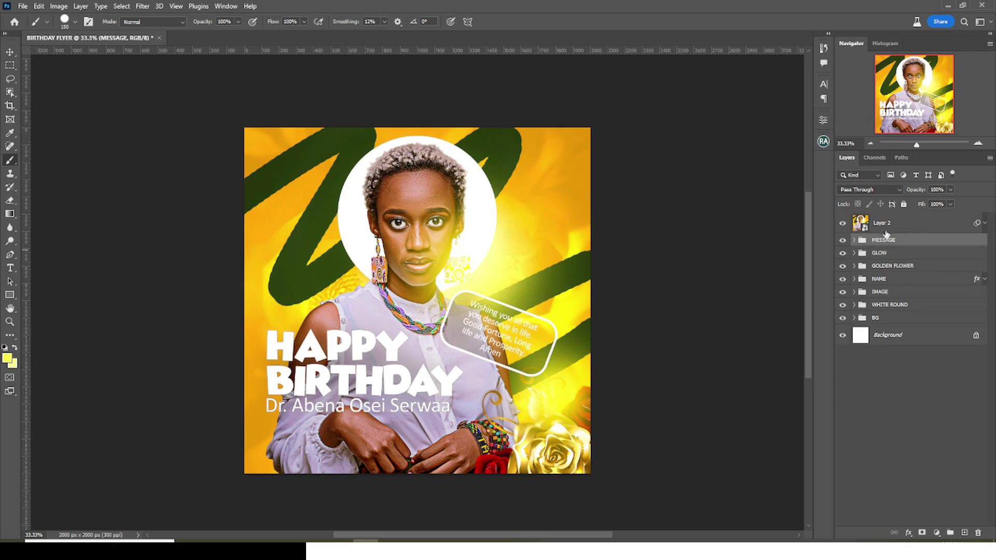
Step: Duplicate Layer 1 copy in the GLOW group and move the duplicate above Layer 2, to the top of the layer stack
click(854, 252)
click(888, 272)
key(ctrl+j)
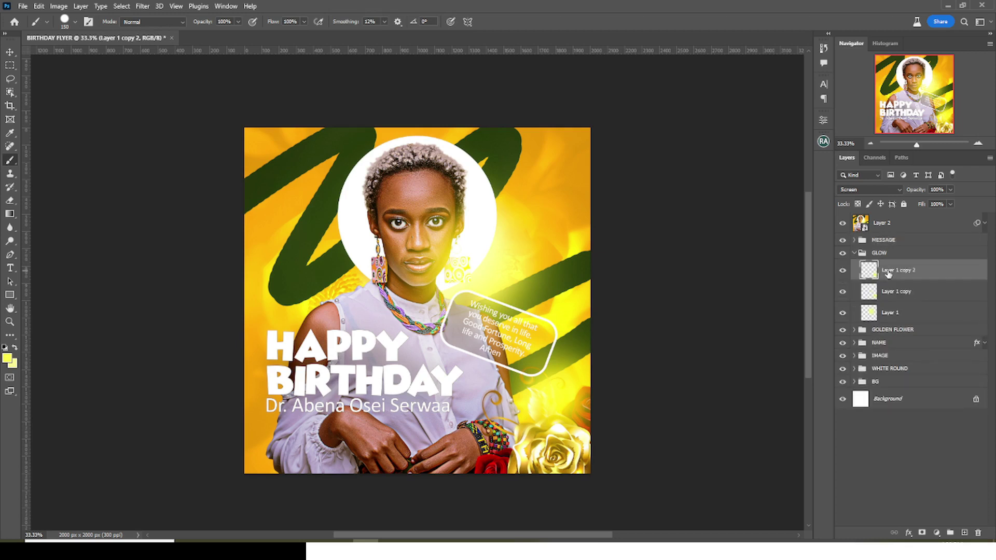
drag(889, 274, 882, 218)
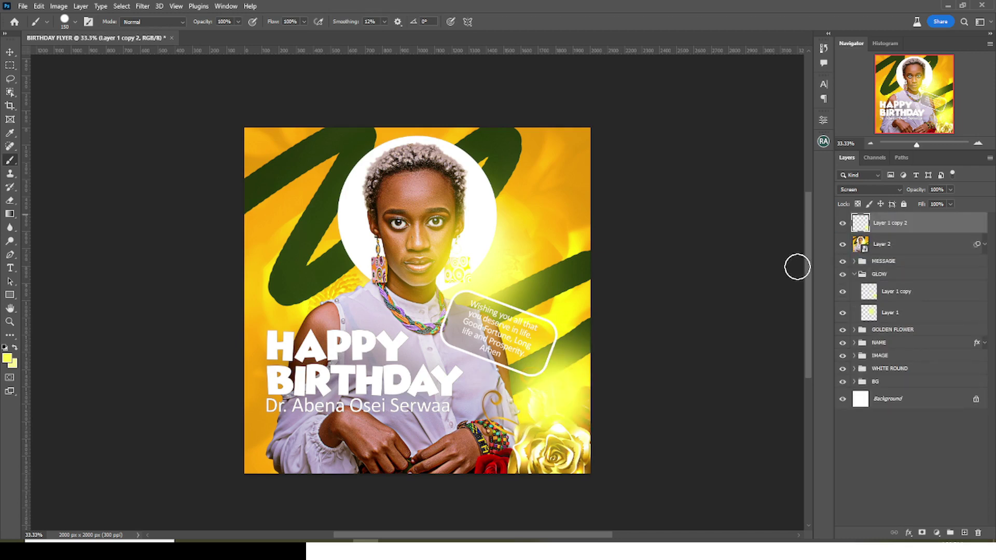
Step: Move the duplicated glow onto the left edge of the white circle, beside the woman's face
key(v)
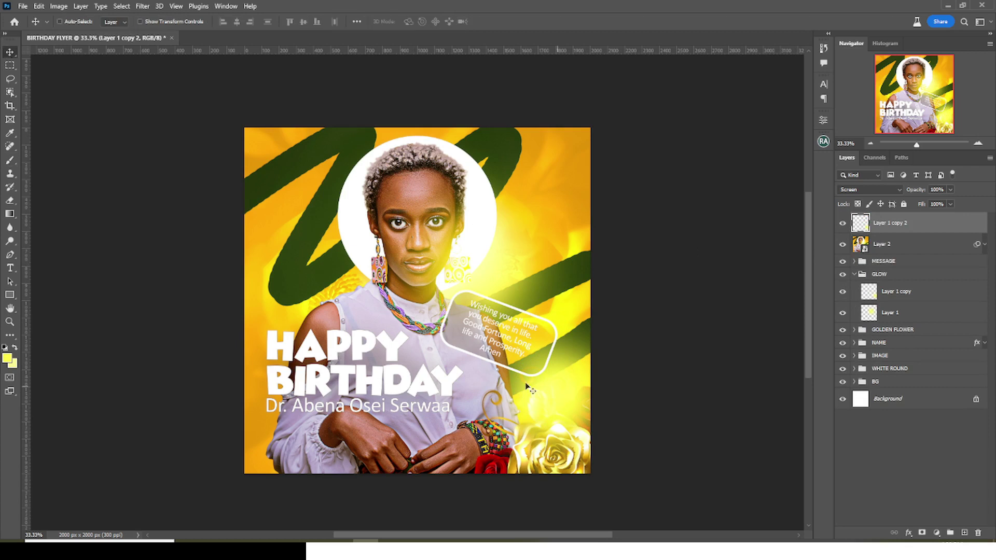
drag(529, 389, 321, 157)
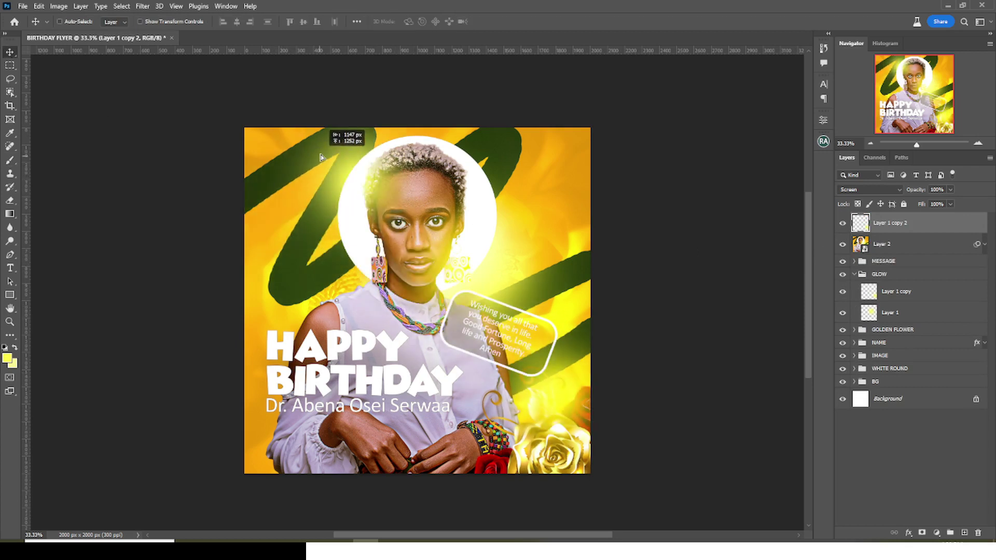
drag(347, 200, 353, 272)
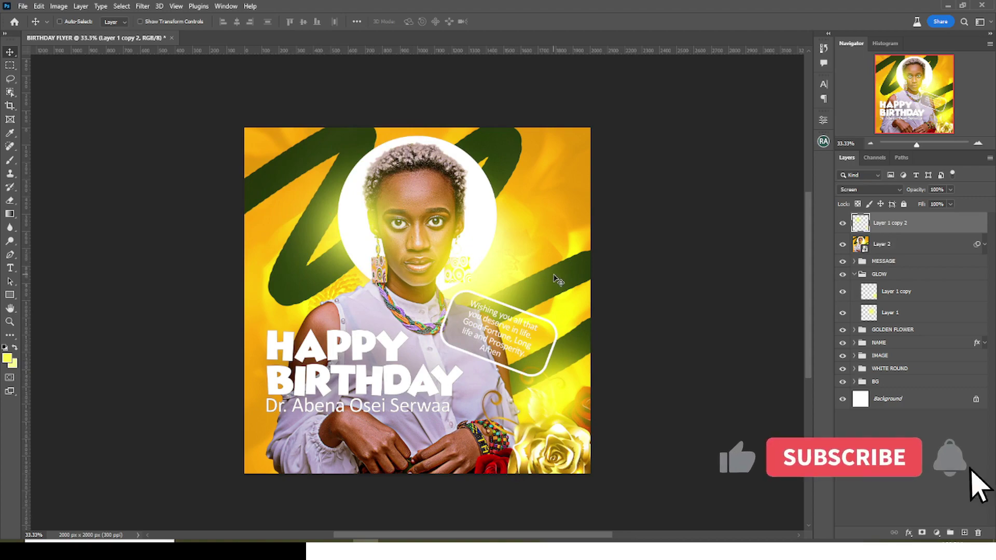